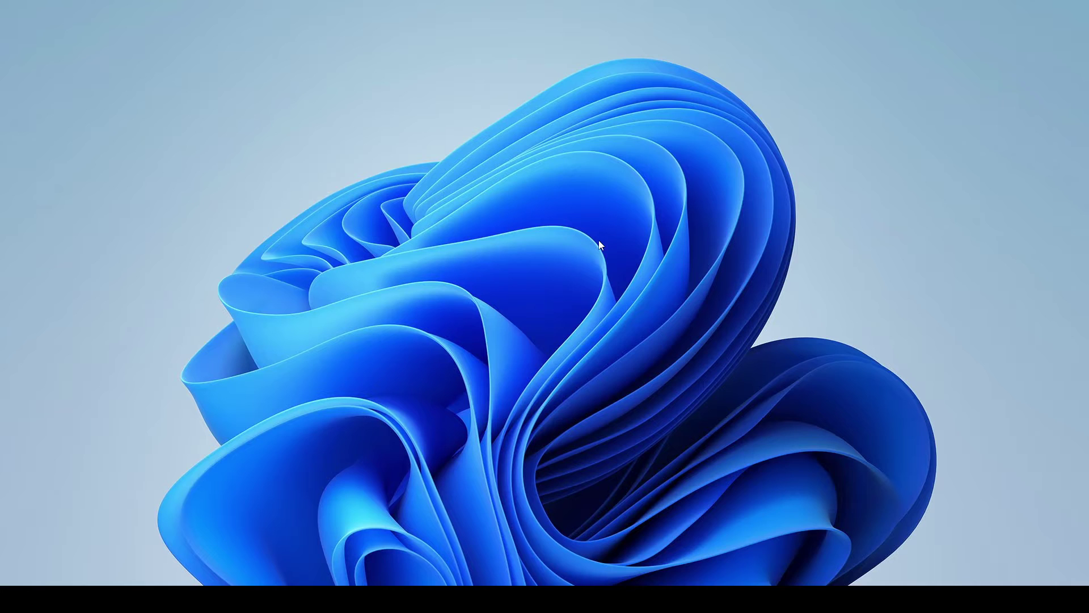
- Bring the WordPad notes back and highlight the Models heading and model_lod_desc.bin
key("alt+Tab")
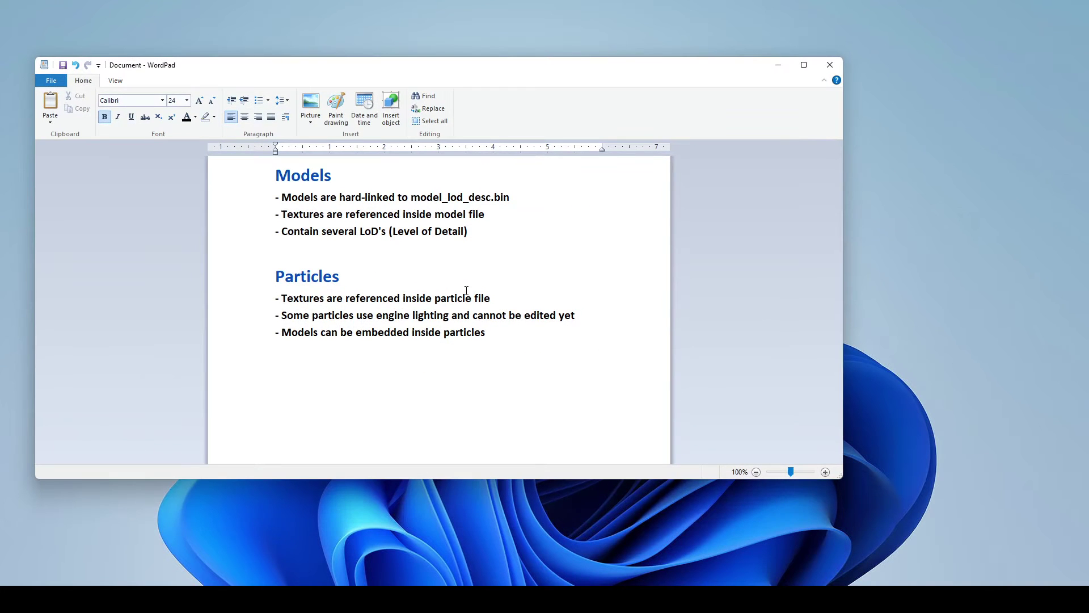
left_click_drag(325, 176, 287, 177)
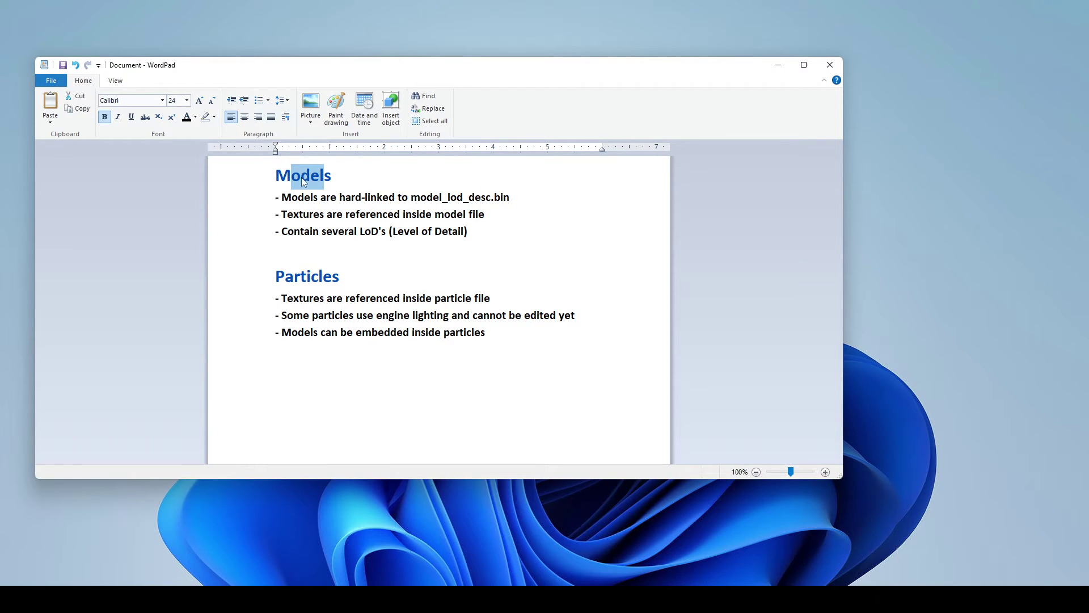
left_click(353, 176)
left_click_drag(510, 199, 422, 206)
left_click(500, 219)
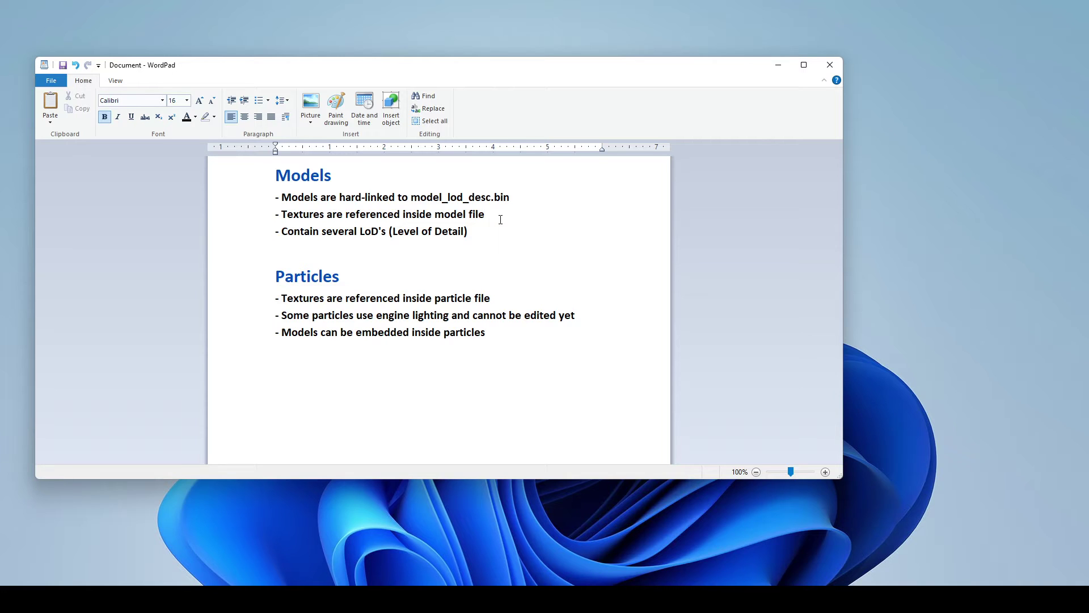
left_click_drag(510, 197, 410, 199)
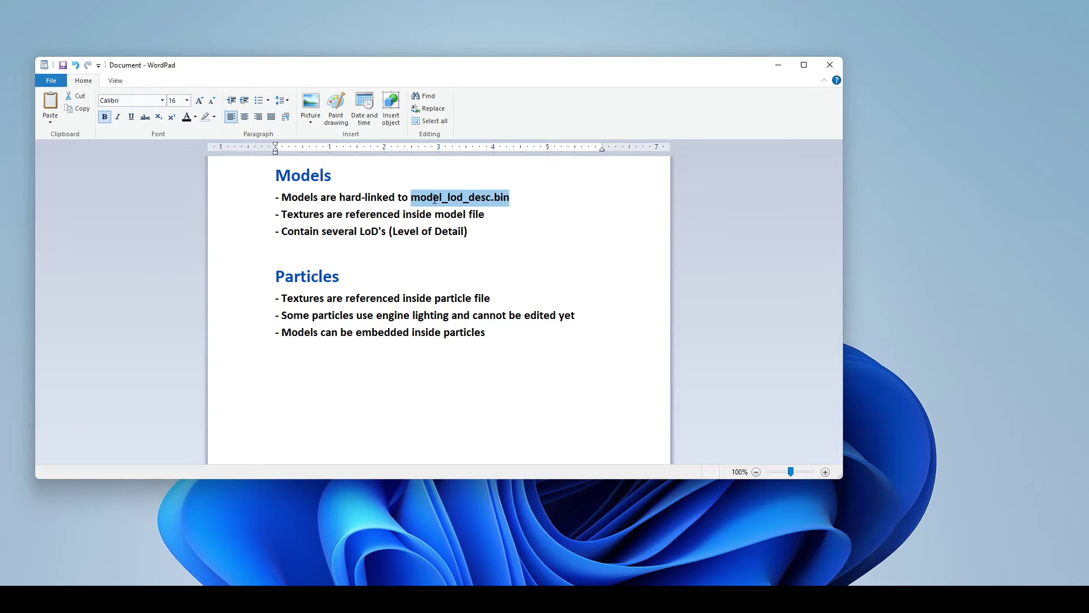
left_click(484, 214)
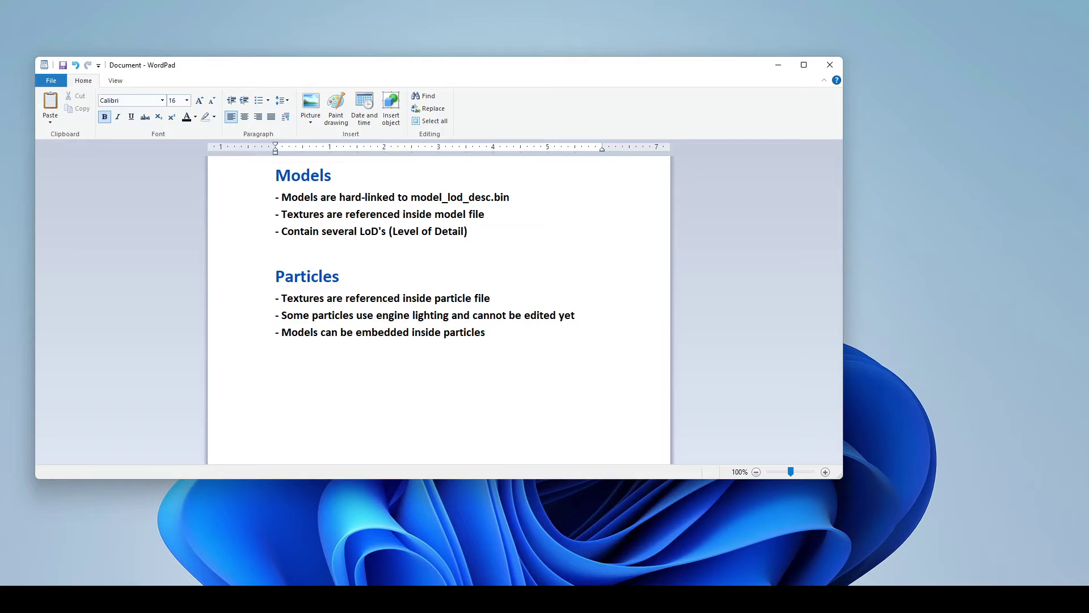
- Open the Diablo II Resurrected hd folder in CASC Viewer and move the window up and right
key("alt+Tab")
double_click(278, 238)
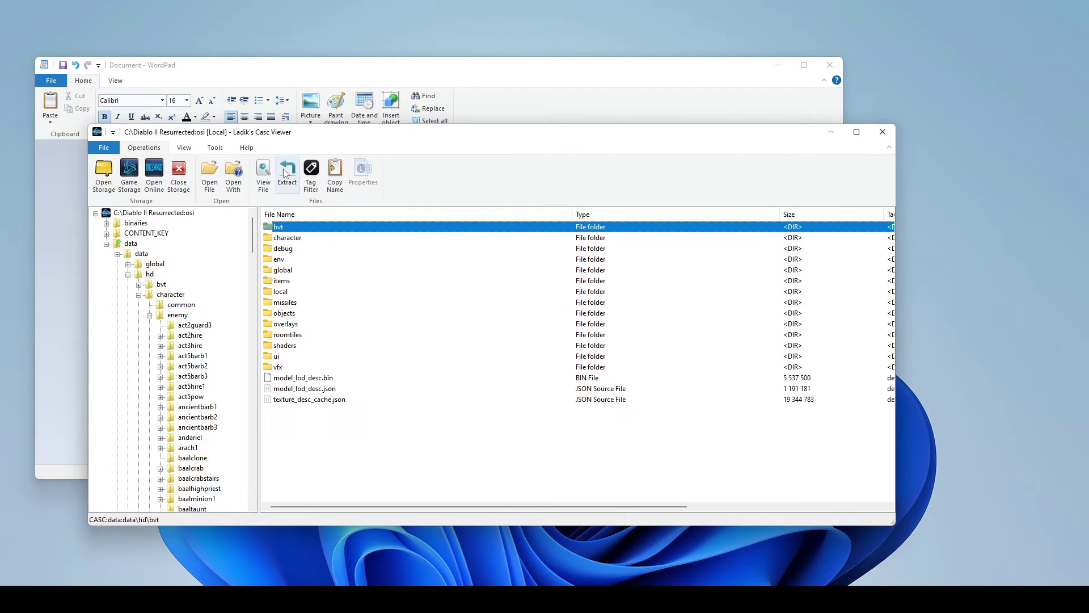
left_click_drag(271, 137, 429, 116)
- Select model_lod_desc.bin, model_lod_desc.json and the vfx folder in the file list
left_click(522, 358)
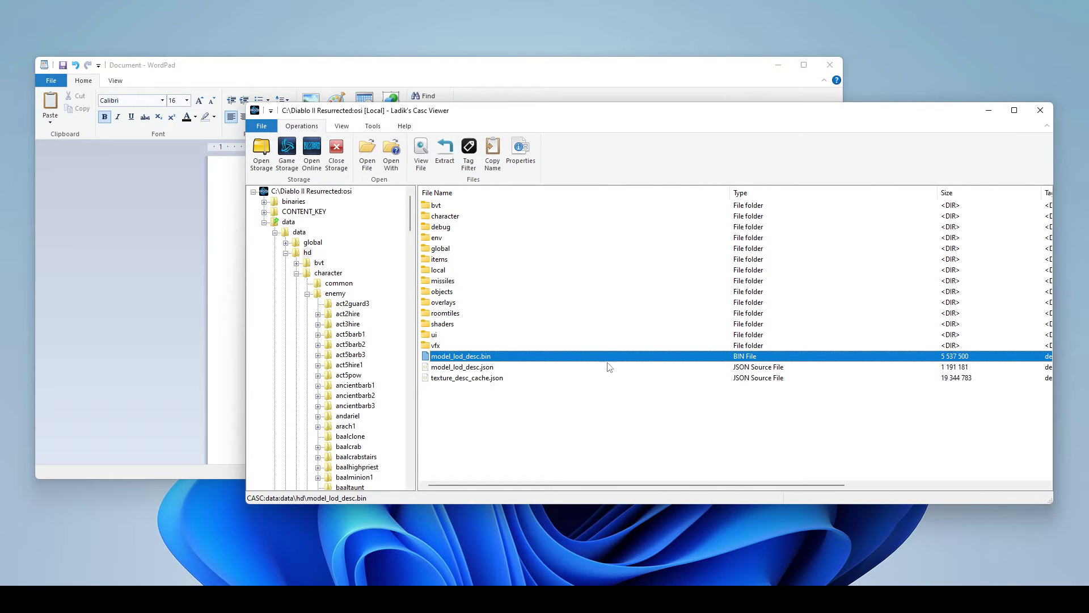
left_click(486, 371)
left_click_drag(565, 485, 494, 485)
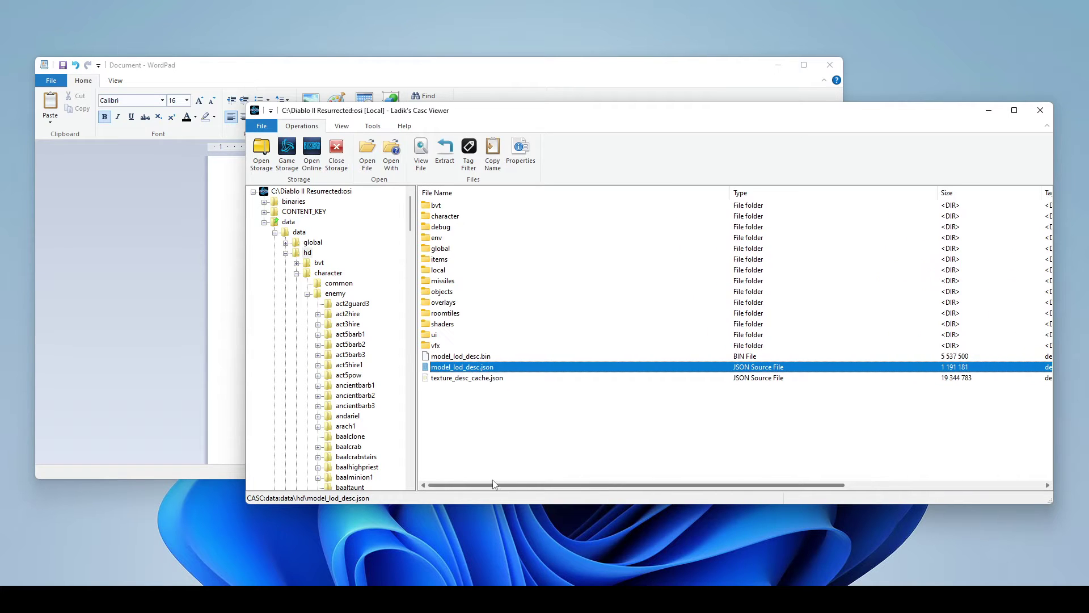
left_click(502, 359)
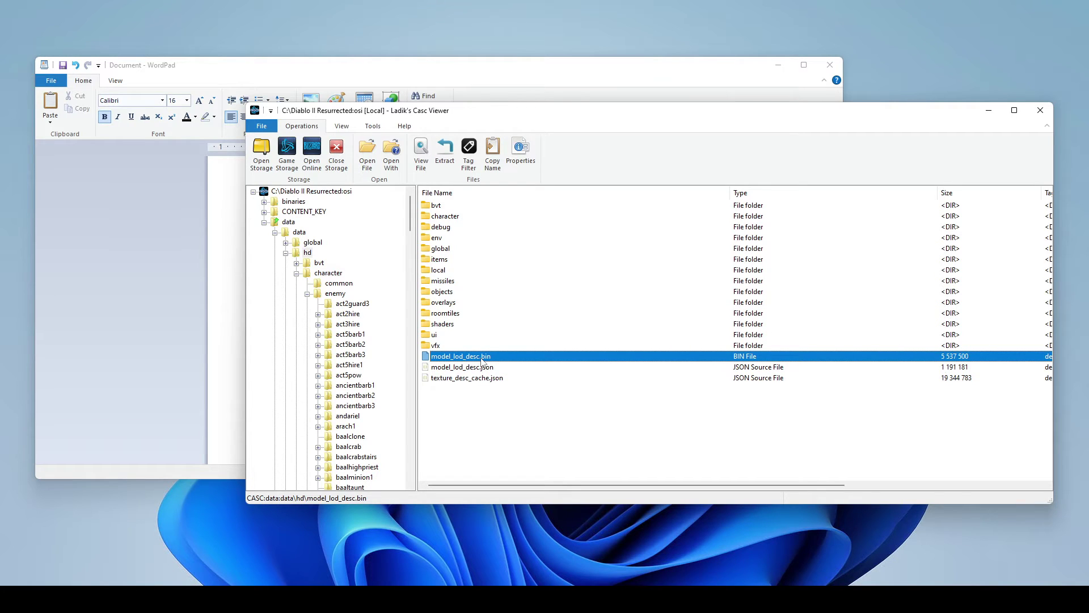
left_click(500, 345)
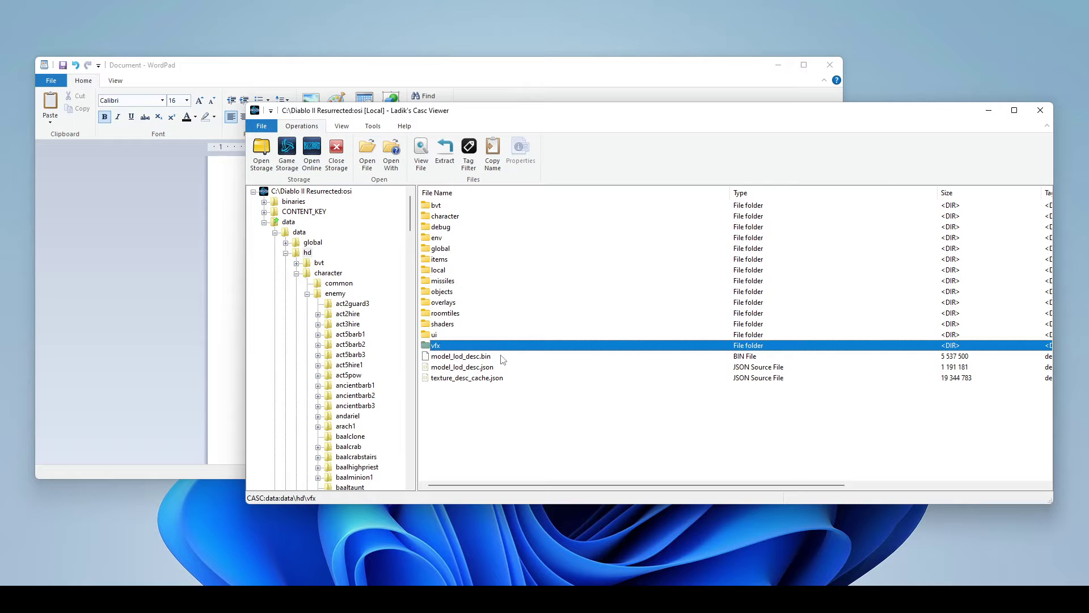
left_click(505, 368)
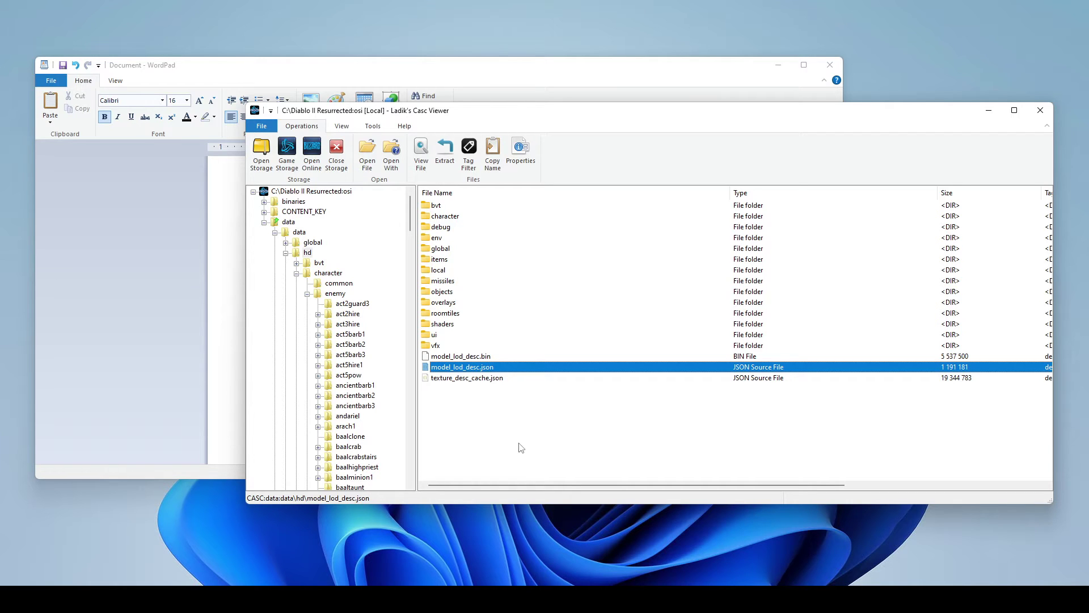
- Alternate between the WordPad notes and CASC Viewer, highlighting model_lod_desc.bin in the notes
left_click(515, 71)
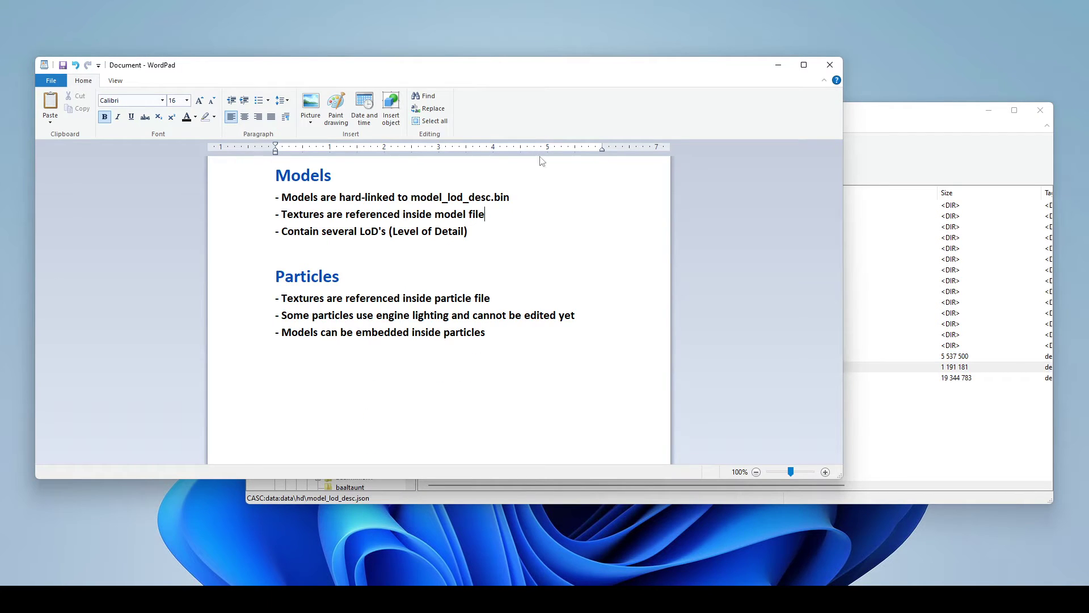
left_click_drag(510, 196, 421, 198)
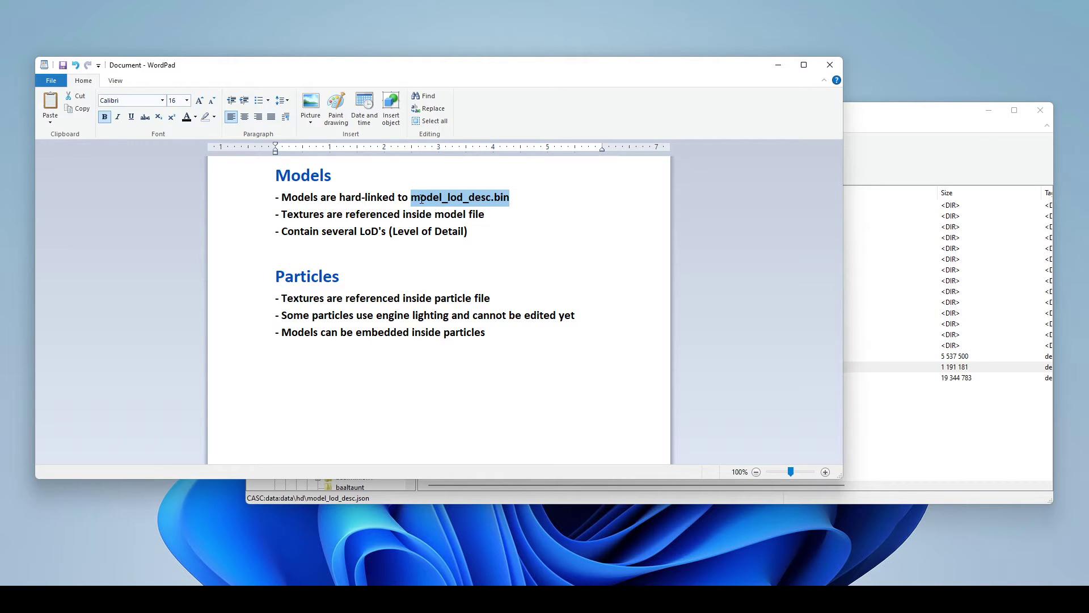
left_click(869, 125)
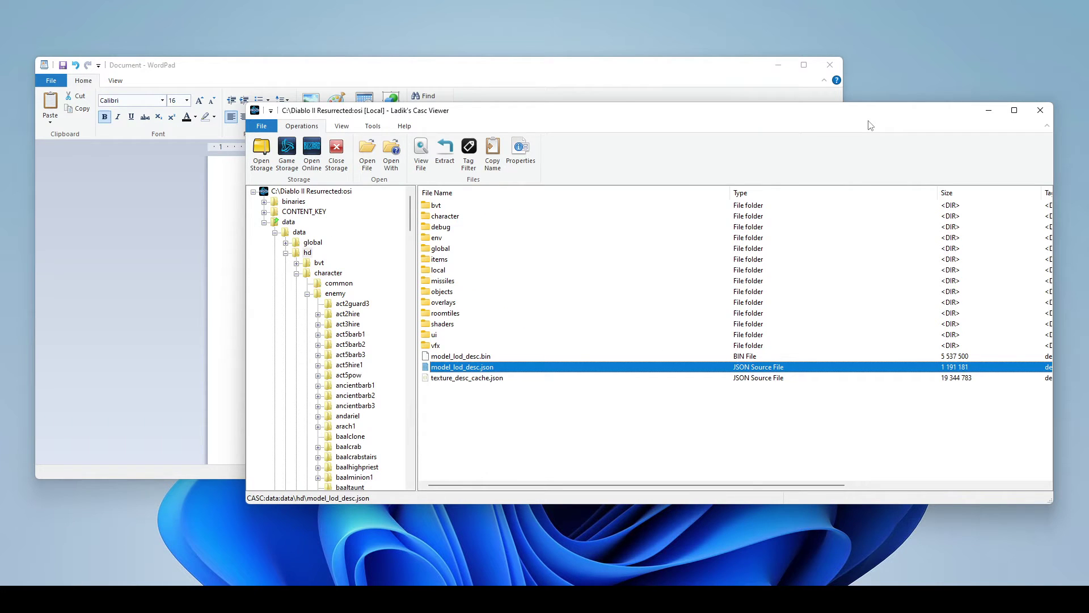
left_click(566, 77)
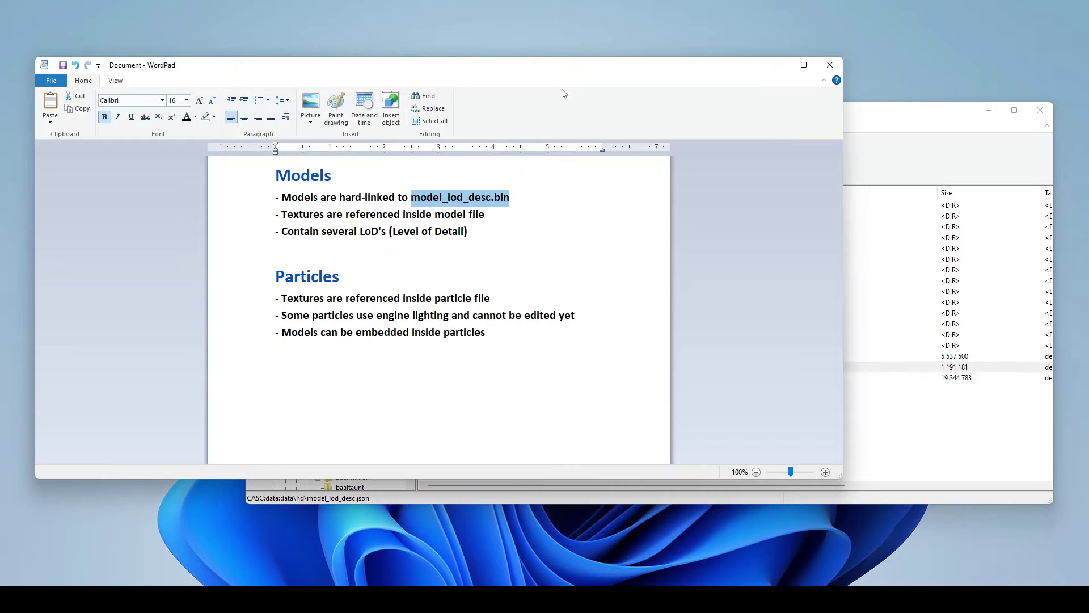
left_click(882, 157)
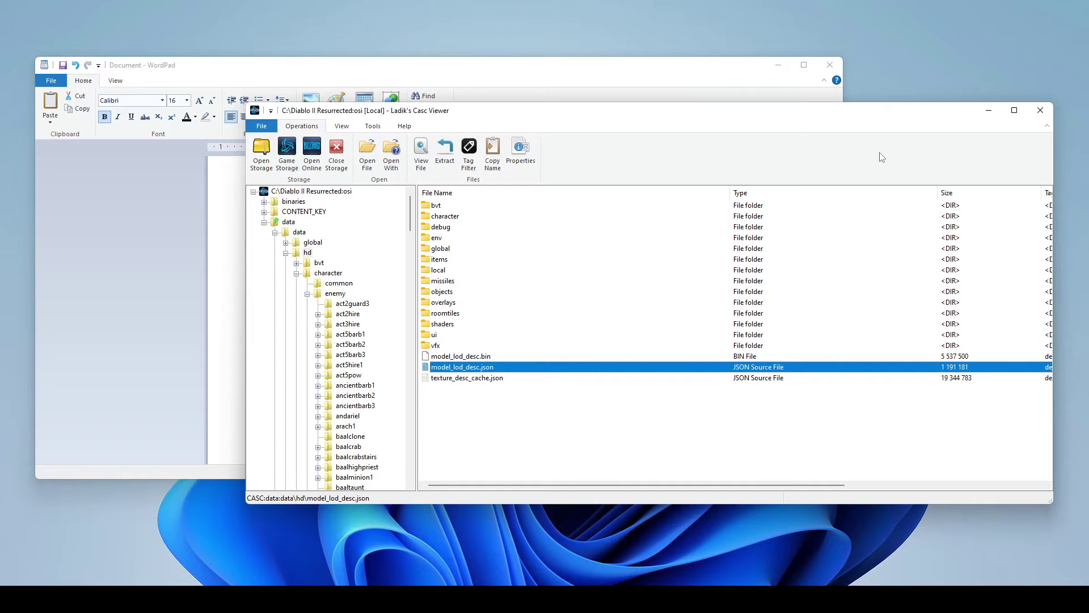
left_click(554, 72)
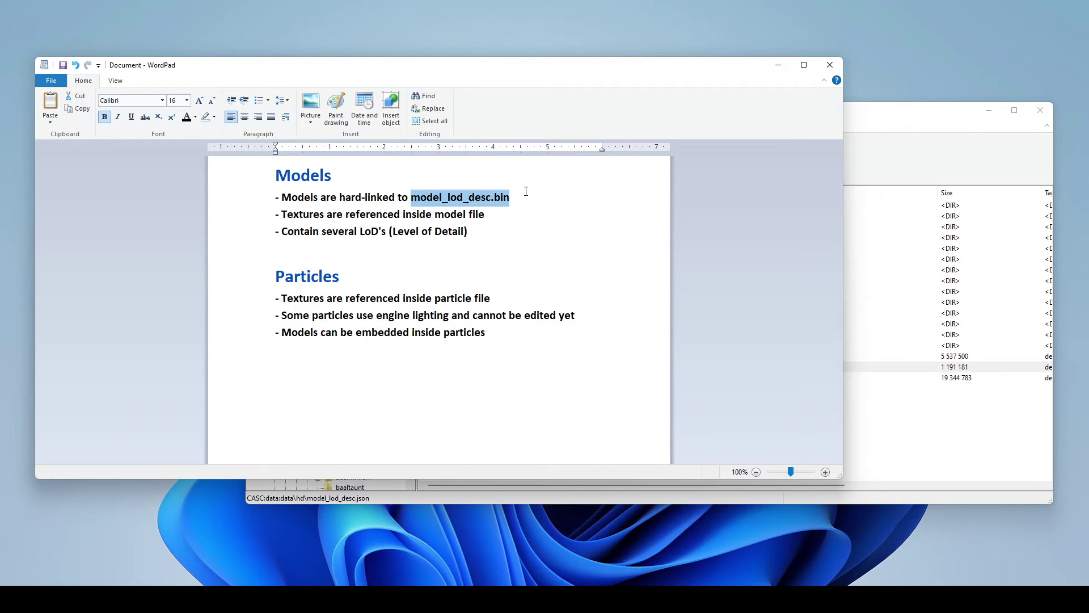
left_click(513, 217)
- Re-highlight model_lod_desc.bin in the notes, select it in CASC Viewer, and return to WordPad
left_click_drag(511, 197, 425, 195)
left_click(871, 145)
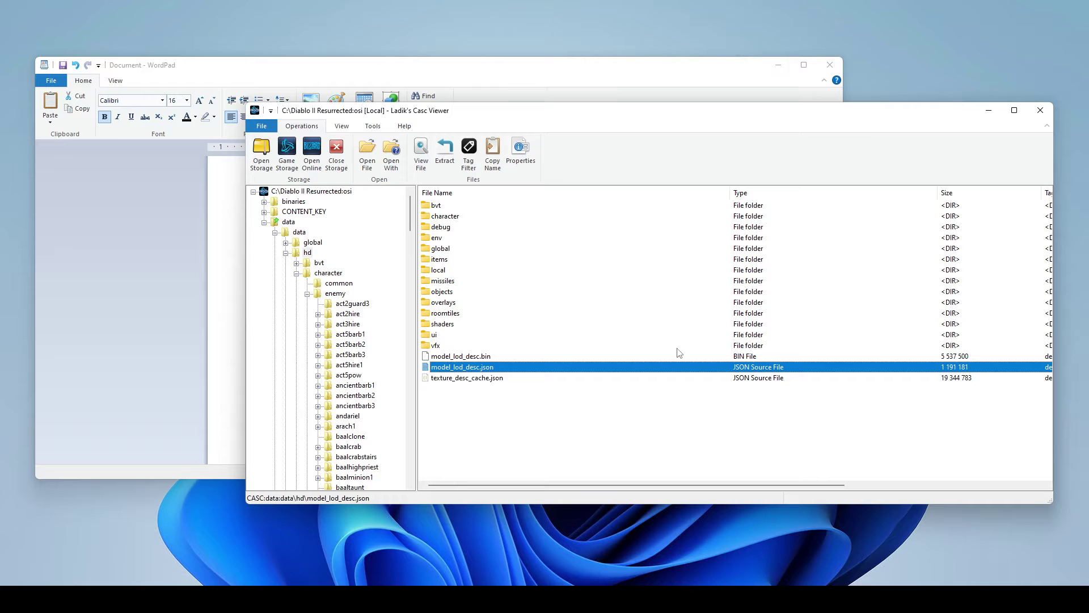
left_click(485, 356)
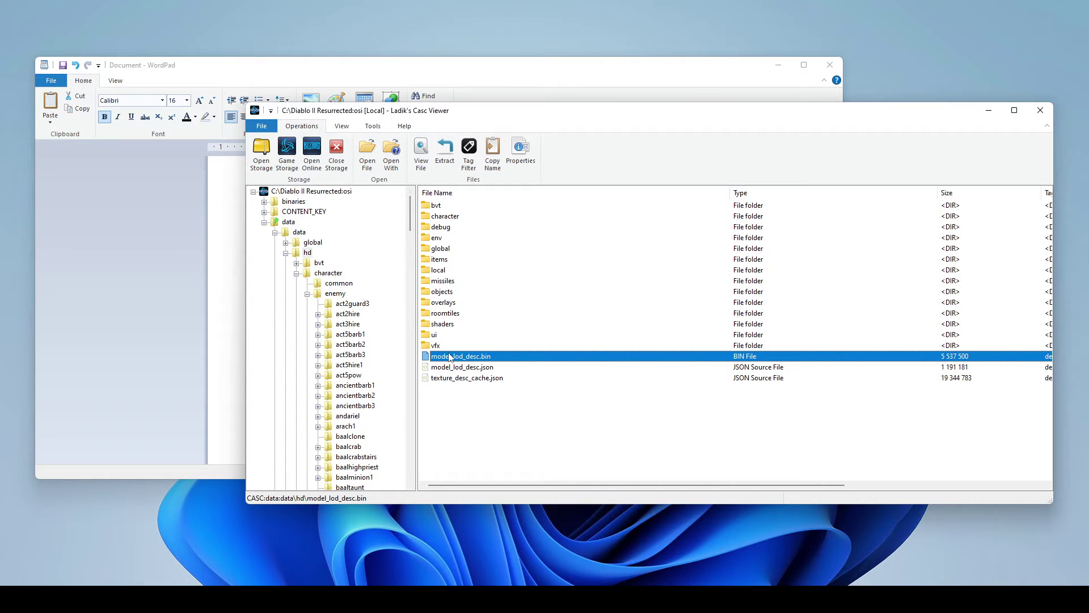
left_click(419, 74)
left_click(491, 215)
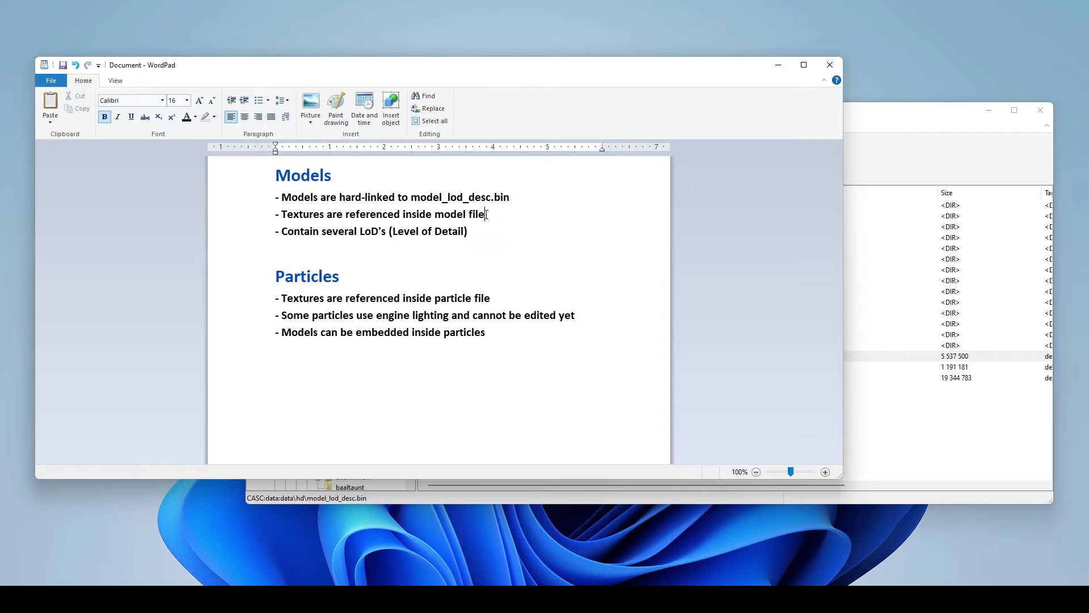
left_click_drag(491, 215, 305, 214)
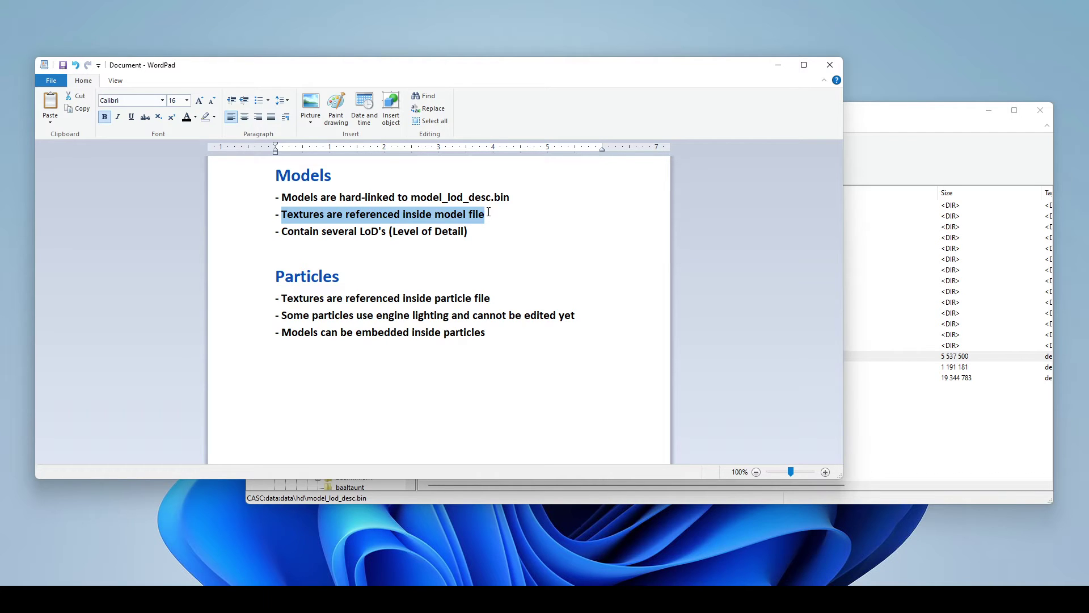
left_click(489, 214)
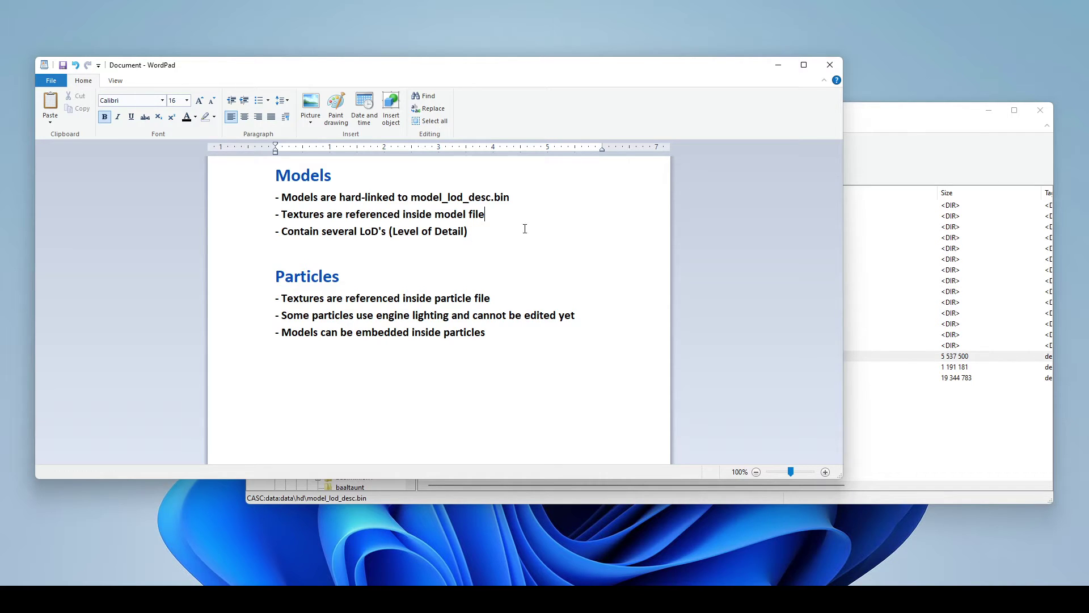
left_click(474, 235)
left_click_drag(469, 233, 282, 234)
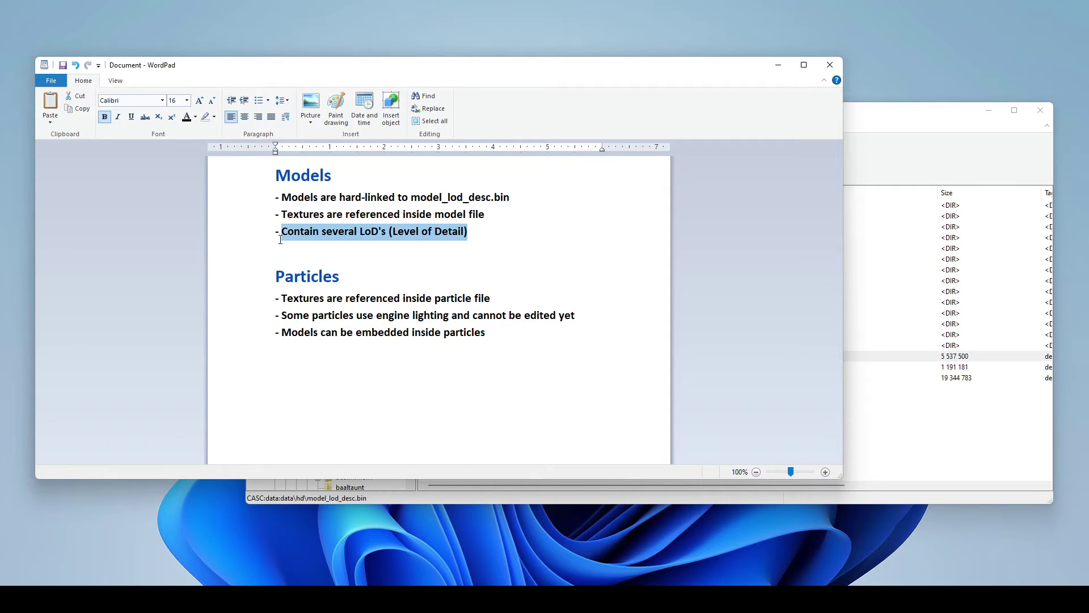
left_click(490, 231)
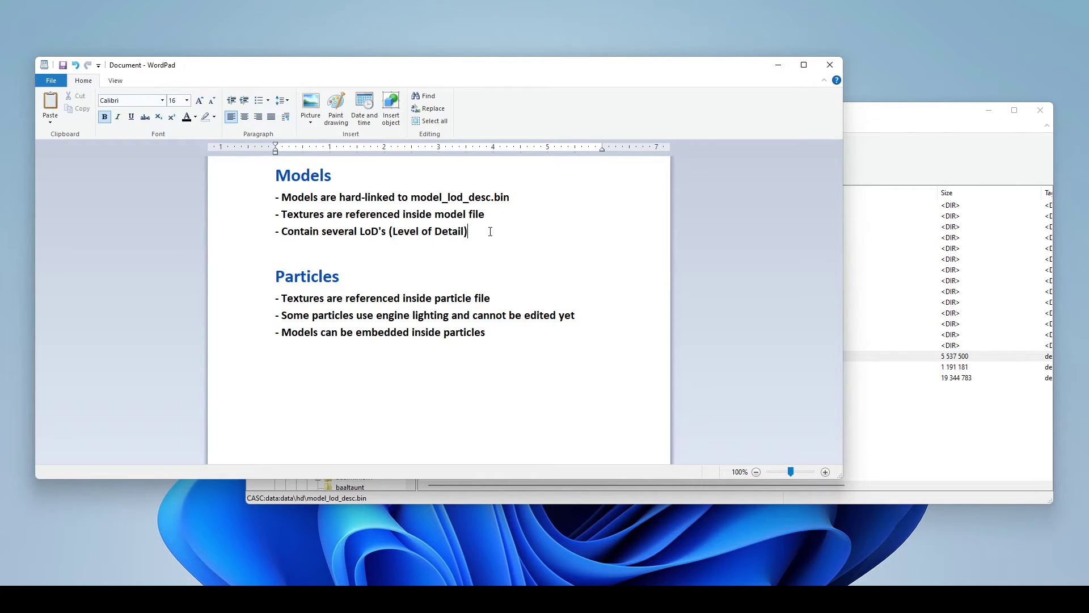
- Open the diablo character folder and select torso_lod0 through torso_lod3 and back to lod0
left_click(905, 170)
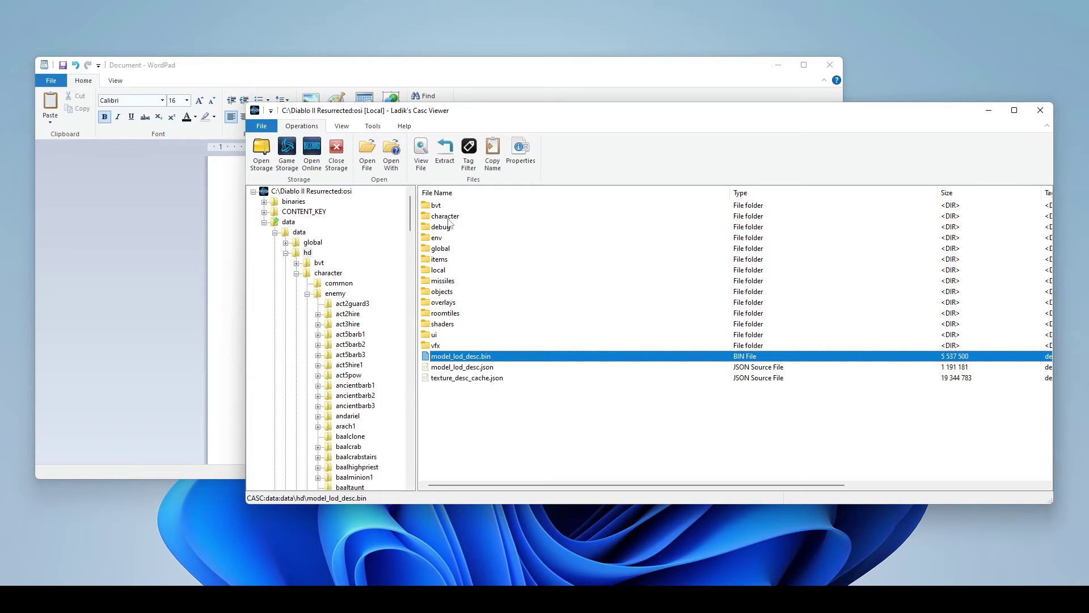
scroll(383, 352, "down", 6)
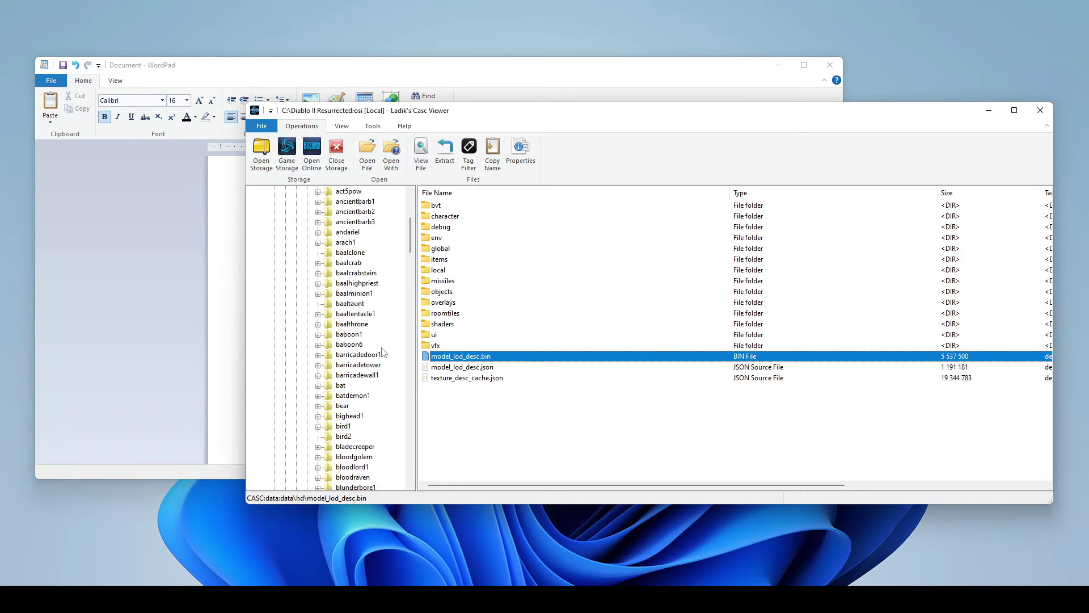
scroll(383, 353, "down", 12)
left_click(351, 419)
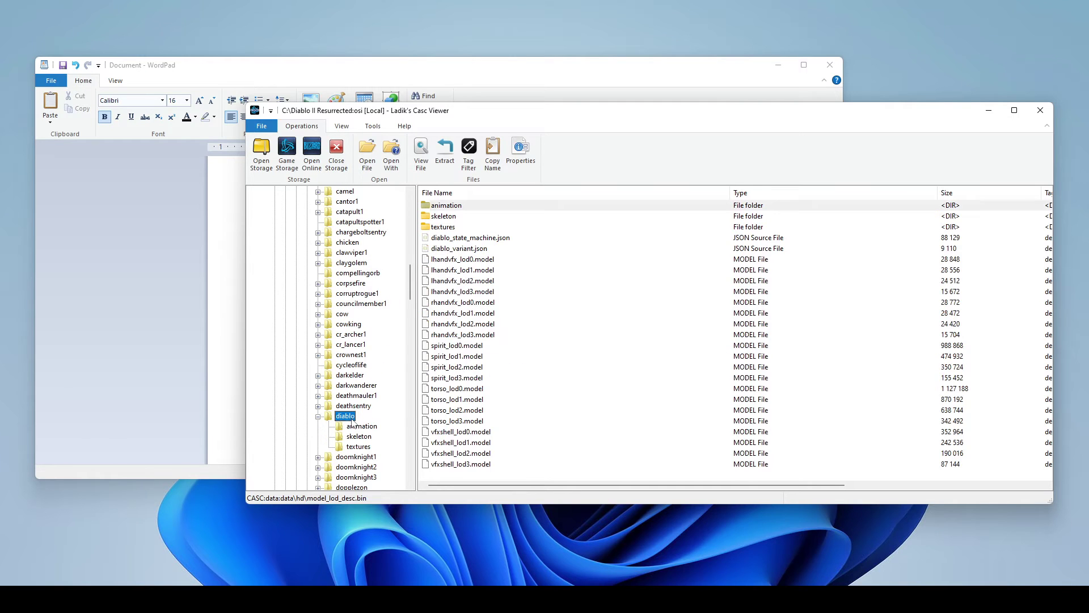
left_click(454, 389)
left_click(455, 399)
left_click(455, 410)
left_click(455, 422)
left_click(457, 409)
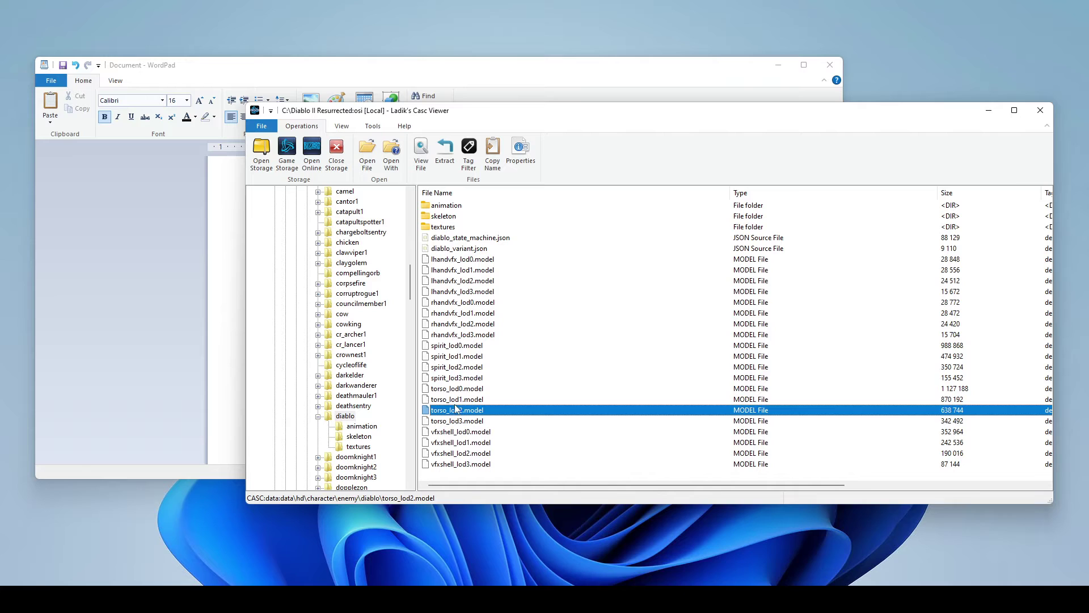
left_click(457, 399)
left_click(458, 390)
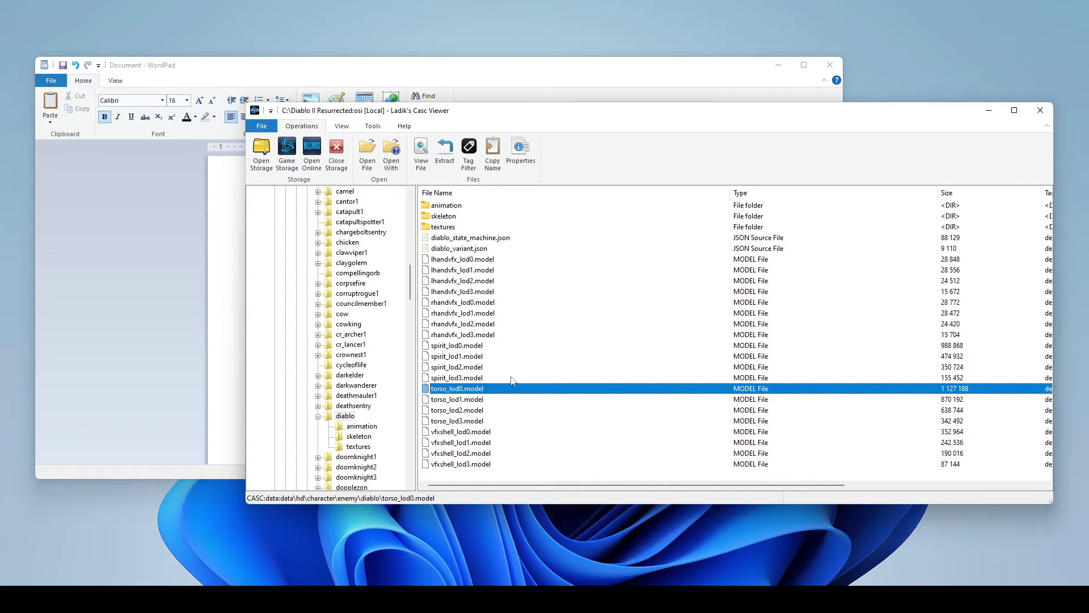
- Compare the torso_lod0, lod1 and lod2 models by selecting them in turn
left_click(447, 400)
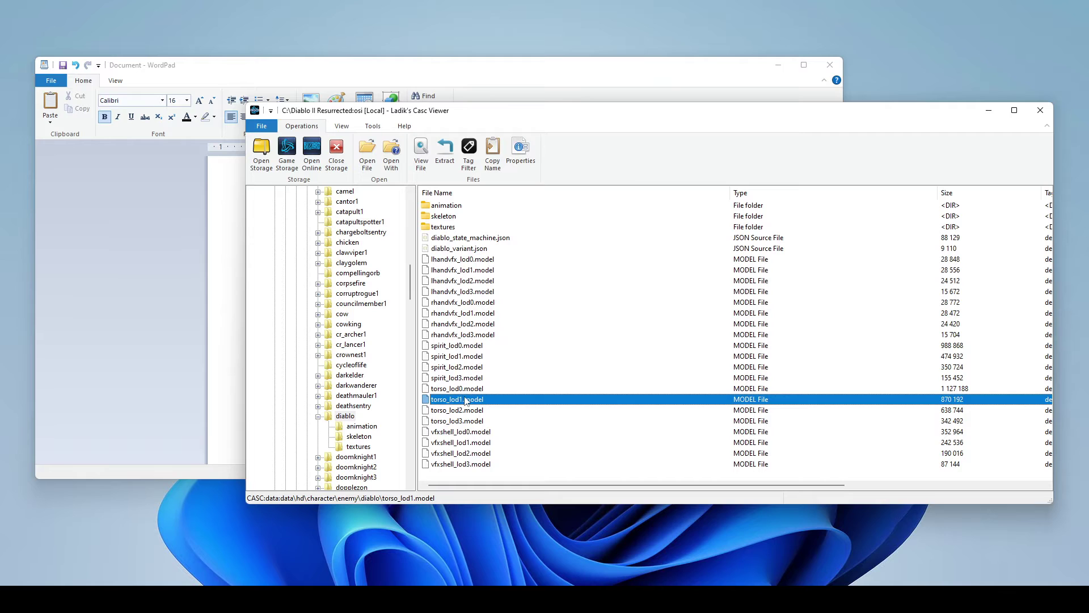
left_click(468, 391)
left_click(471, 400)
left_click(470, 411)
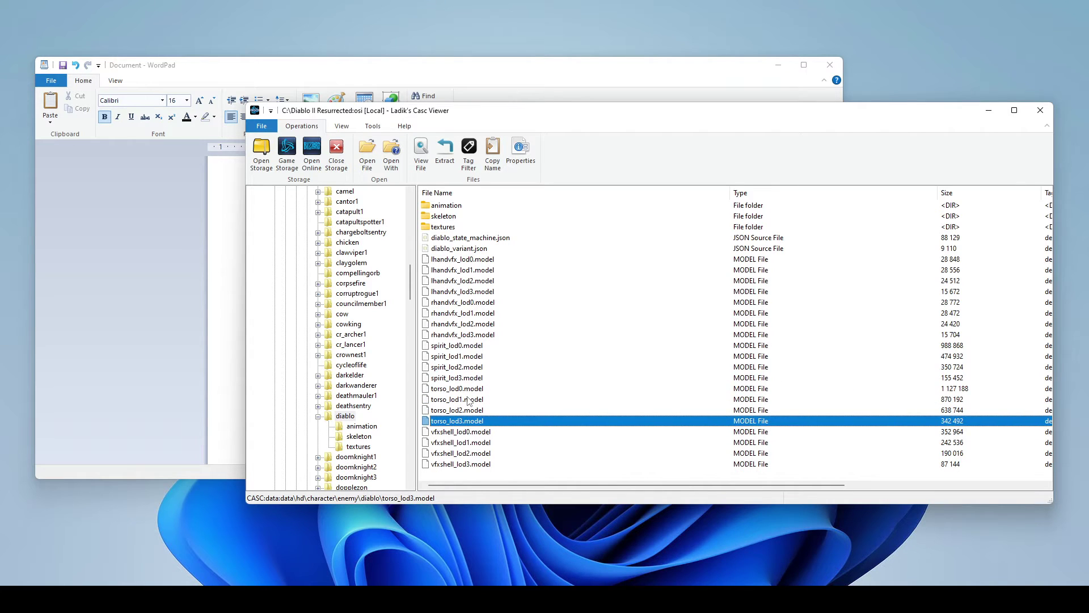
left_click(462, 390)
left_click(464, 420)
left_click(458, 390)
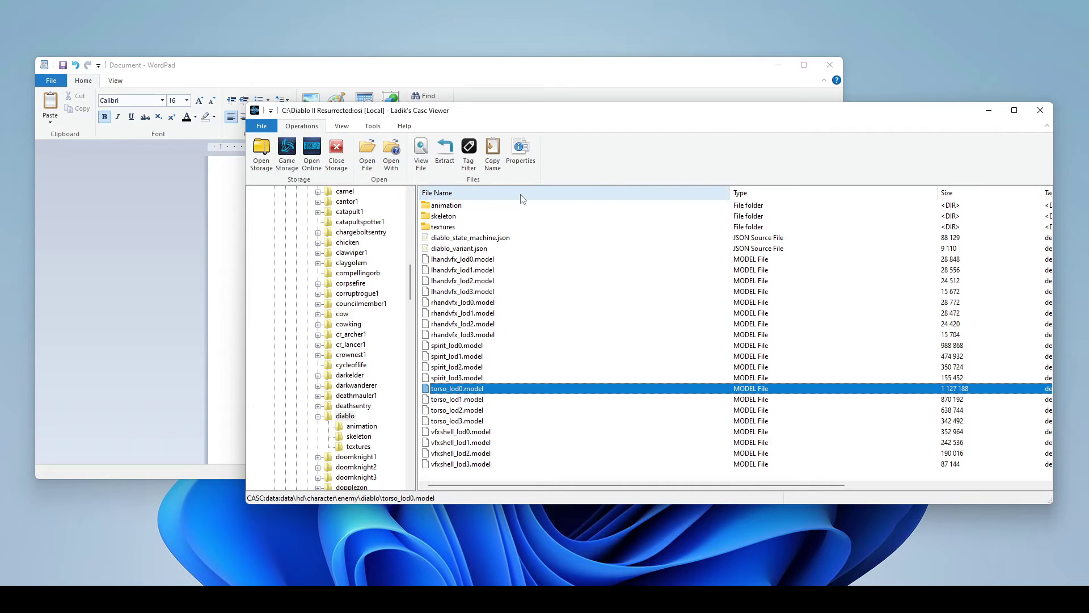
- Arrange CASC Viewer and WordPad side by side, then step through the torso LOD models
left_click_drag(420, 116, 542, 105)
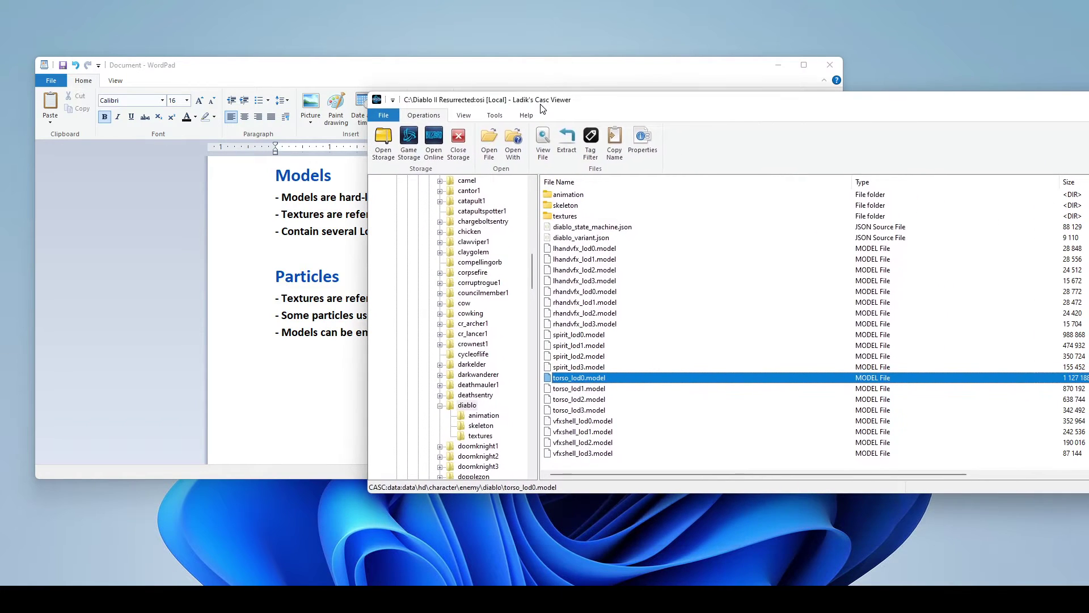
left_click_drag(309, 74, 208, 79)
left_click(866, 130)
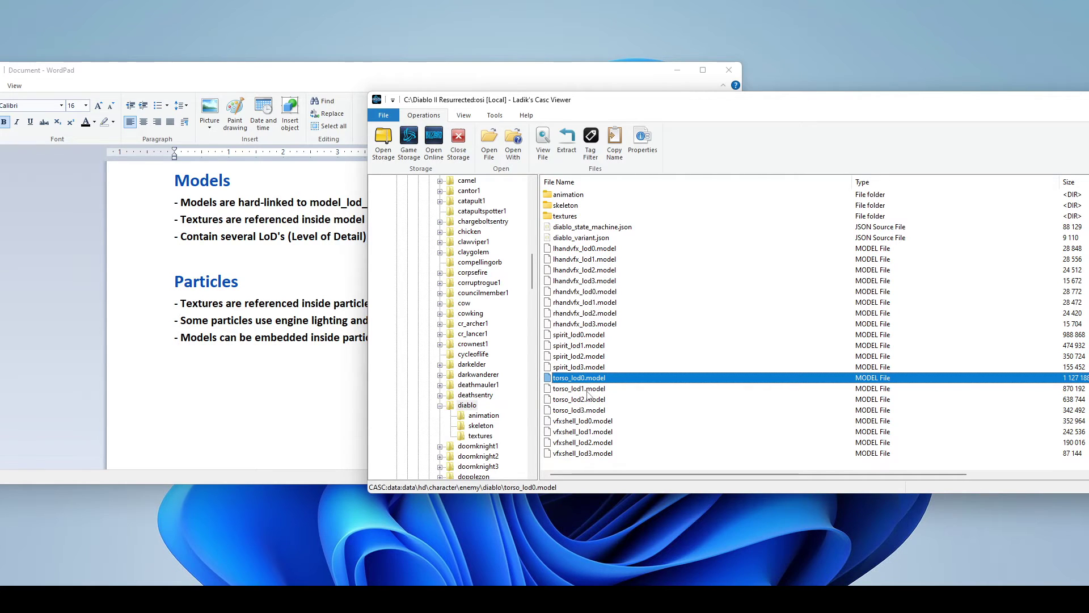
key("Down")
key("Down")
key("Down")
key("Up")
key("Up")
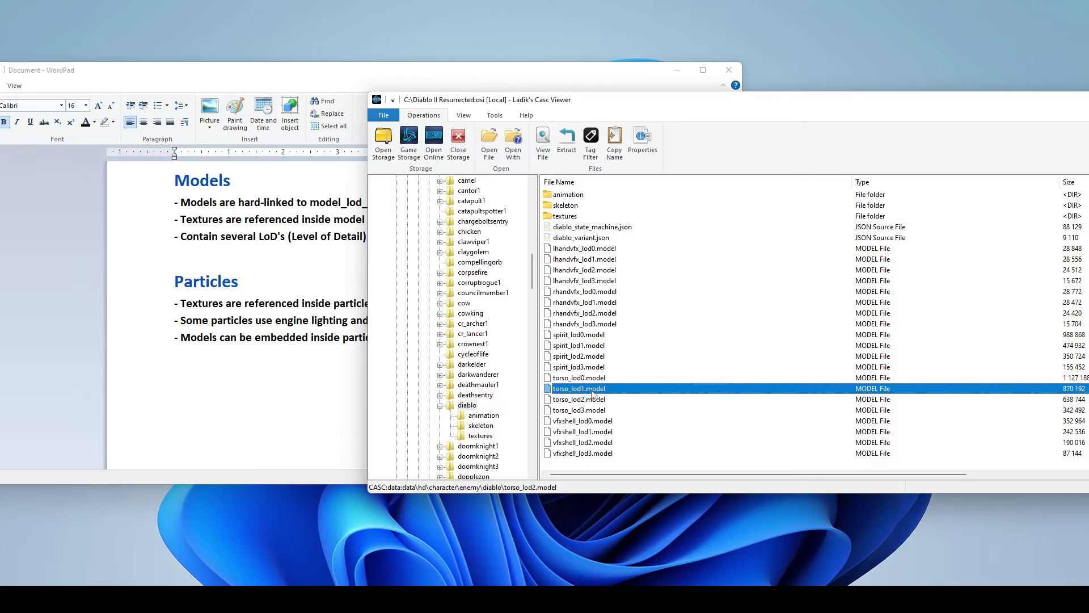
key("Up")
key("Down")
key("Down")
key("Down")
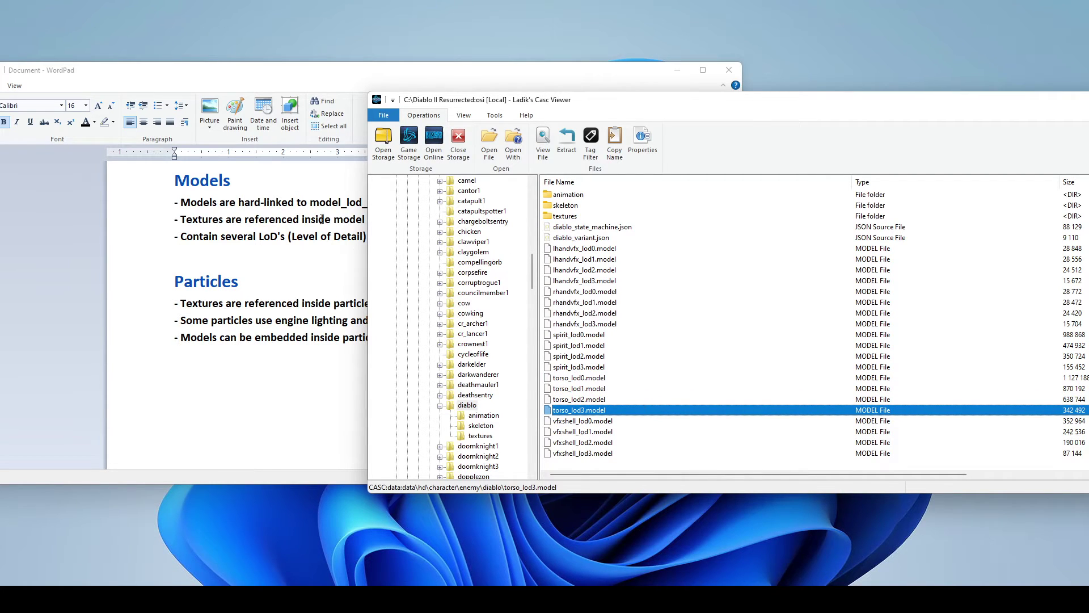
- Highlight the Particles heading and its particle-file textures bullet in the WordPad notes
left_click(364, 236)
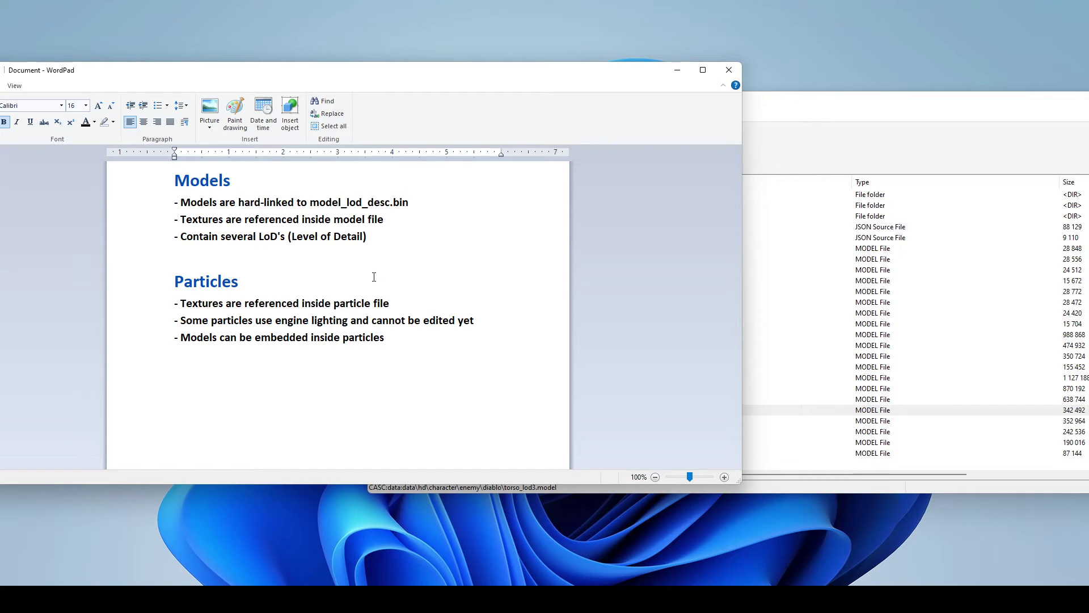
double_click(291, 288)
left_click(349, 285)
left_click(391, 303)
left_click_drag(391, 303, 176, 304)
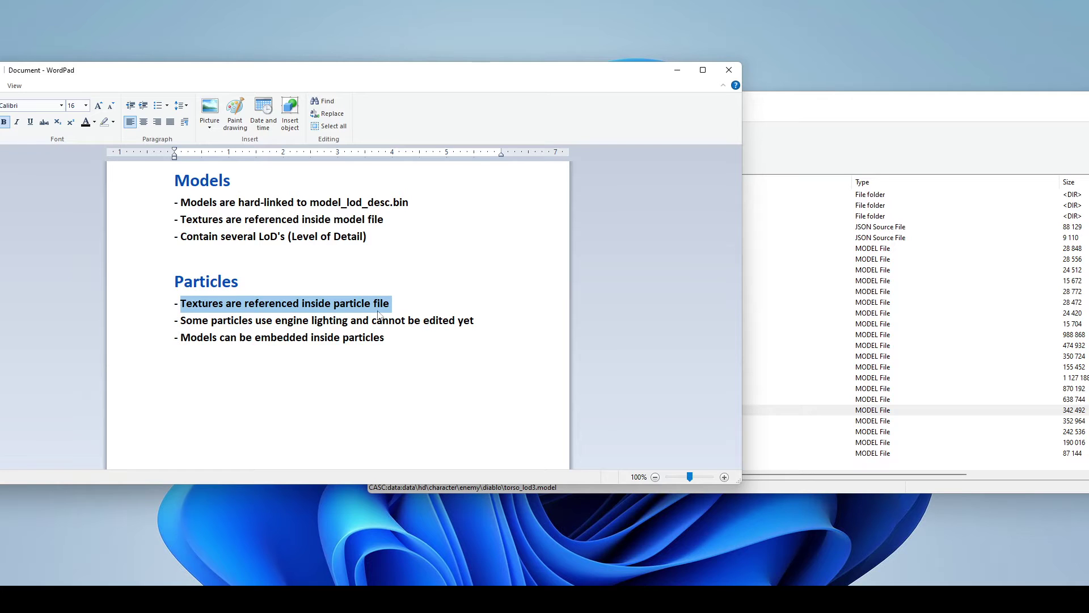
left_click(414, 302)
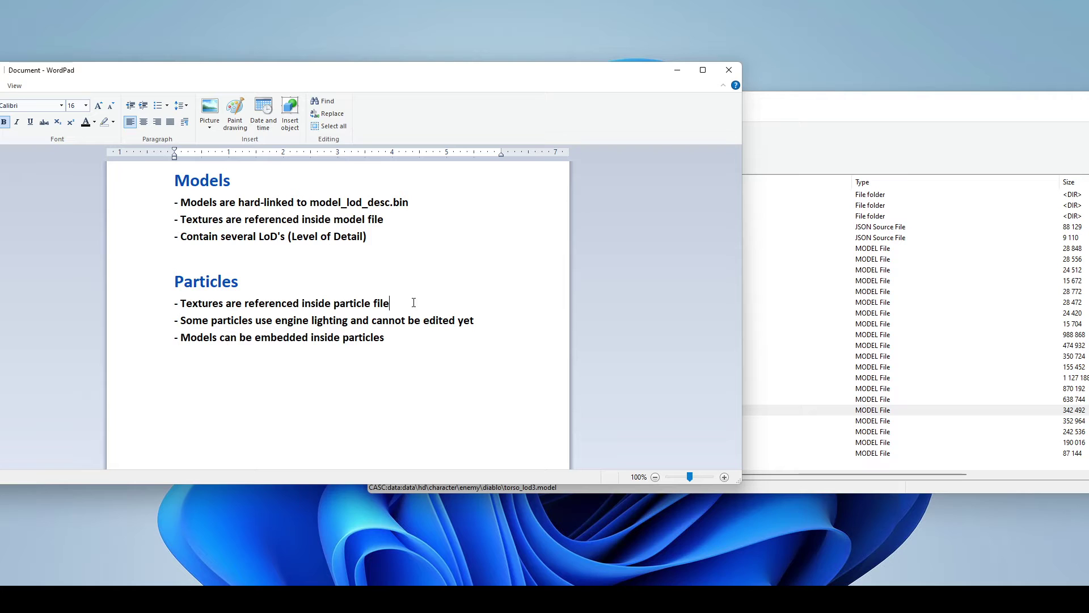
left_click_drag(413, 302, 322, 302)
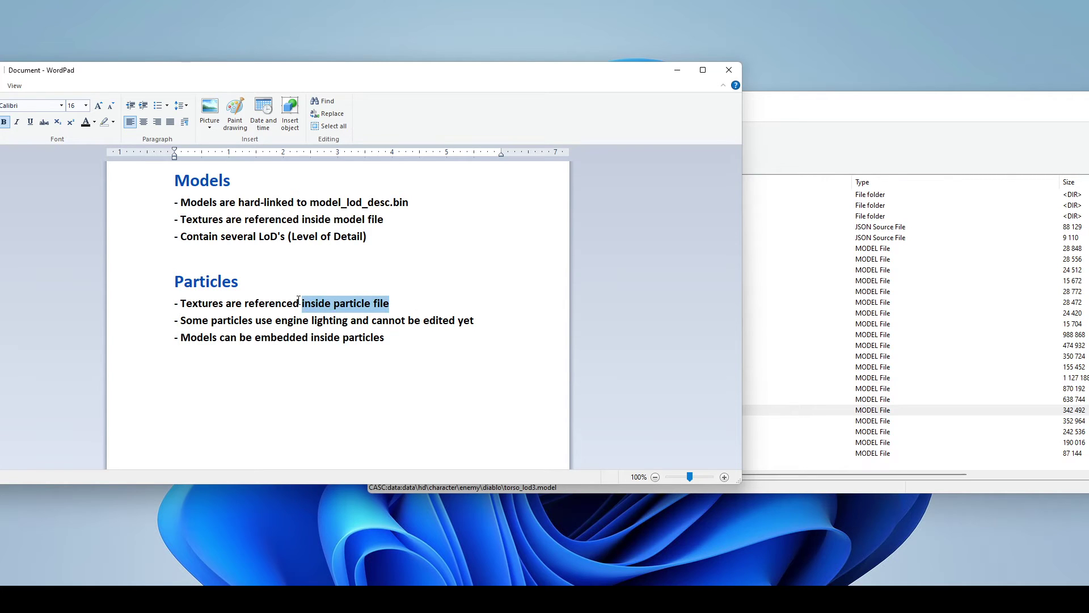
left_click(270, 303)
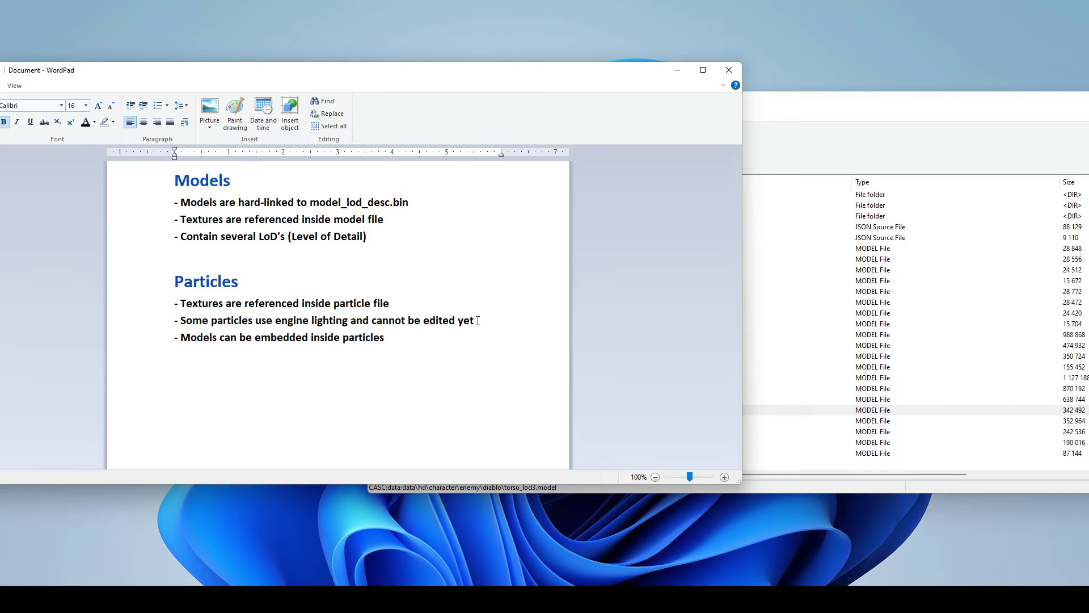
left_click_drag(477, 320, 185, 319)
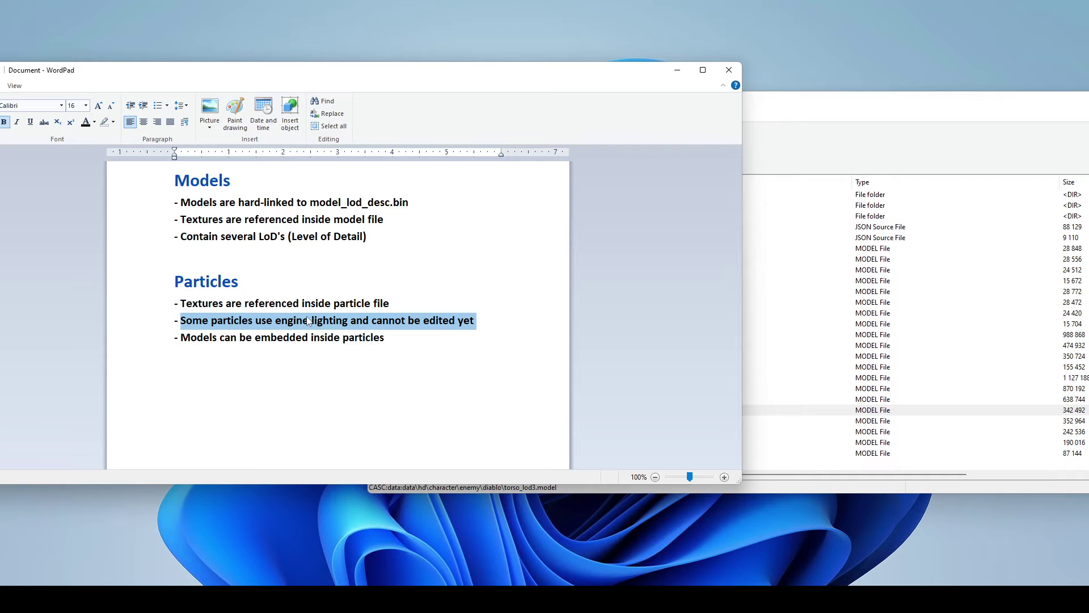
left_click_drag(384, 220, 180, 221)
left_click(389, 243)
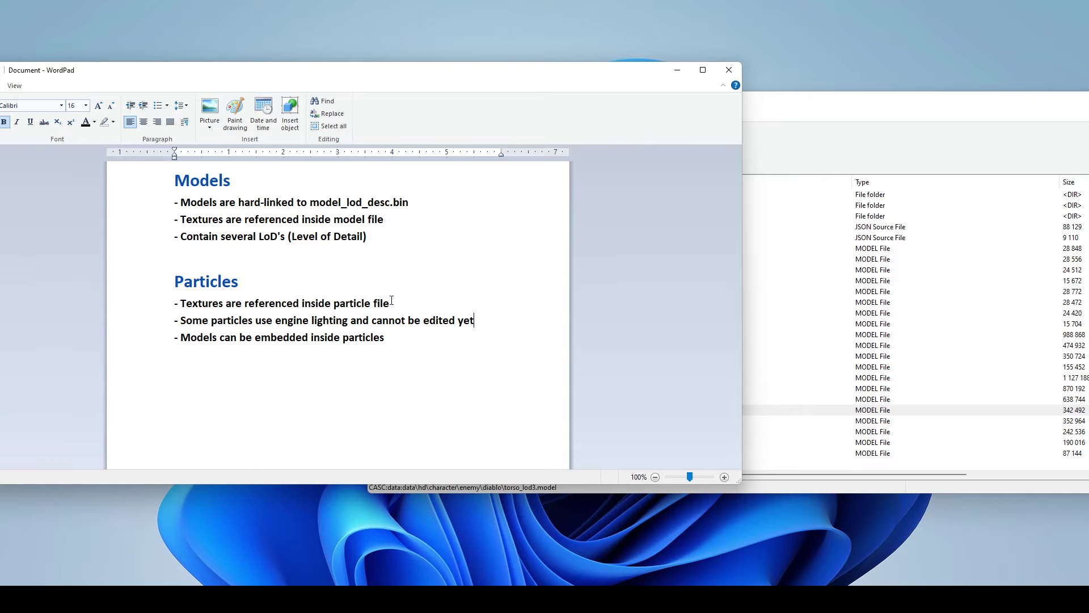
left_click_drag(389, 303, 189, 301)
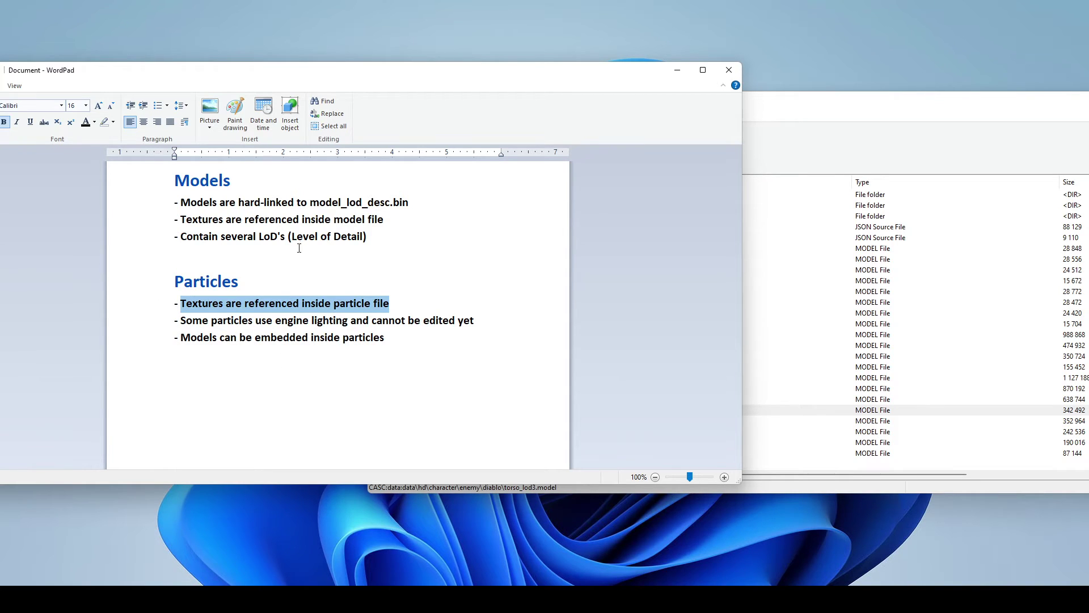
left_click(415, 306)
left_click_drag(478, 320, 186, 323)
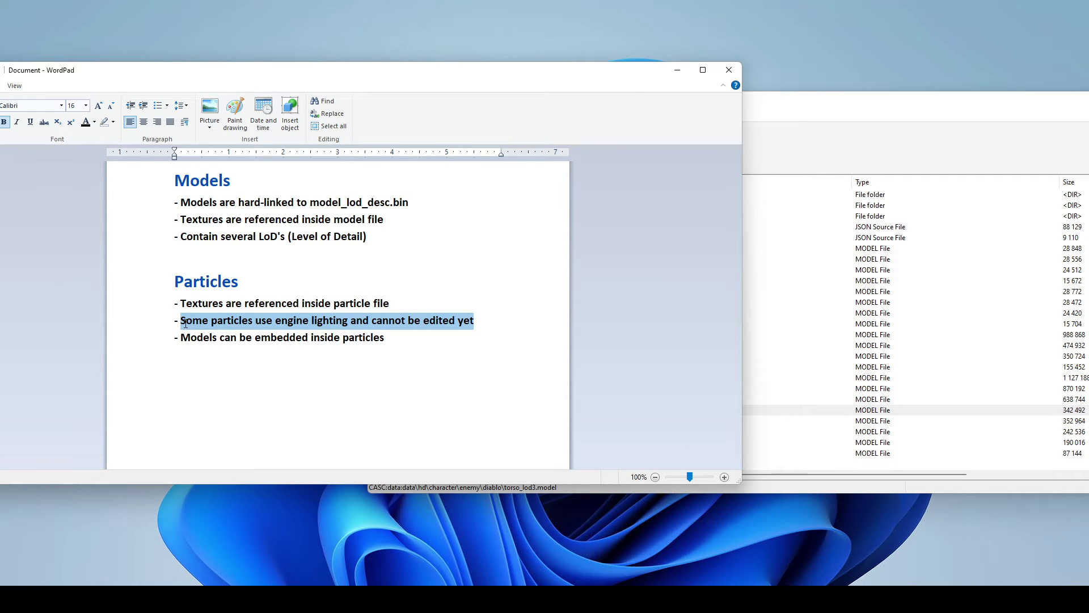
mouse_move(476, 321)
left_mouse_down()
mouse_move(175, 320)
mouse_move(488, 320)
left_mouse_up()
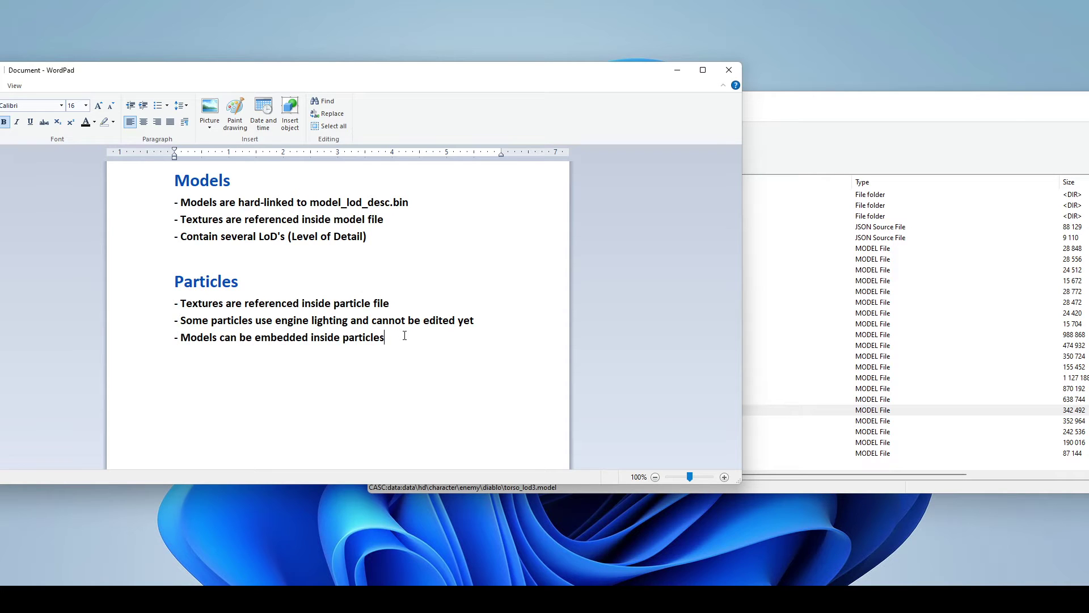
left_click(271, 341)
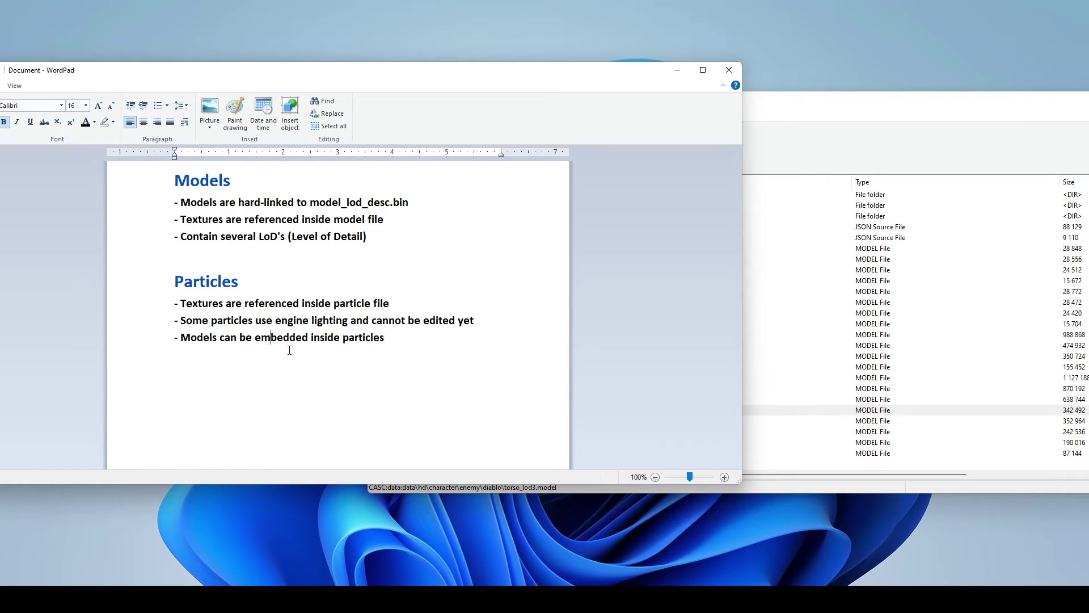
left_click(327, 347)
left_click_drag(385, 338, 341, 340)
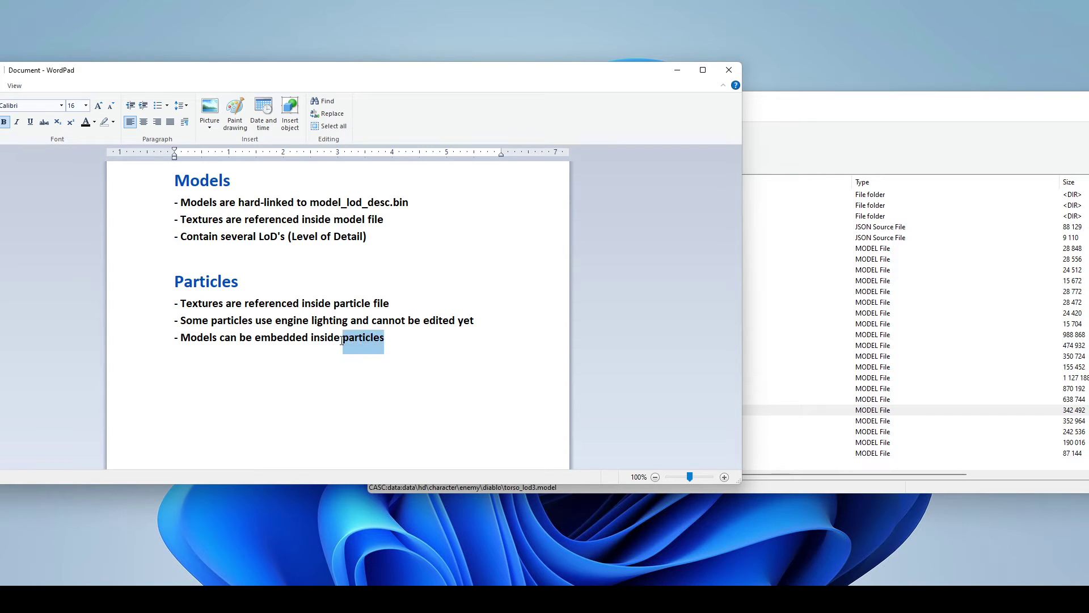
left_click_drag(220, 338, 182, 341)
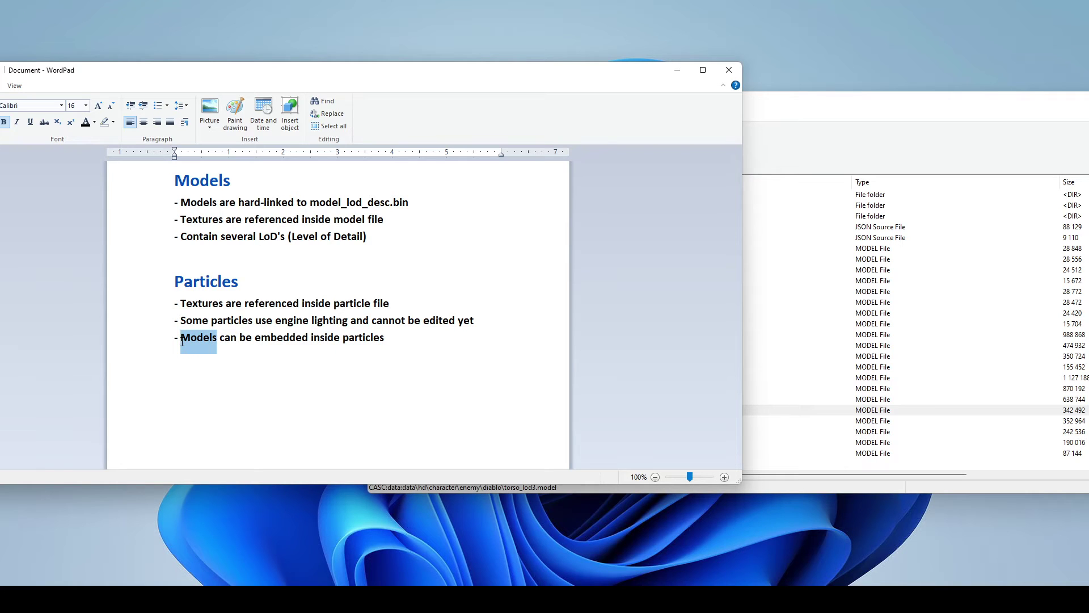
left_click_drag(226, 221, 182, 223)
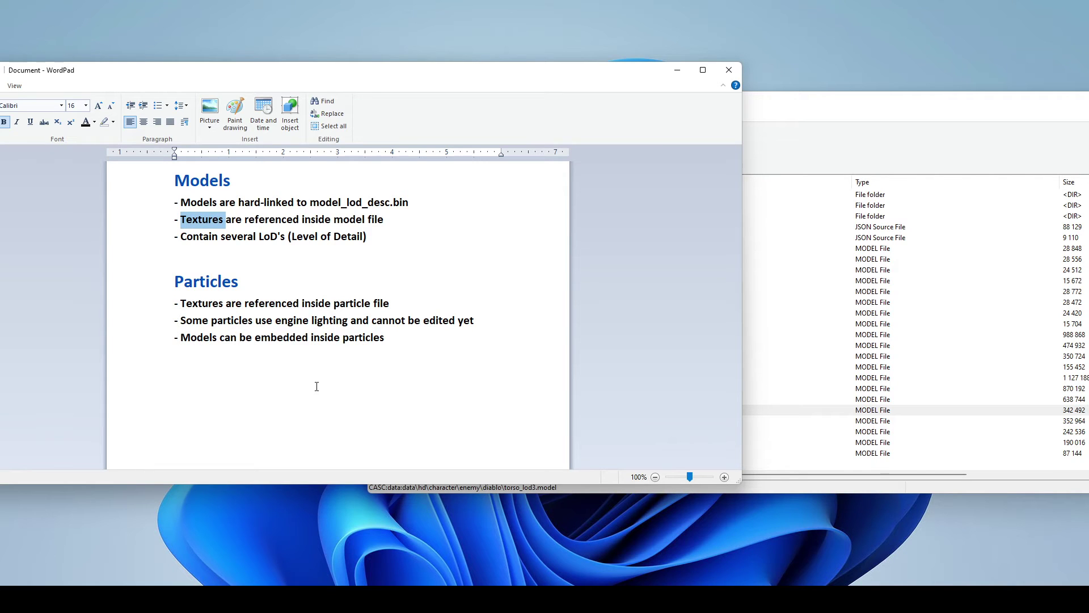
left_click(283, 337)
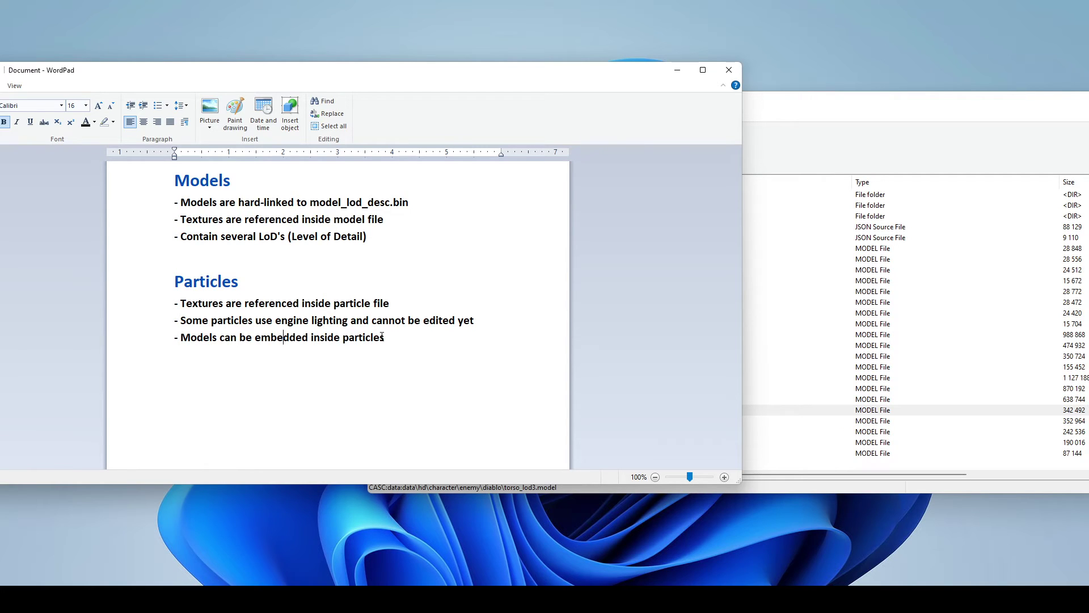
double_click(381, 338)
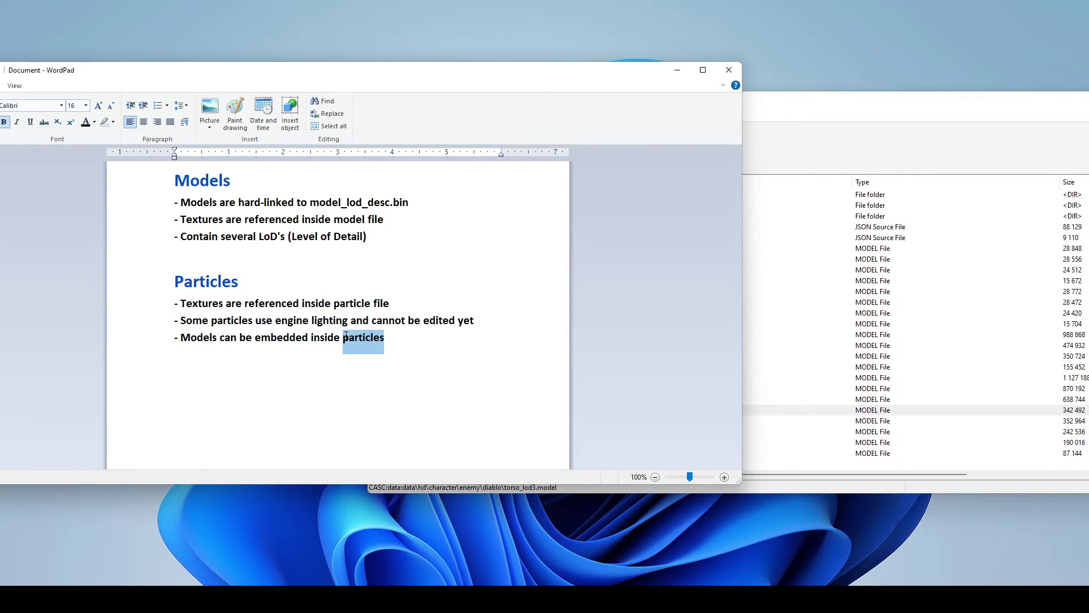
left_click(386, 352)
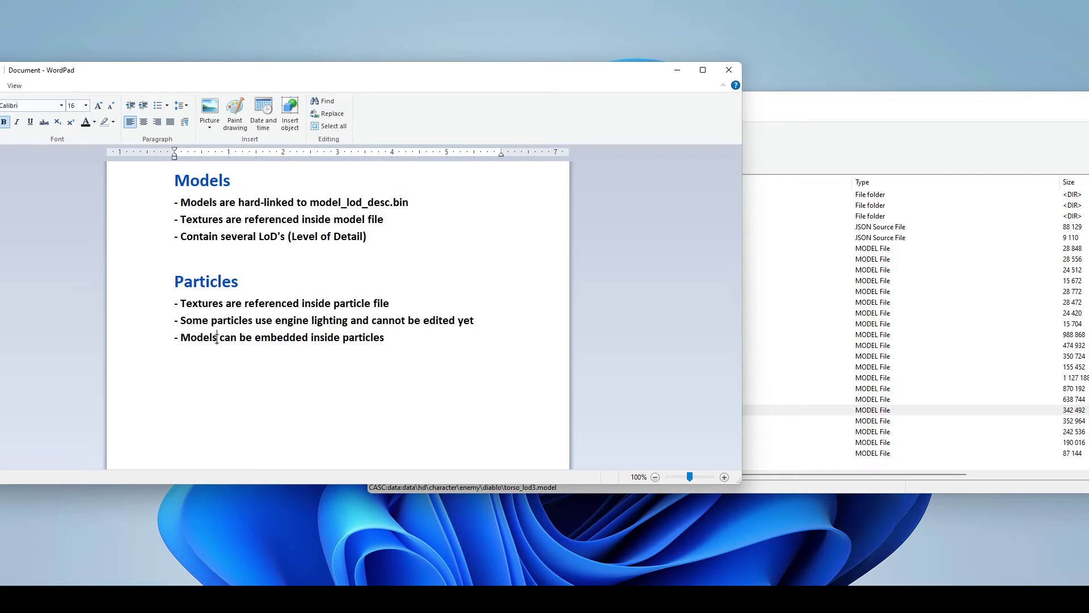
left_click_drag(217, 340, 181, 341)
left_click(226, 381)
double_click(381, 350)
double_click(358, 339)
left_click(393, 341)
left_click(312, 340)
left_click_drag(410, 204, 310, 204)
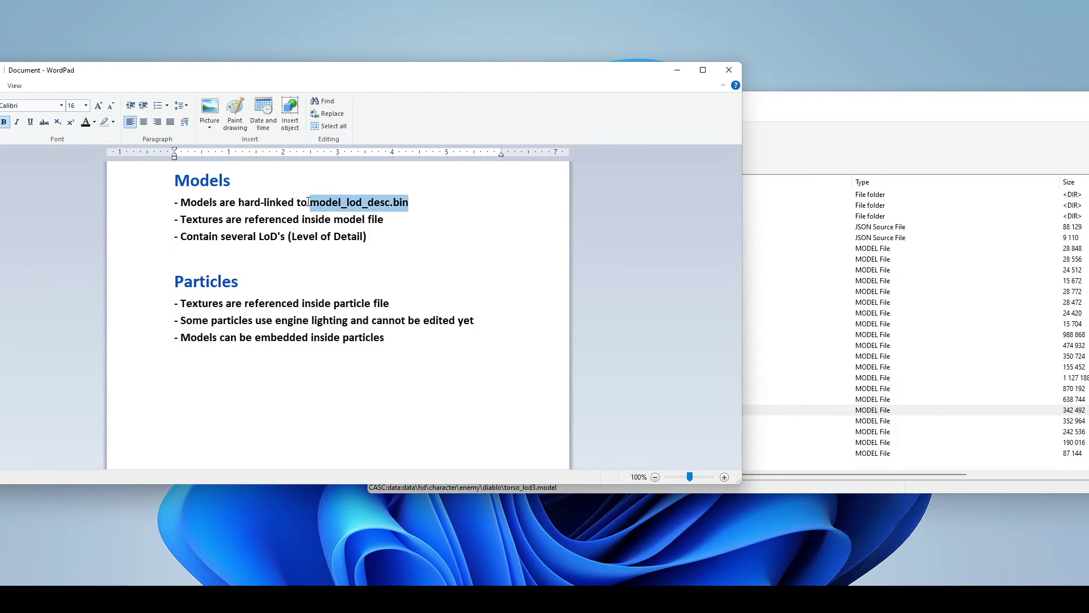
left_click(345, 259)
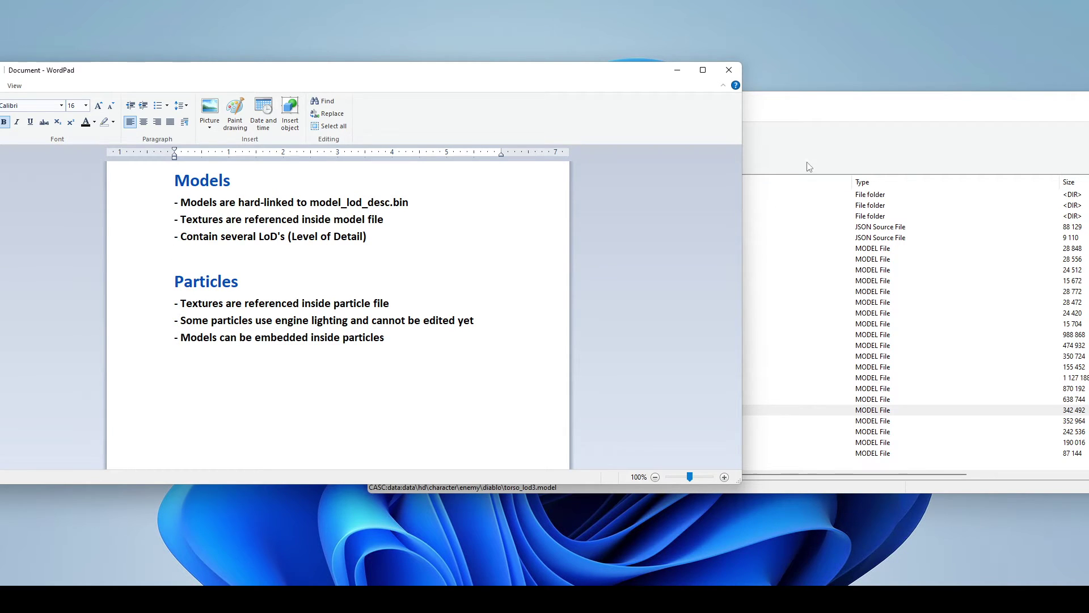
- Navigate the tree to data/hd/env/model/tests, moving CASC Viewer right to reveal the notes
left_click(809, 145)
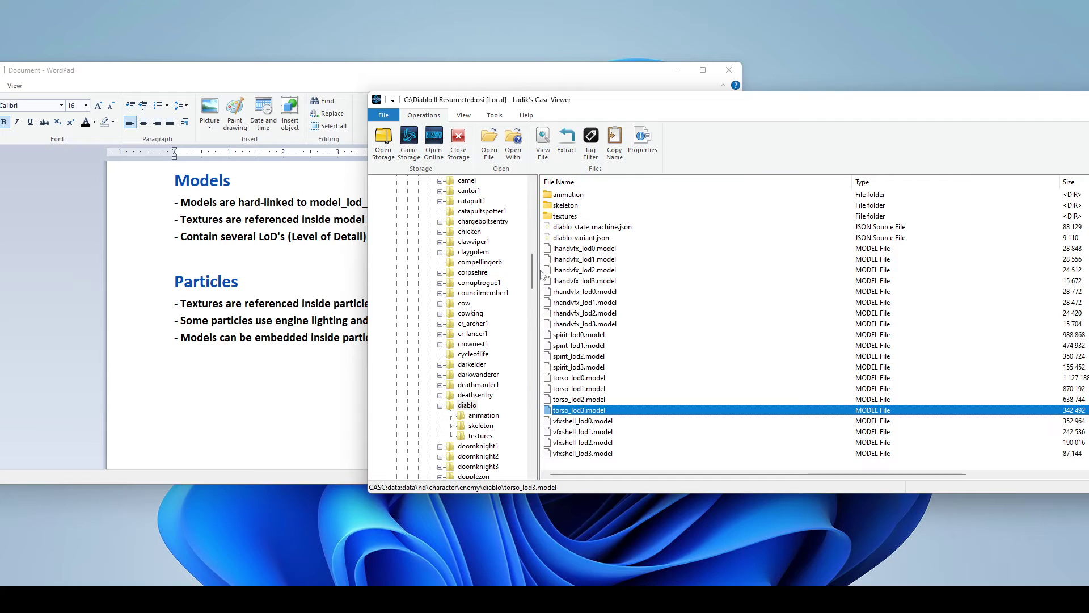
left_click_drag(533, 272, 532, 212)
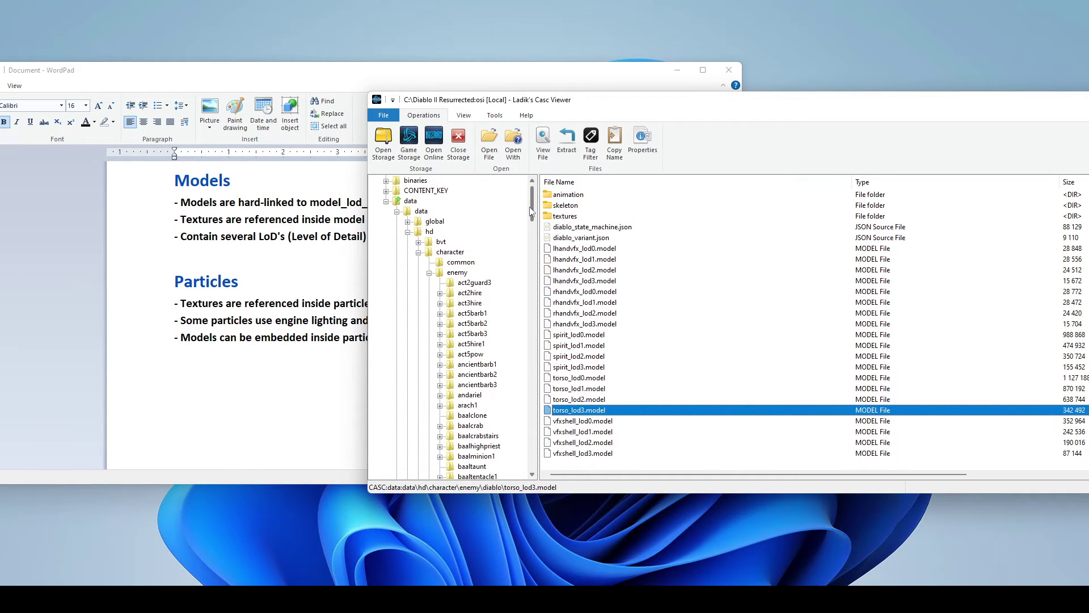
left_click(430, 273)
left_click(430, 242)
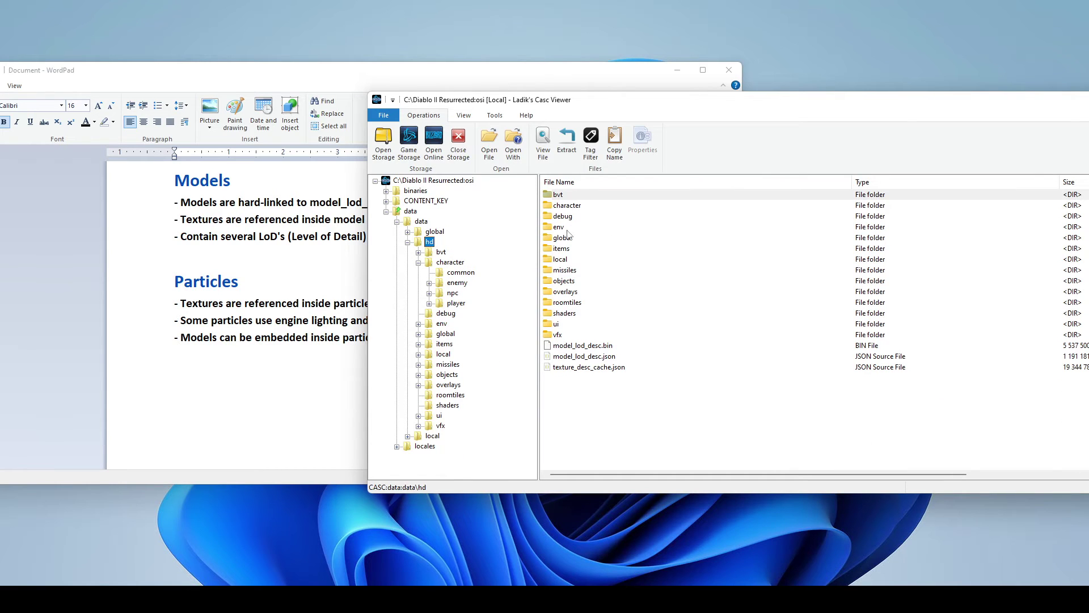
double_click(568, 228)
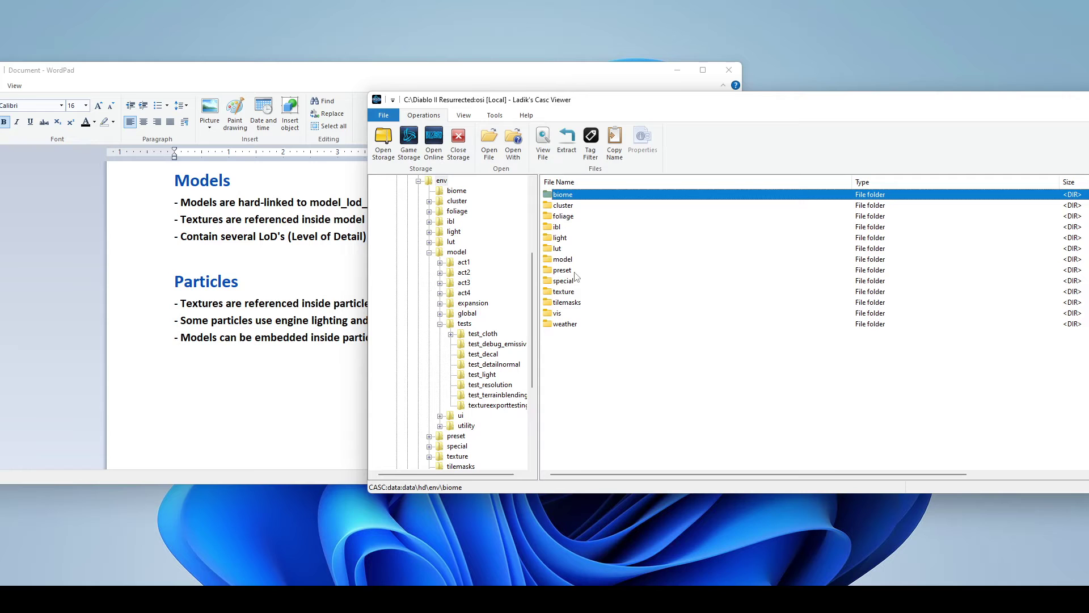
double_click(574, 260)
left_click(577, 261)
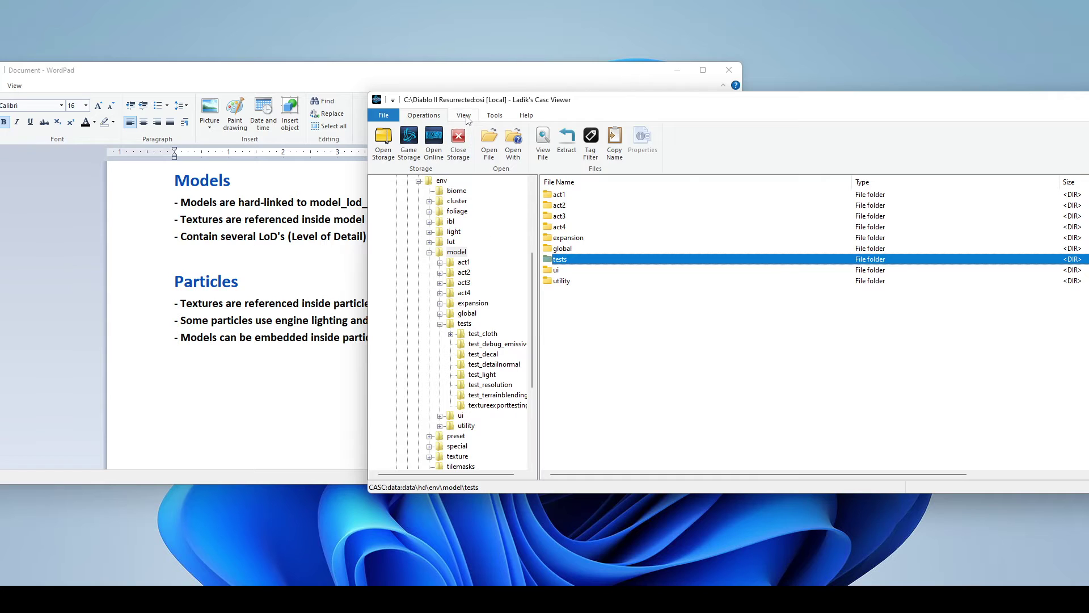
left_click_drag(470, 106, 628, 105)
double_click(739, 259)
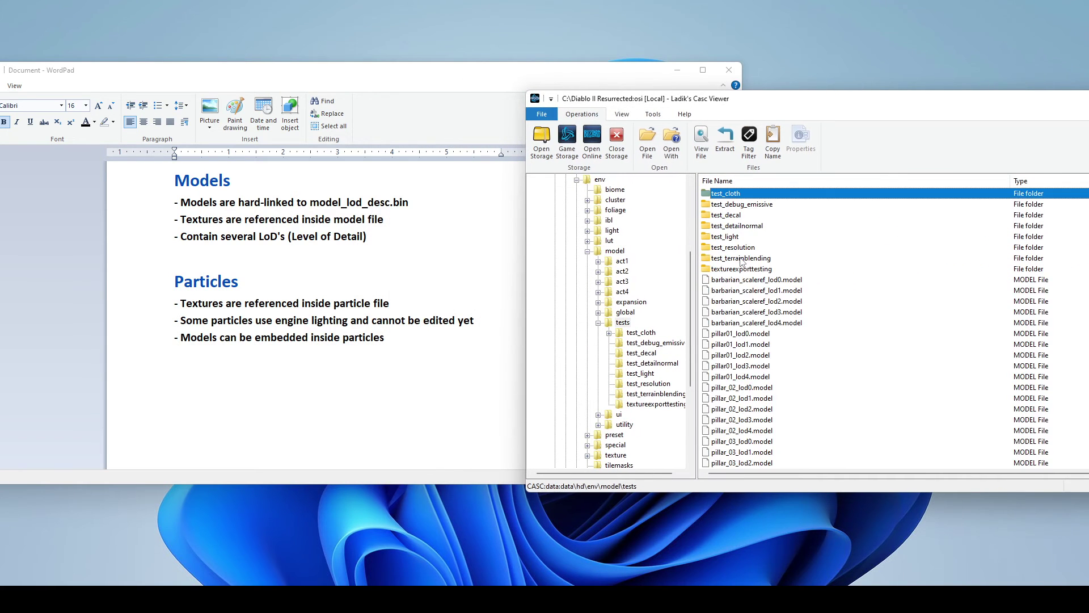
- Select the test_debug_emissive folder and expand then collapse the test_cloth folder
scroll(795, 352, "down", 10)
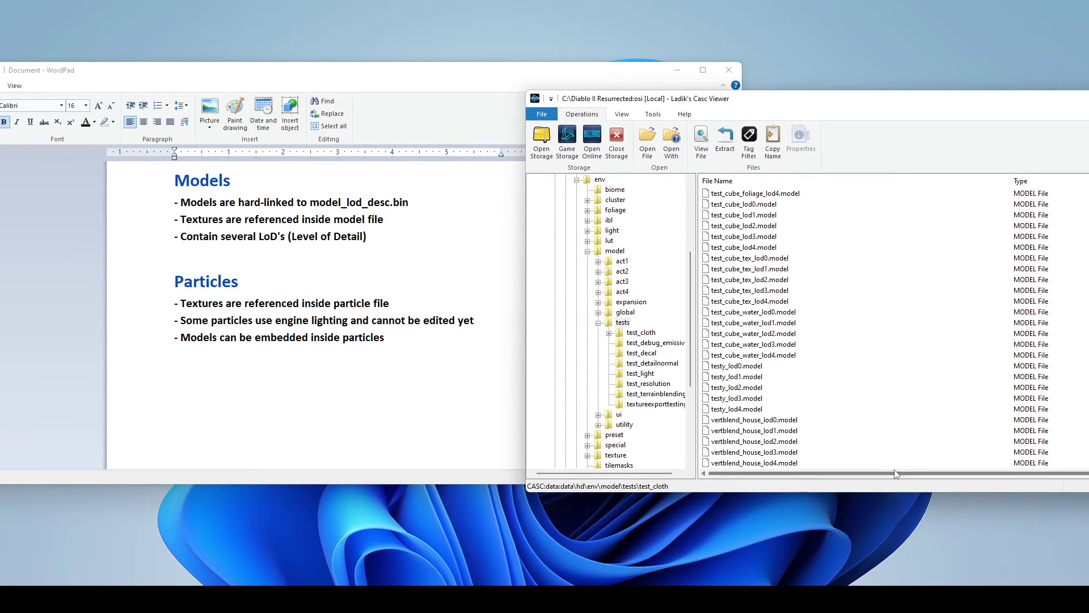
scroll(834, 397, "up", 10)
scroll(866, 405, "down", 10)
scroll(863, 404, "down", 1)
scroll(859, 397, "up", 10)
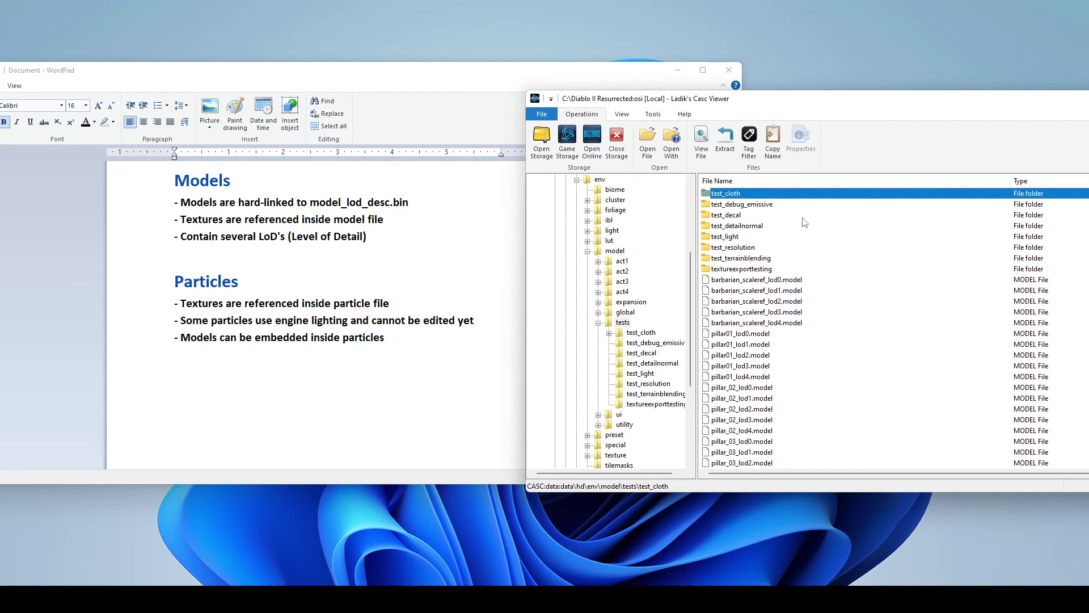
left_click(778, 205)
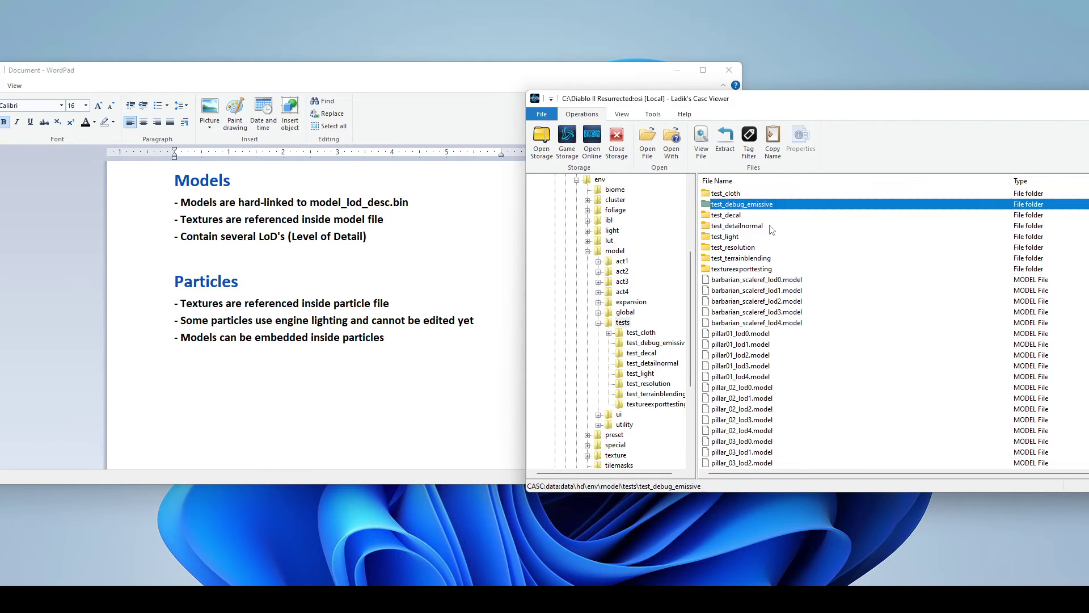
left_click(609, 333)
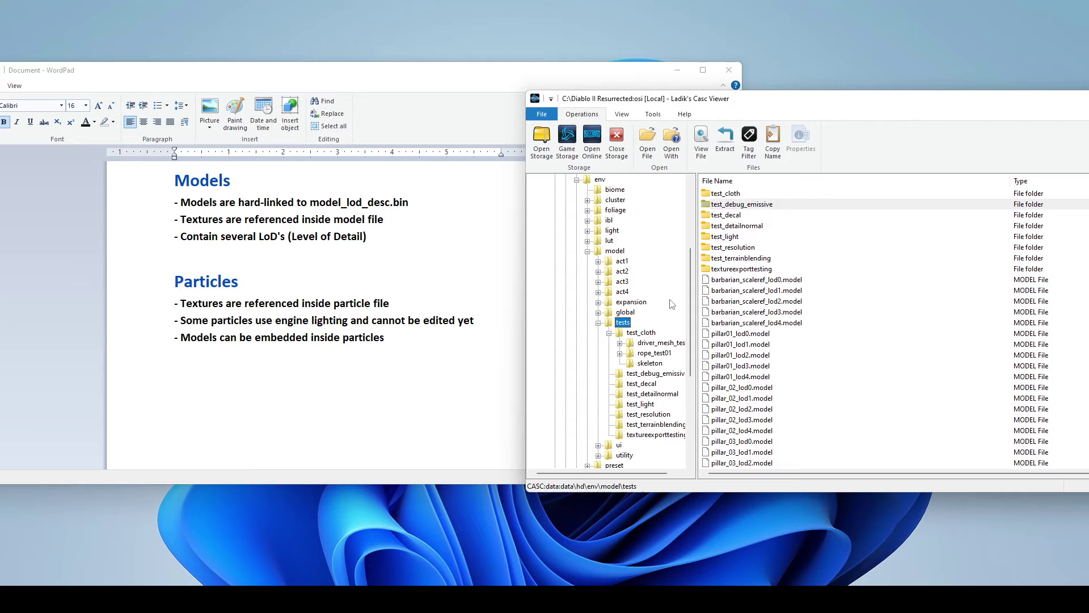
left_click(610, 334)
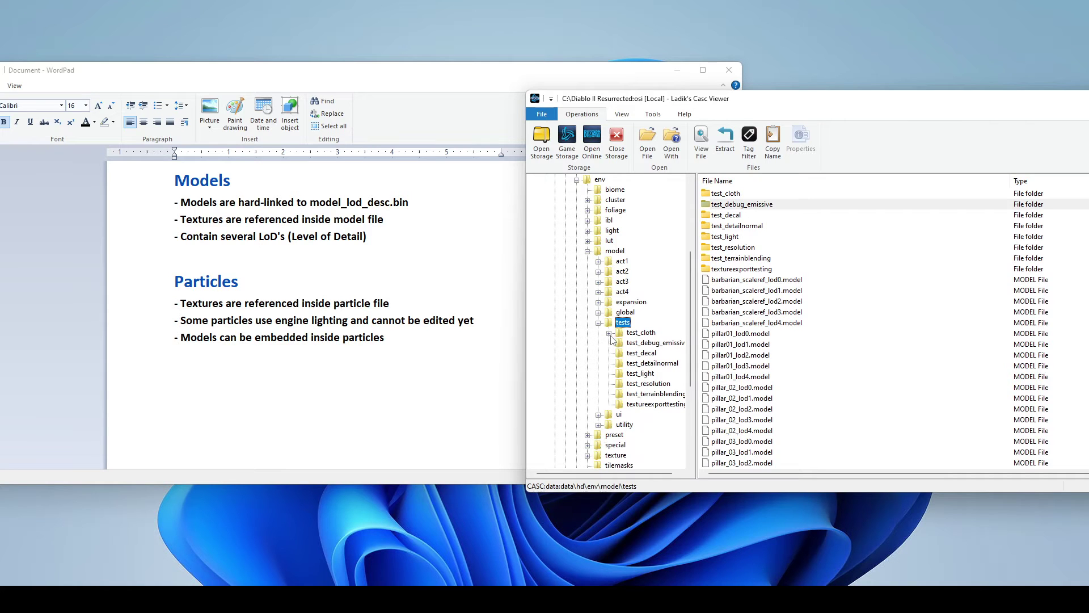
- Select the pillar01_lod0 and pillar01_lod3 model files in the list
left_click(809, 334)
scroll(808, 334, "down", 8)
scroll(799, 373, "up", 8)
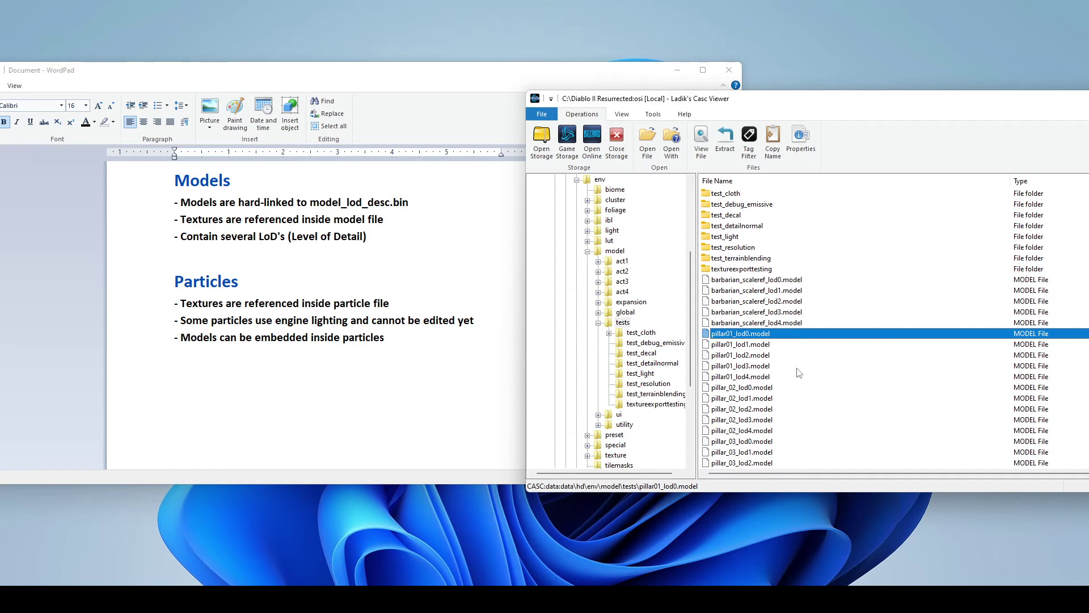
left_click(798, 369)
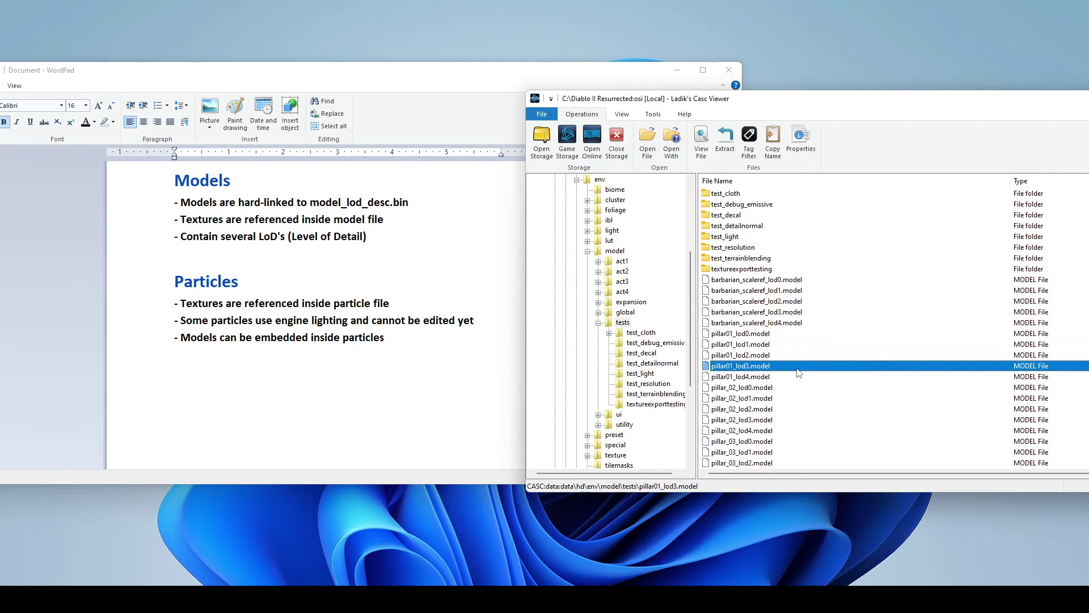
scroll(798, 370, "down", 5)
scroll(798, 371, "up", 5)
- Highlight model_lod_desc.bin in the notes, then select barbarian_scaleref_lod0.model in CASC Viewer
left_click(442, 248)
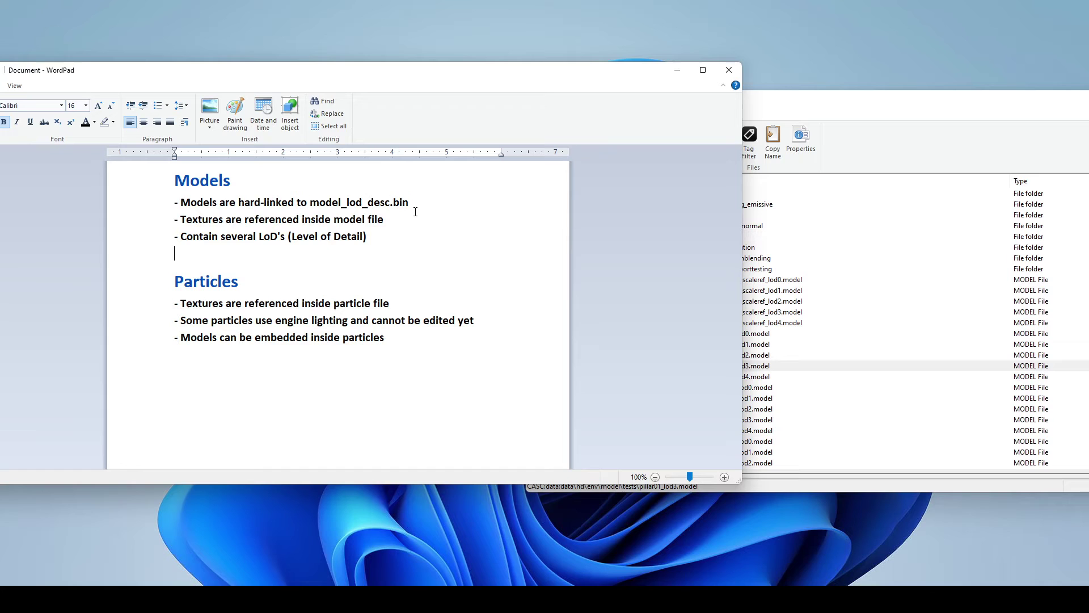
left_click_drag(413, 202, 336, 196)
left_click(821, 280)
scroll(787, 375, "down", 5)
scroll(788, 376, "up", 5)
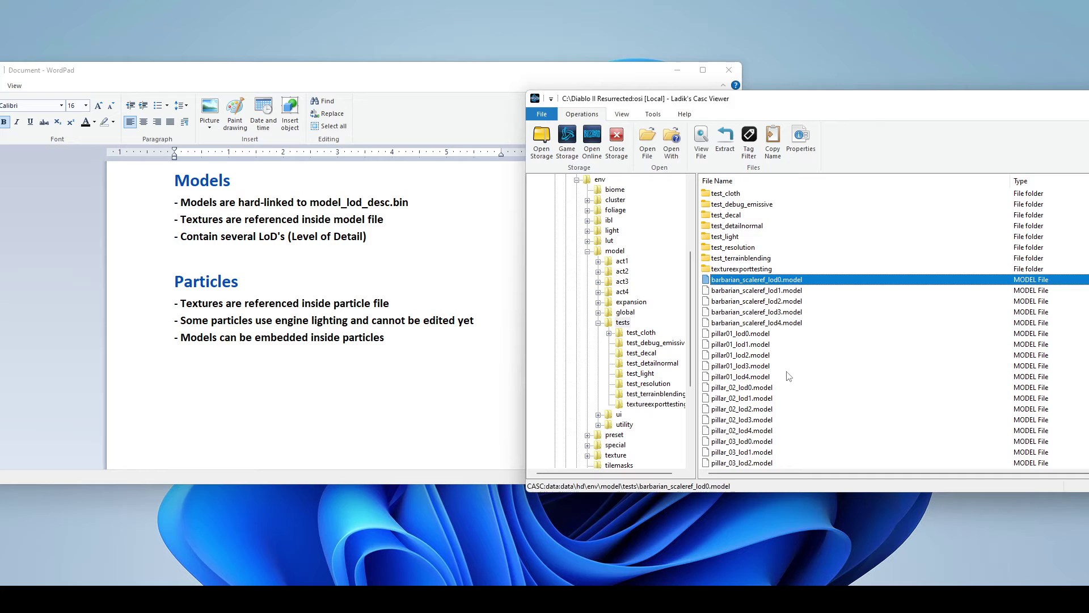
- Select the testy_lod0 and test_cube_02_lod4 model files in the tests folder
left_click(415, 214)
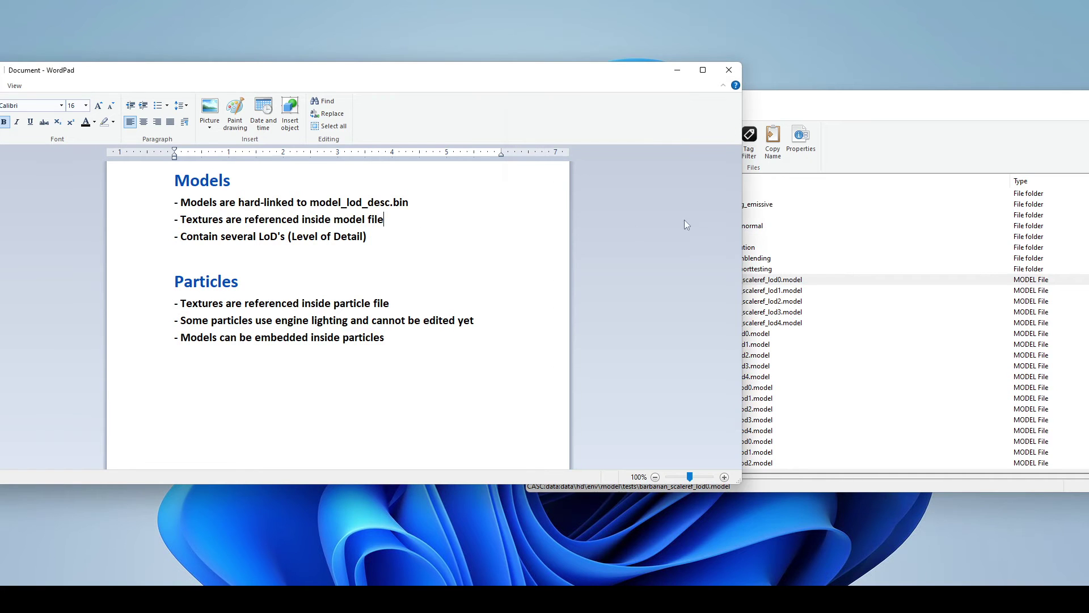
left_click(823, 113)
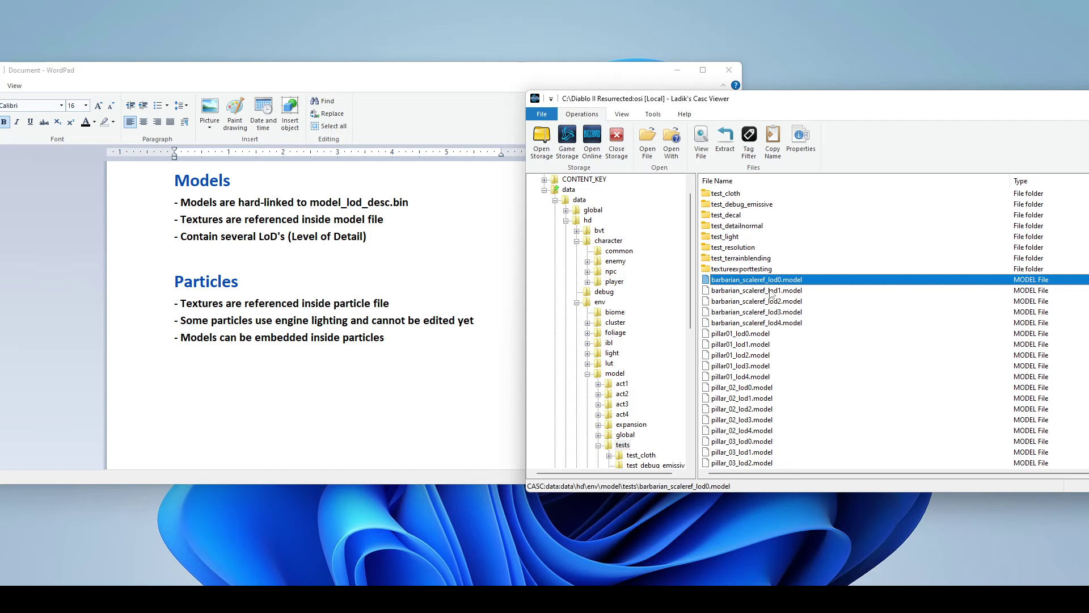
scroll(794, 377, "down", 10)
left_click(760, 368)
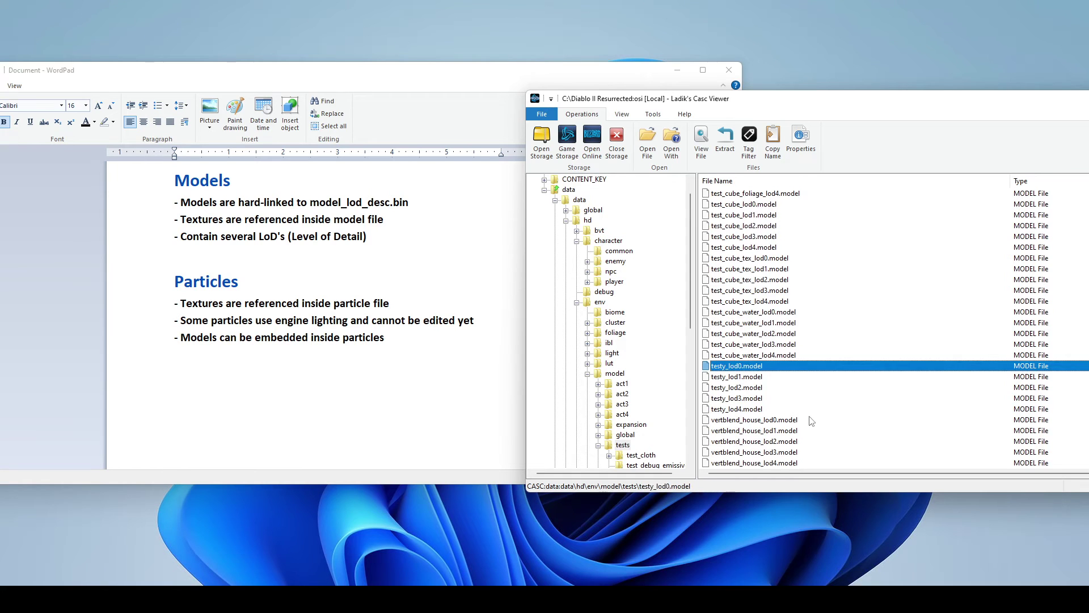
scroll(797, 378, "up", 6)
left_click(788, 335)
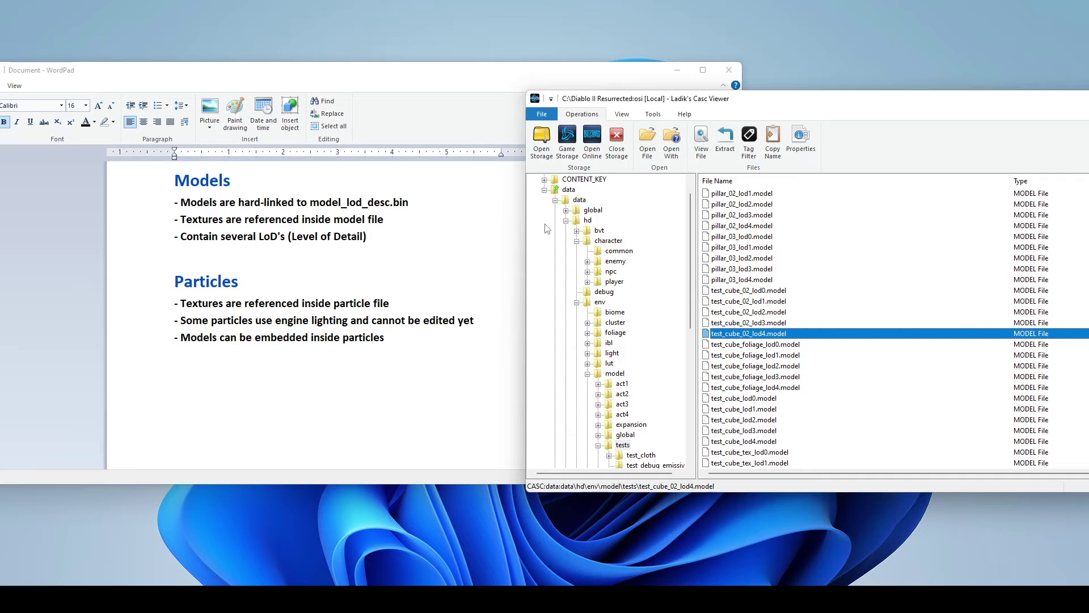
- Highlight model_lod_desc.bin again, scroll the tests file list, and bring the notes forward
left_click(421, 207)
left_click_drag(421, 206, 309, 203)
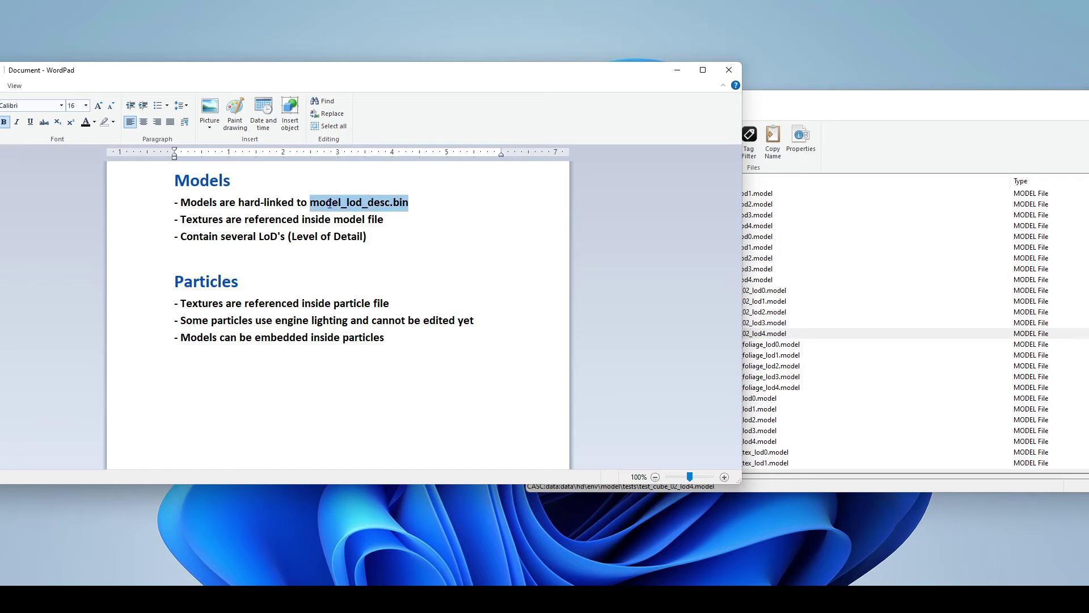
left_click(823, 119)
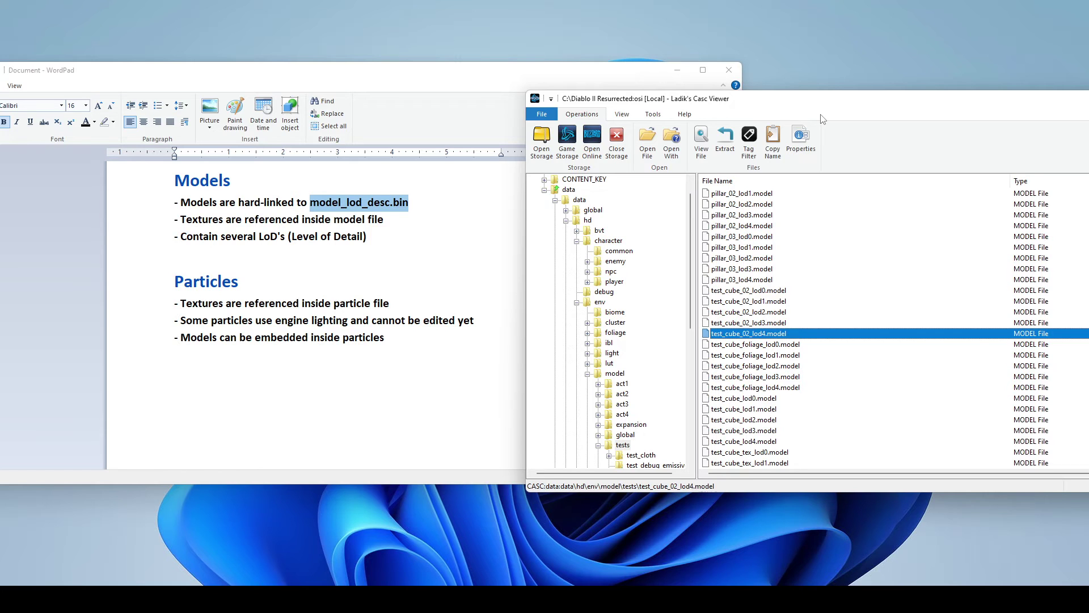
scroll(819, 391, "down", 6)
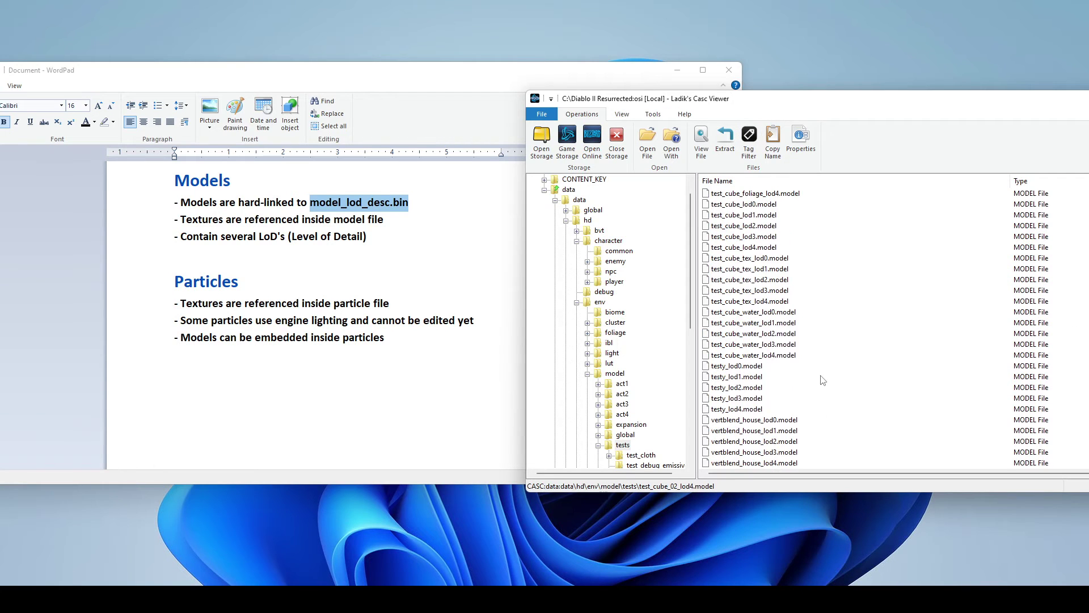
scroll(823, 381, "up", 6)
scroll(822, 380, "down", 4)
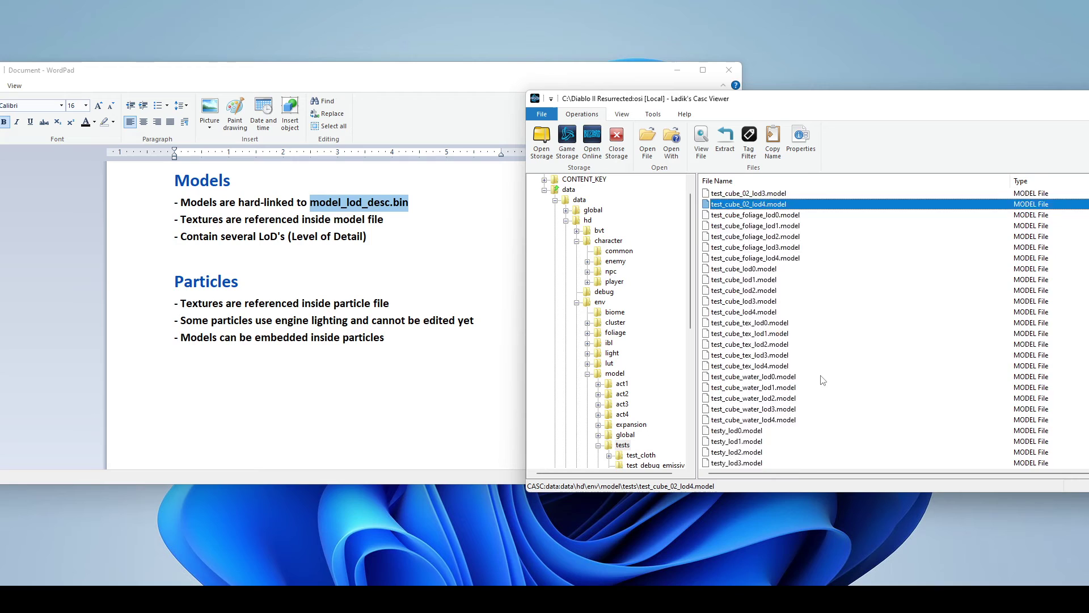
scroll(823, 381, "up", 5)
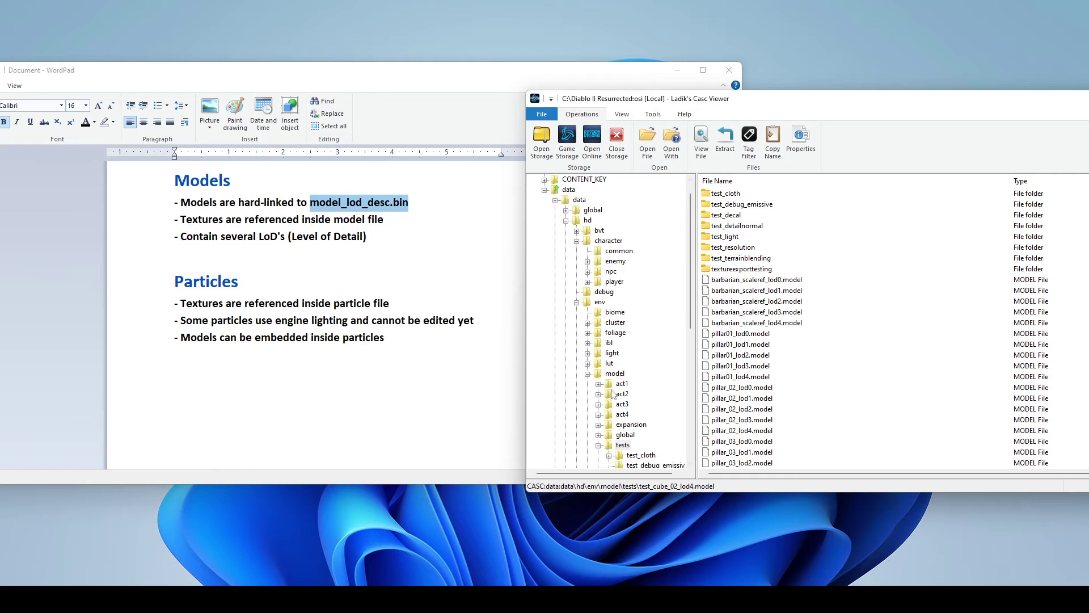
scroll(757, 318, "down", 3)
scroll(756, 319, "up", 3)
left_click_drag(757, 110, 816, 119)
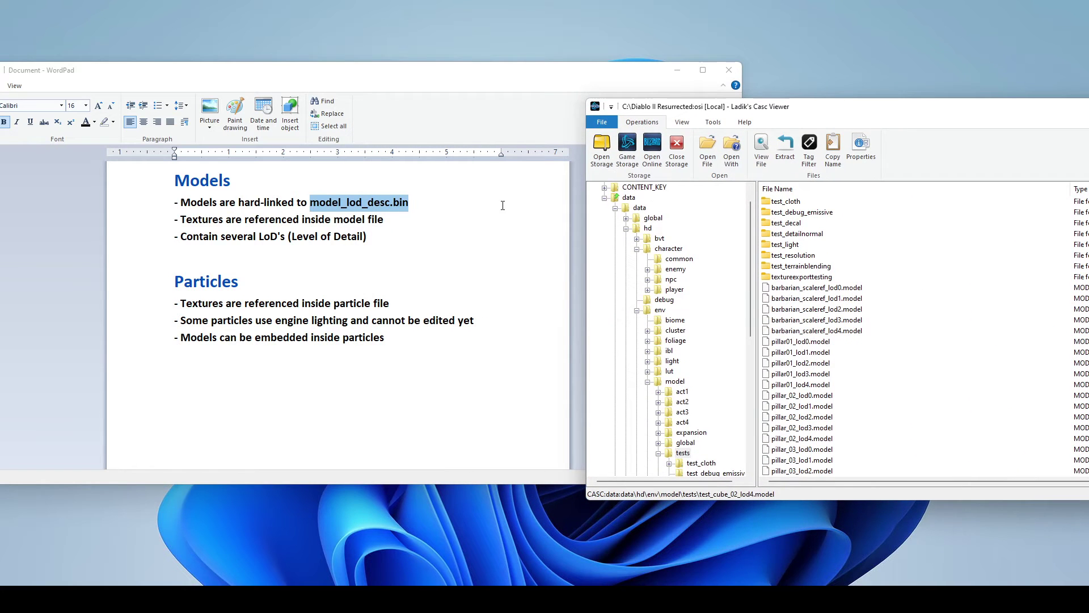
left_click(503, 206)
- Move the CASC Viewer window up and left, then minimize it
left_click(854, 117)
key("alt+Tab")
left_click_drag(872, 119, 576, 102)
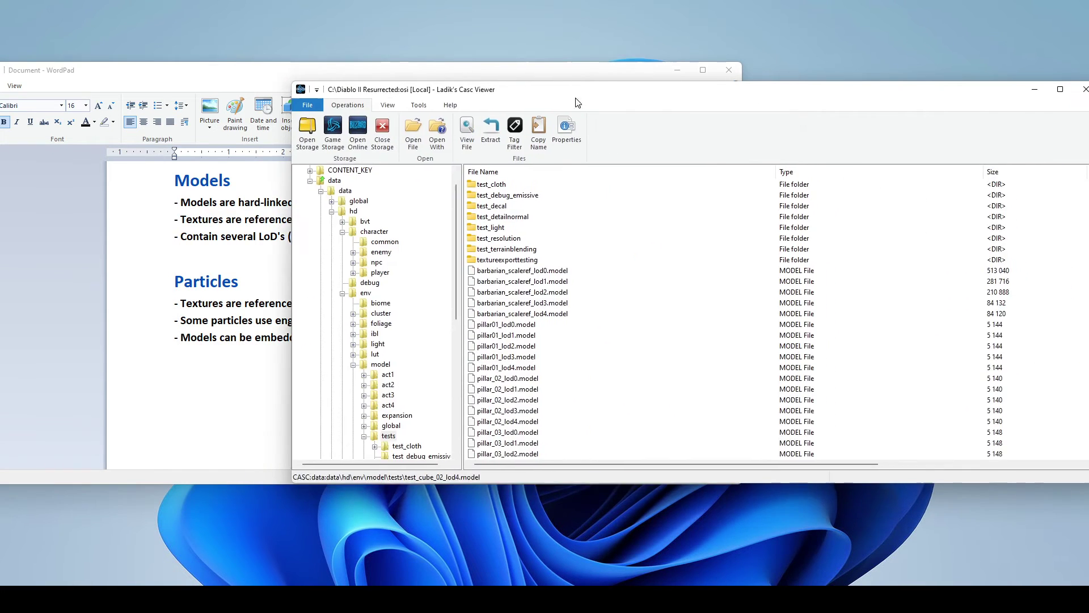
left_click(1028, 95)
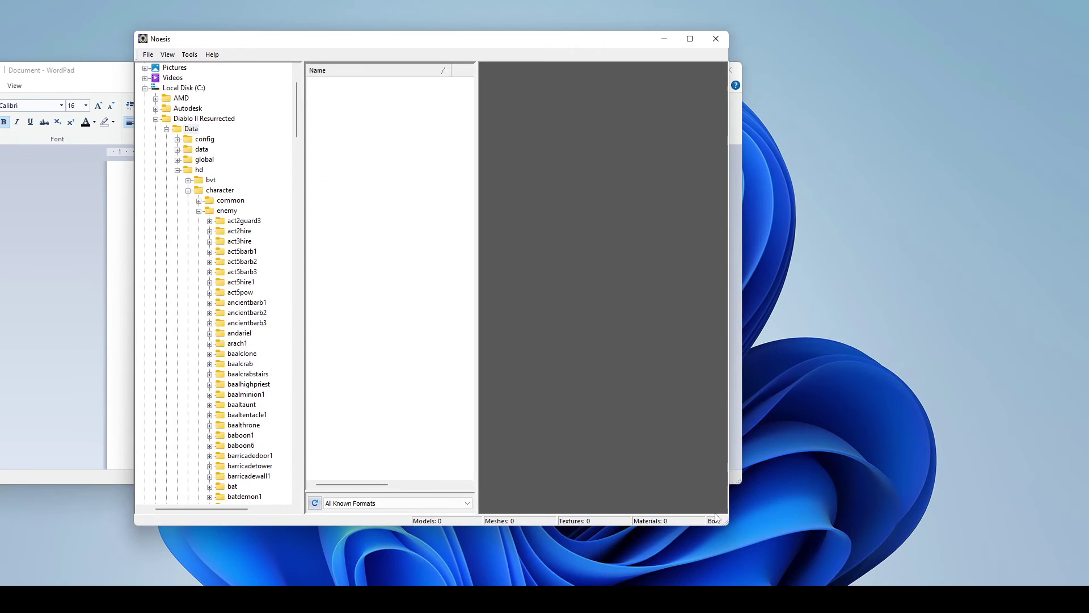
- Move Noesis beside the WordPad notes and open the hd/character/enemy/diablo folder
mouse_move(347, 45)
left_mouse_down()
mouse_move(491, 63)
mouse_move(338, 37)
left_mouse_up()
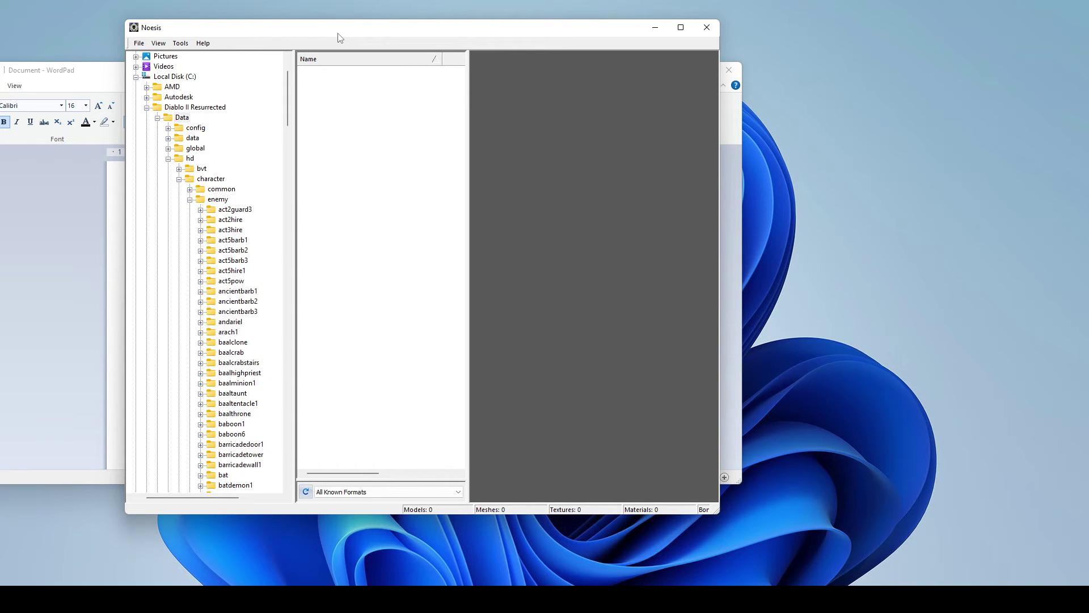
left_click_drag(338, 37, 437, 35)
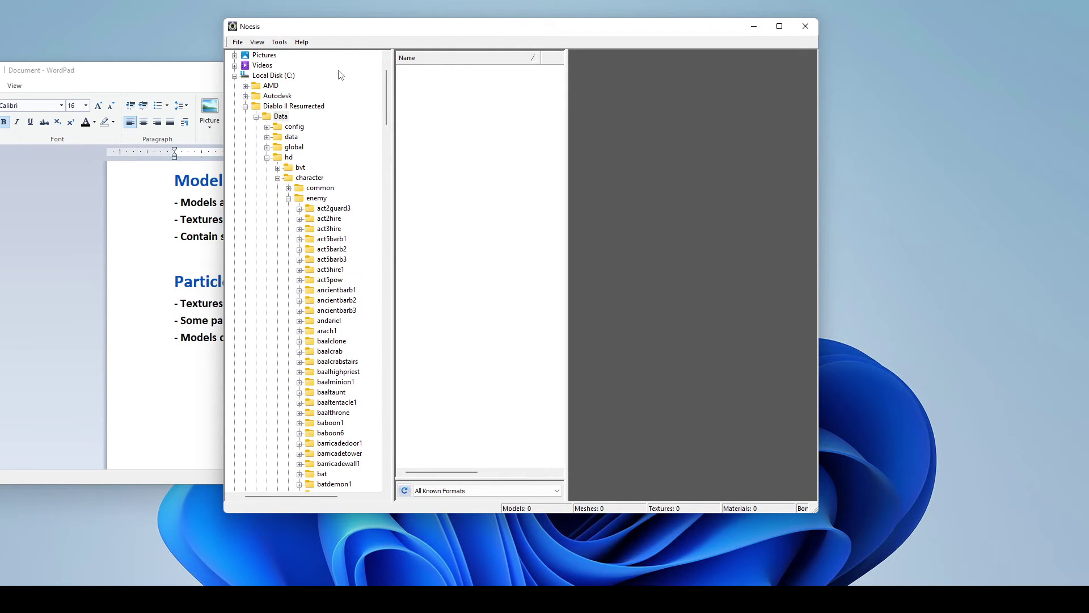
left_click_drag(336, 26, 536, 40)
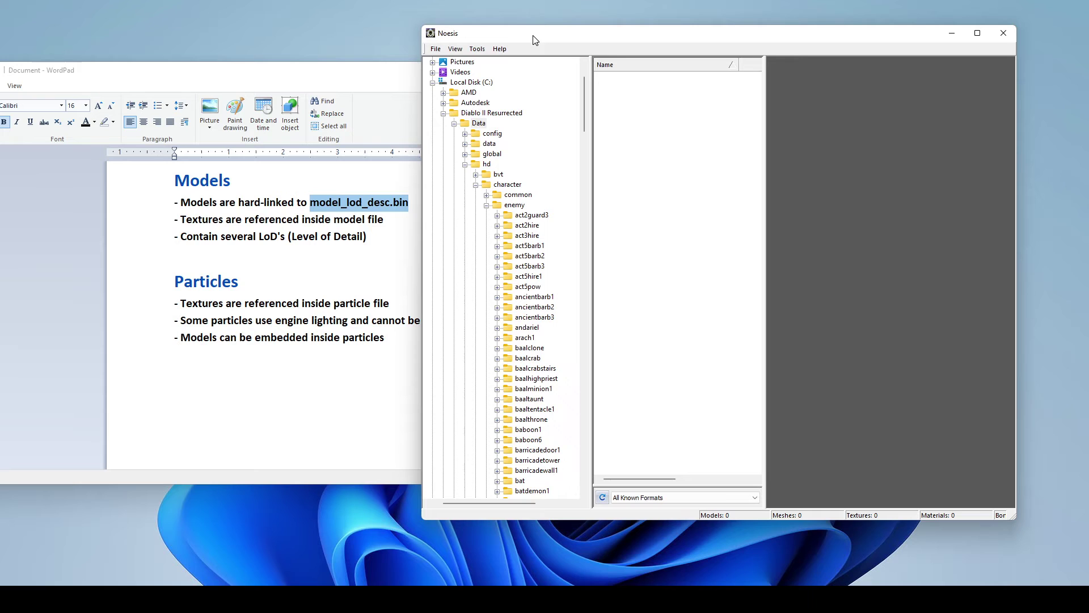
scroll(569, 296, "down", 15)
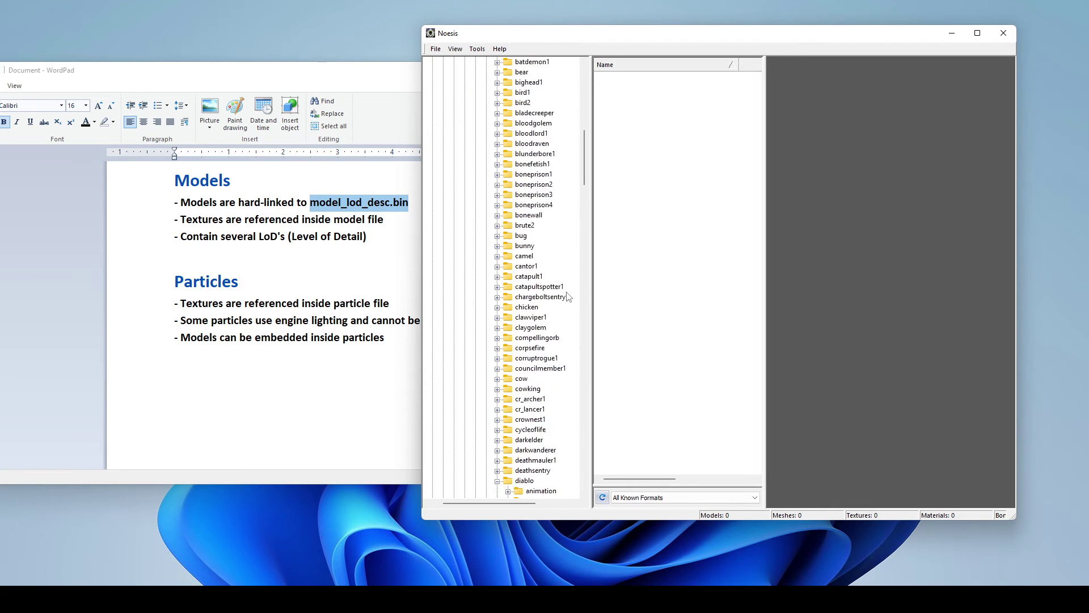
left_click(526, 328)
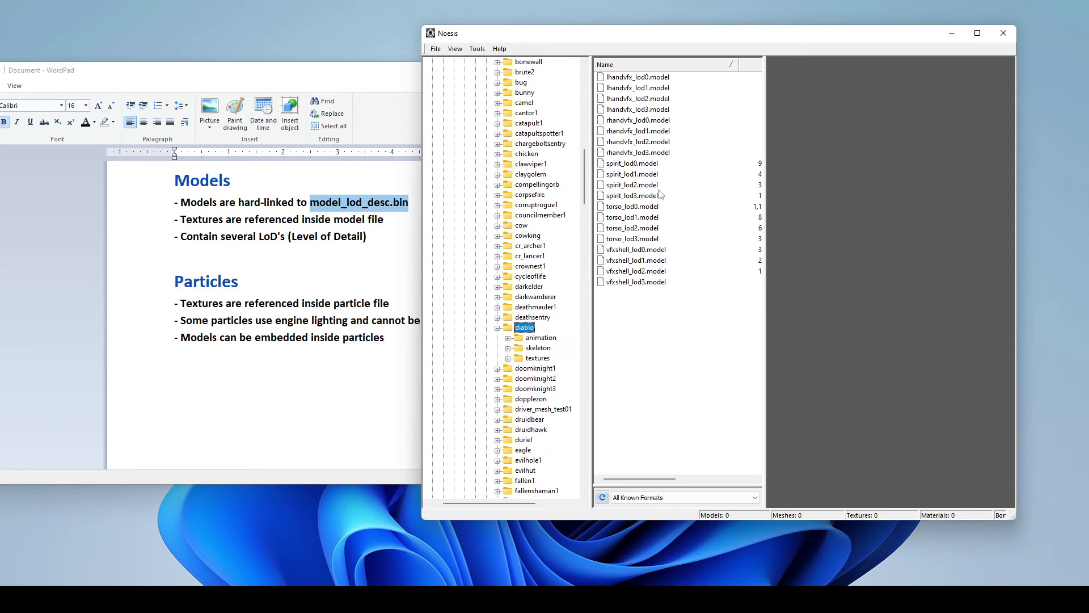
- Load torso_lod0.model, rotate and zoom it to show the horns, then list the diablo textures
left_click(639, 208)
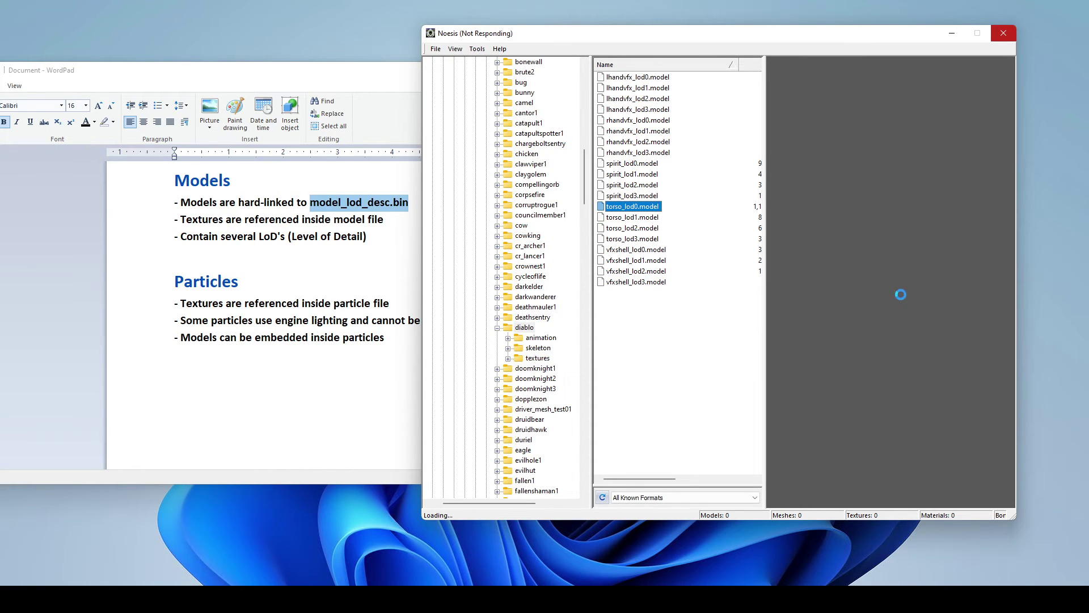
left_click_drag(862, 277, 895, 282)
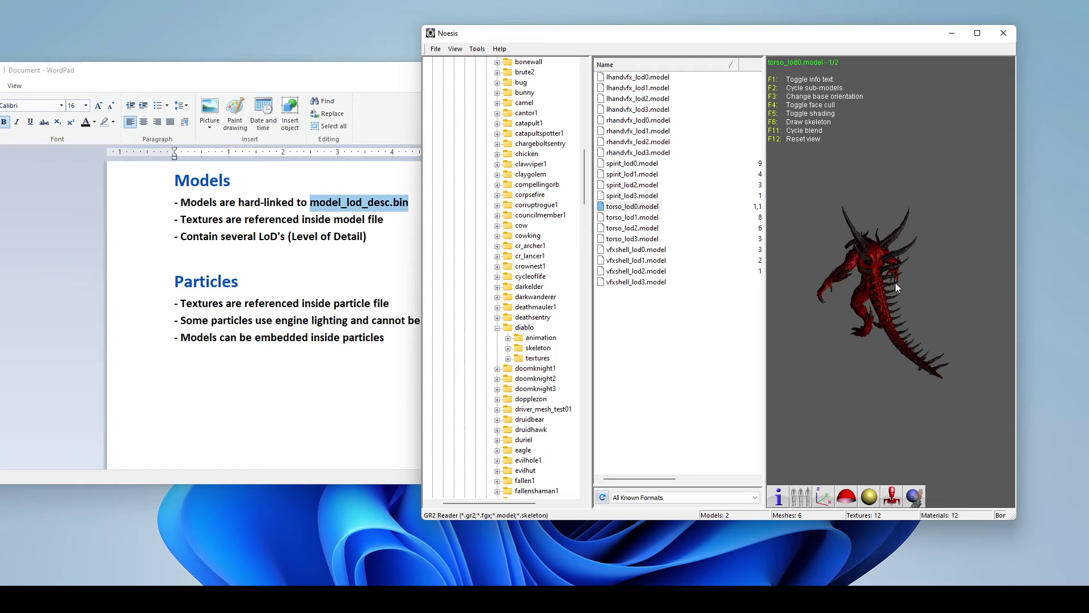
left_click_drag(817, 278, 893, 281)
scroll(893, 280, "up", 10)
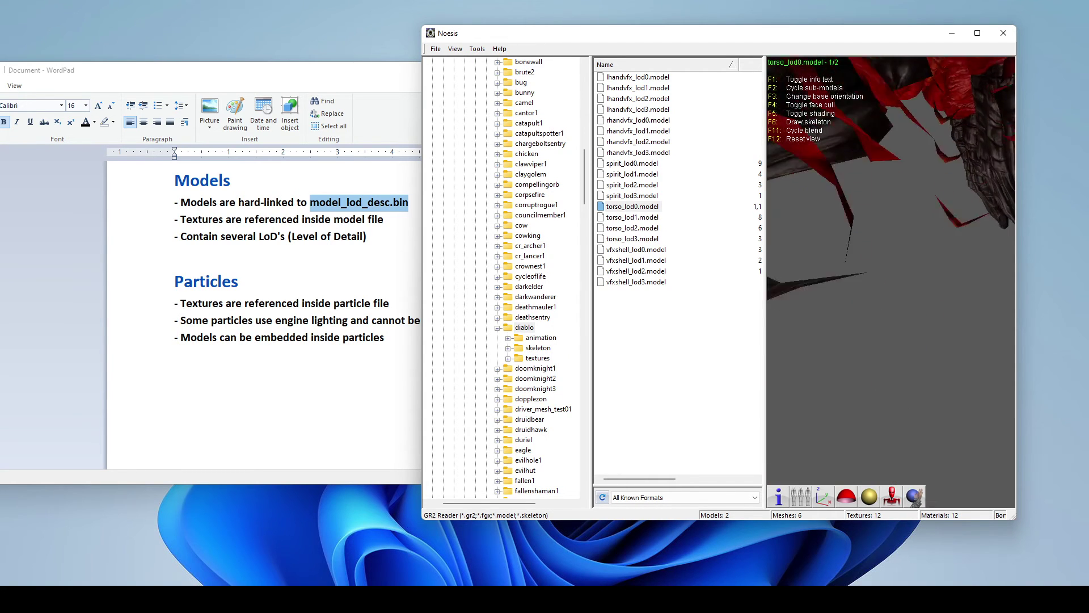
scroll(893, 280, "down", 10)
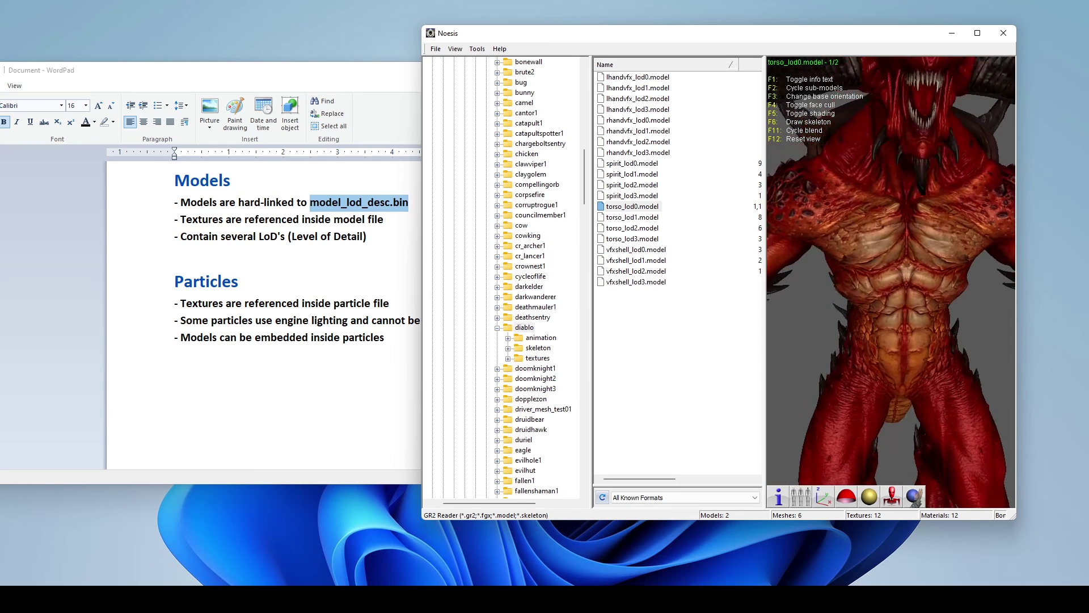
left_click_drag(893, 281, 892, 286)
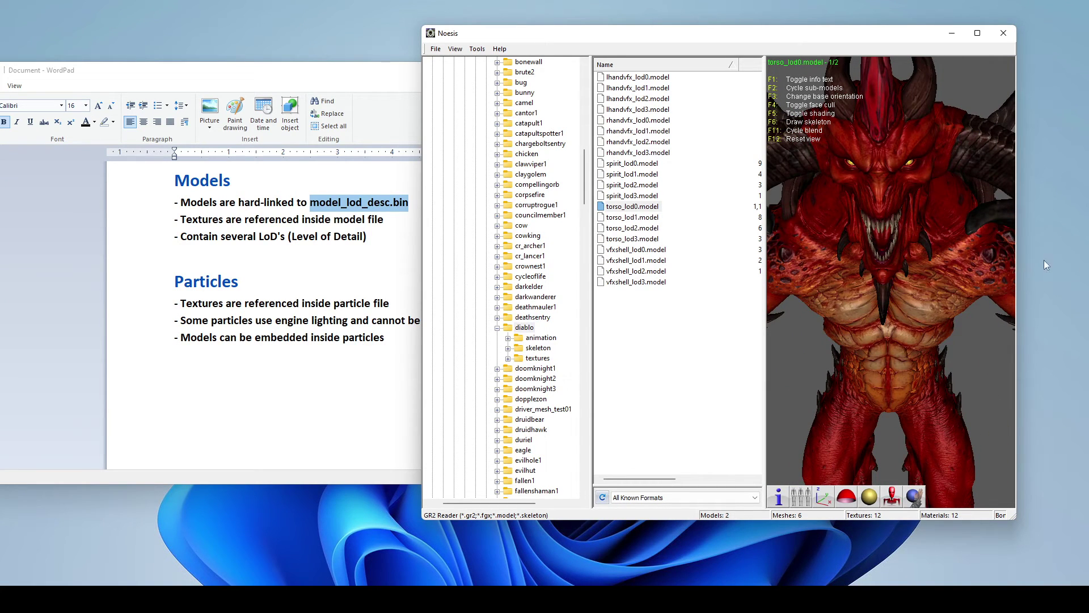
left_click(536, 359)
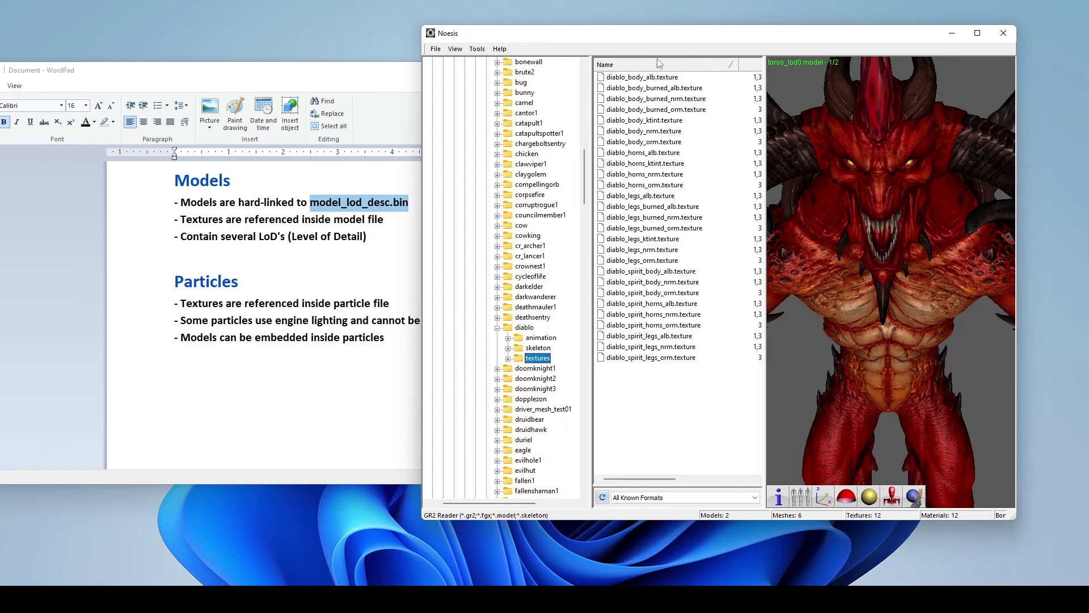
- Preview diablo_body_alb.texture in a wider Noesis window, then return to the diablo folder's models
left_click(628, 81)
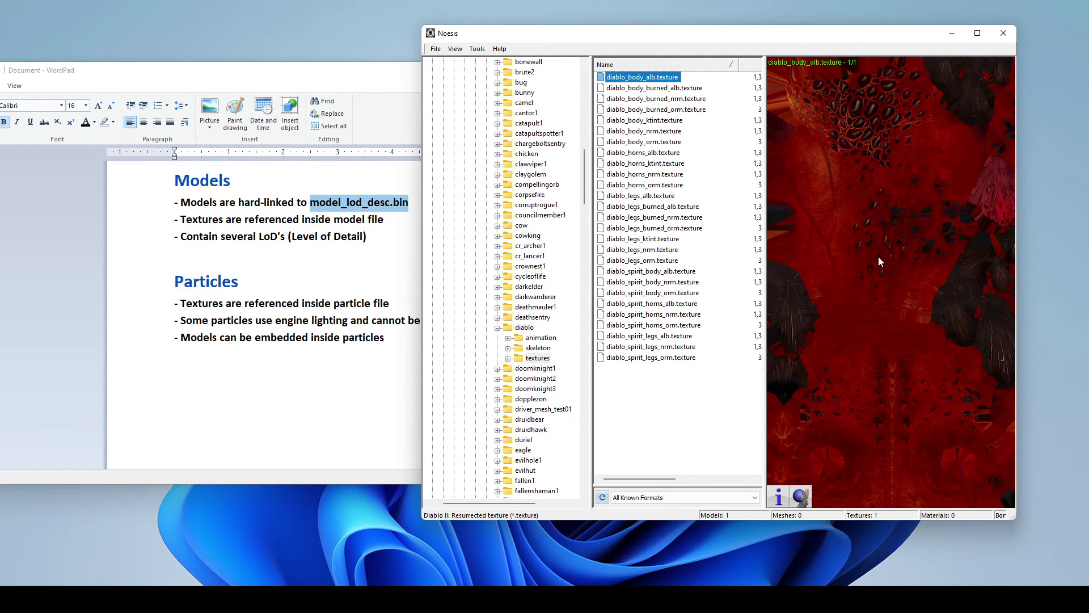
left_click_drag(747, 34, 603, 43)
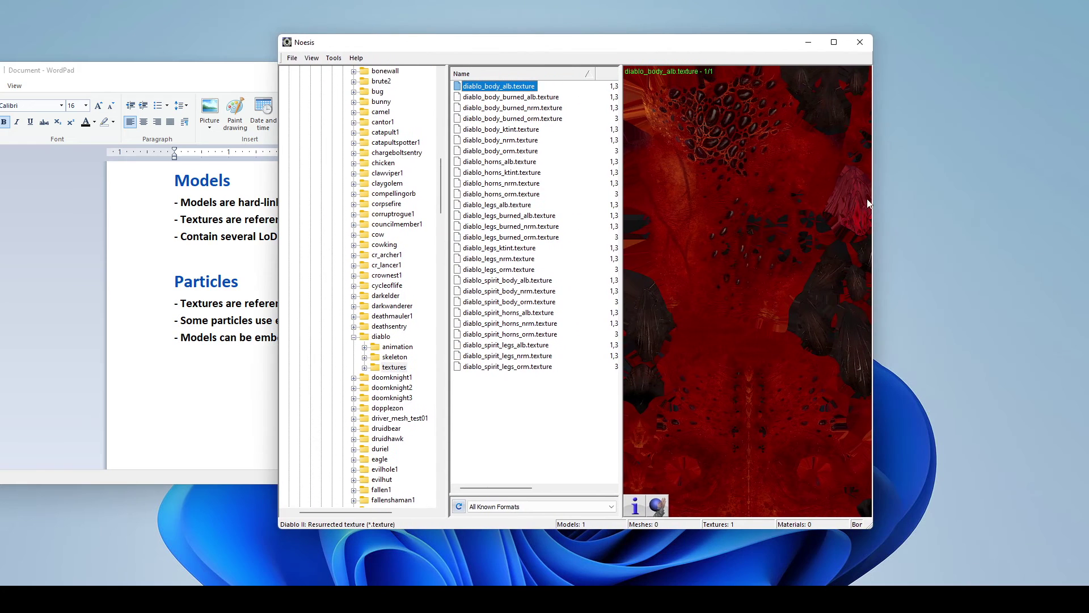
left_click_drag(873, 197, 1077, 227)
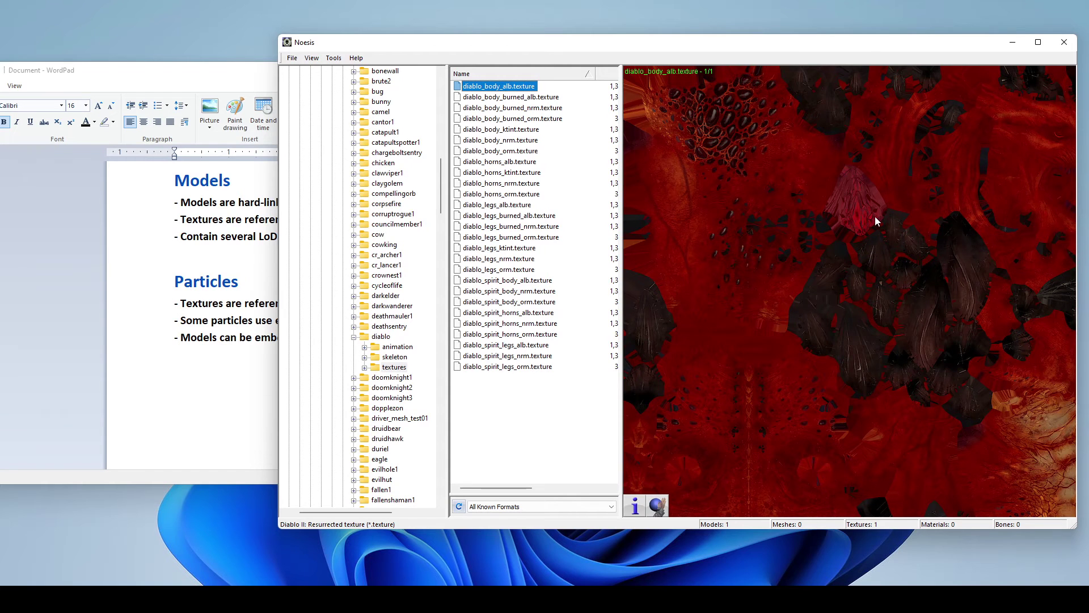
double_click(382, 338)
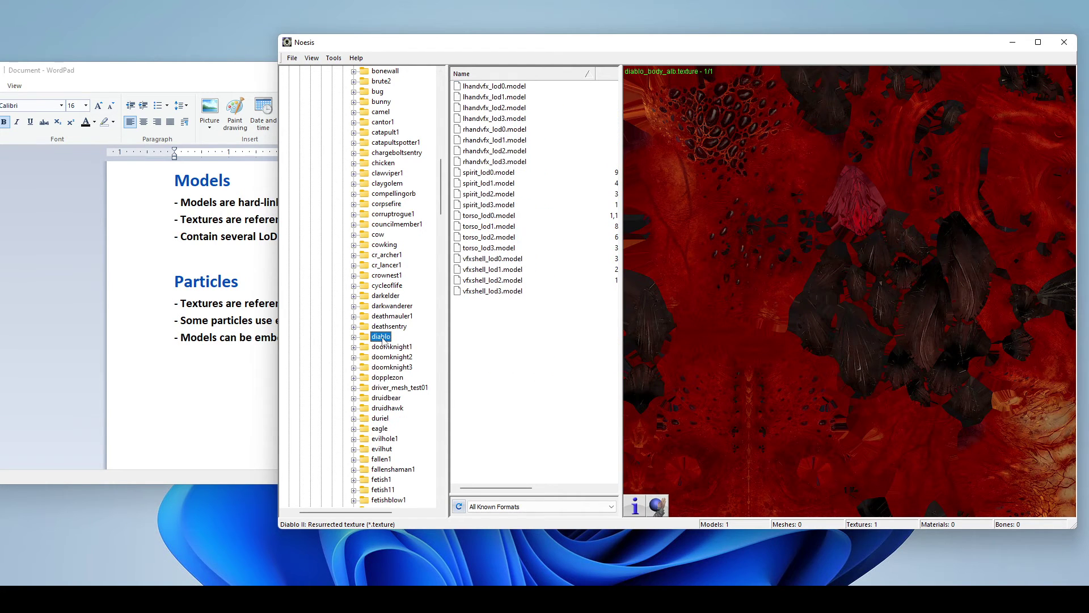
left_click(354, 337)
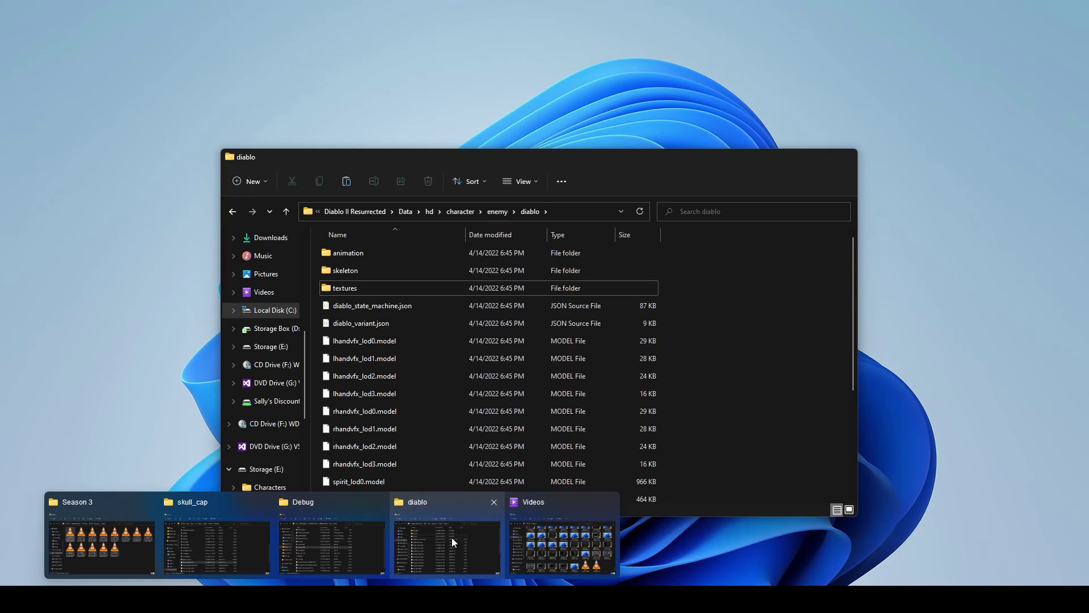
- Rename the diablo character's textures folder to textures2 in File Explorer, then return to Noesis
left_click(452, 536)
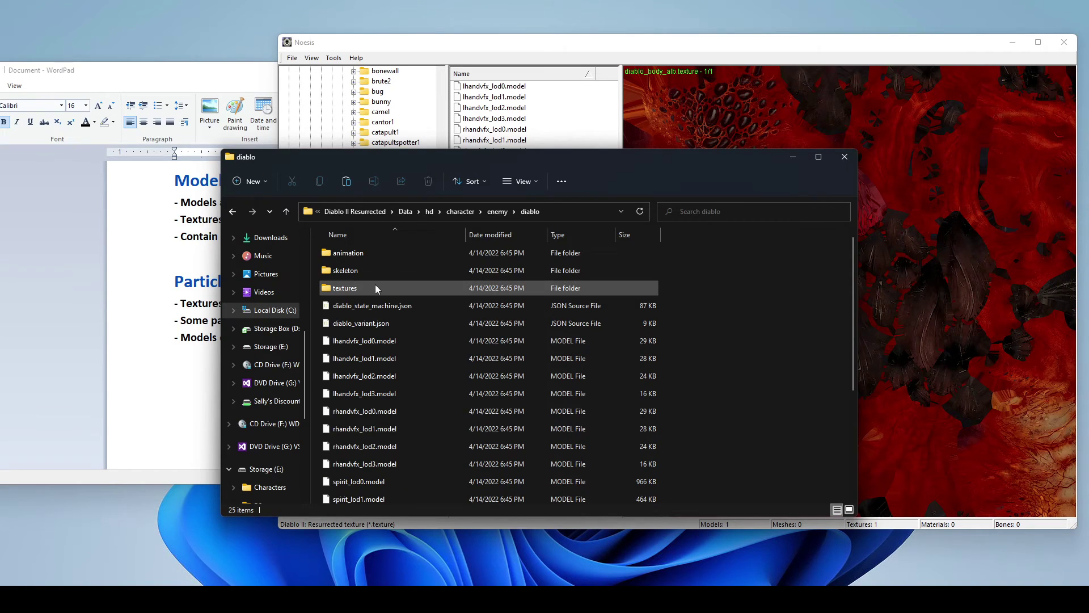
right_click(375, 286)
left_click(430, 560)
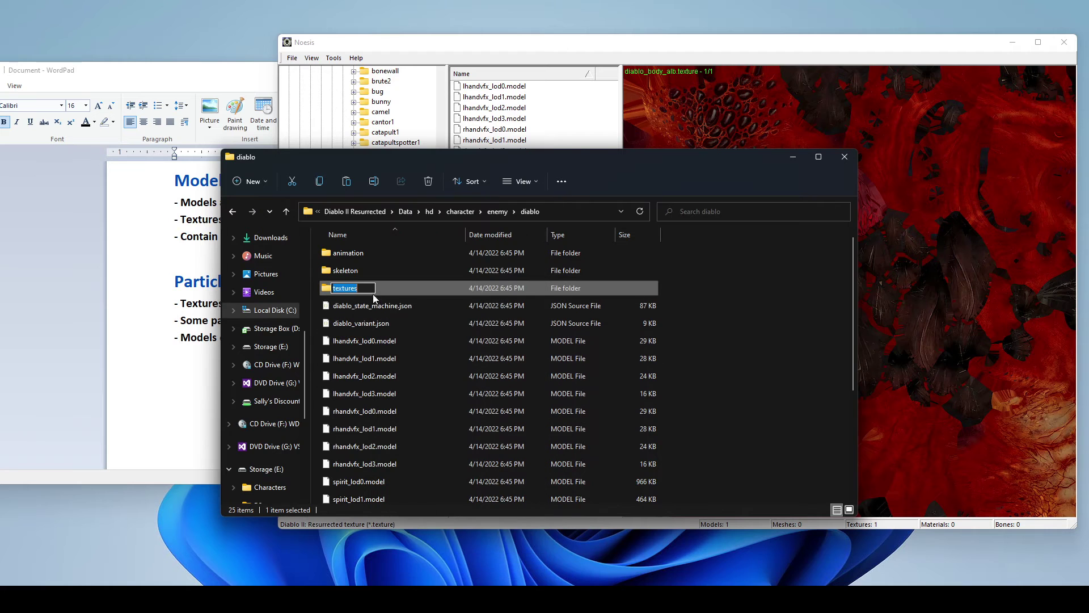
left_click(372, 292)
type("2")
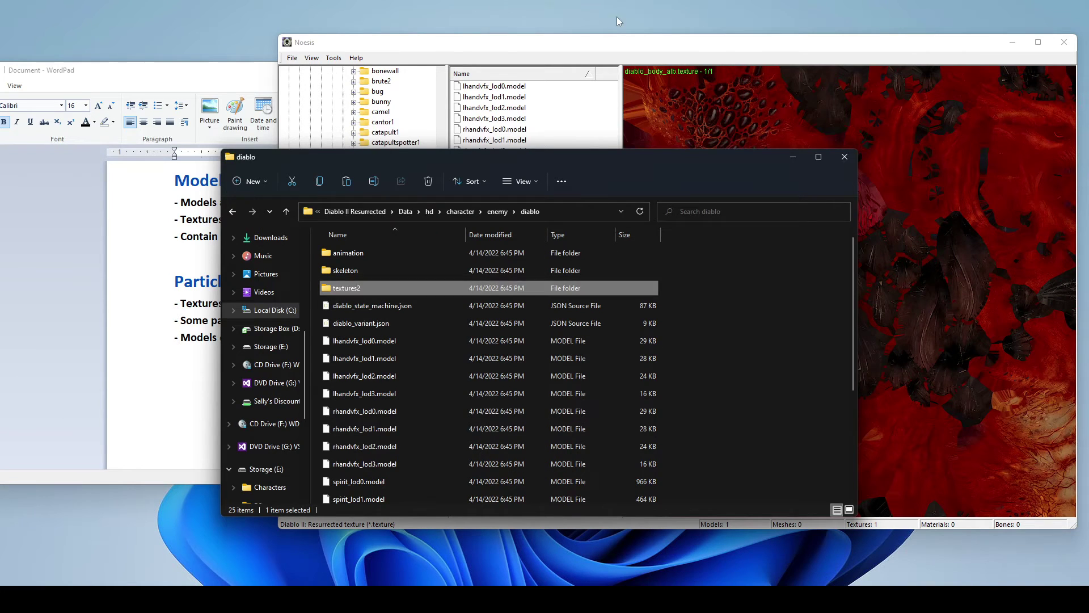
left_click(514, 43)
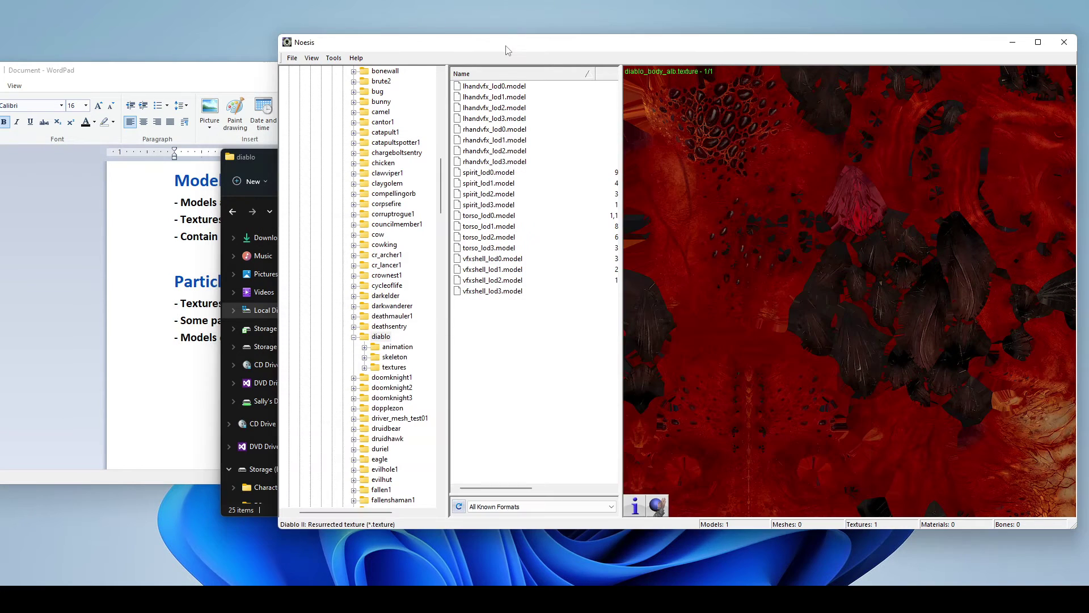
- Preview the untextured grey torso_lod0.model and refresh the diablo folder so textures2 appears
left_click(380, 337)
double_click(380, 337)
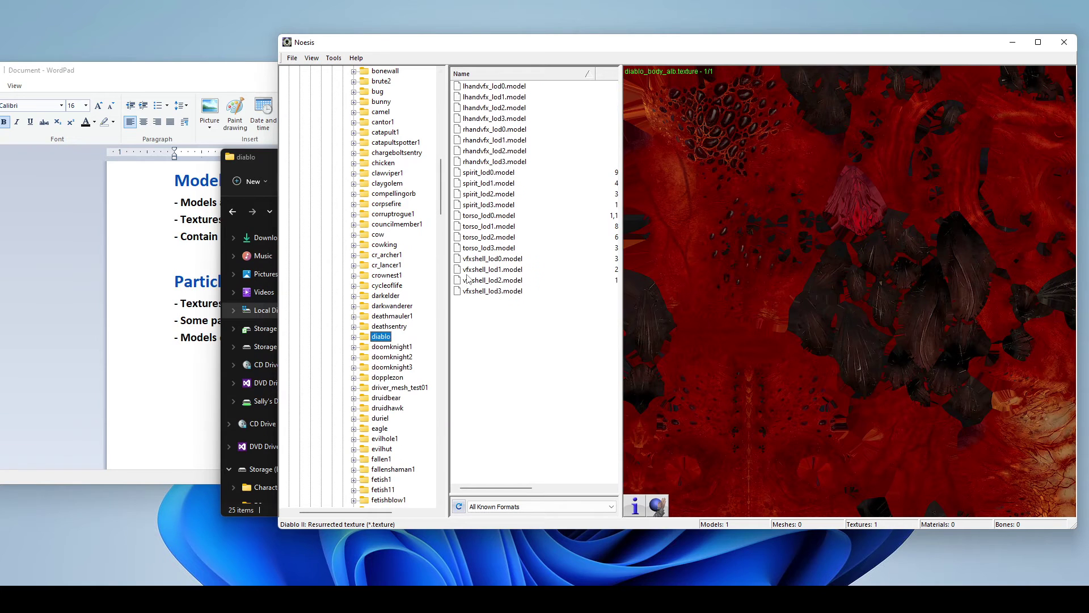
left_click(485, 217)
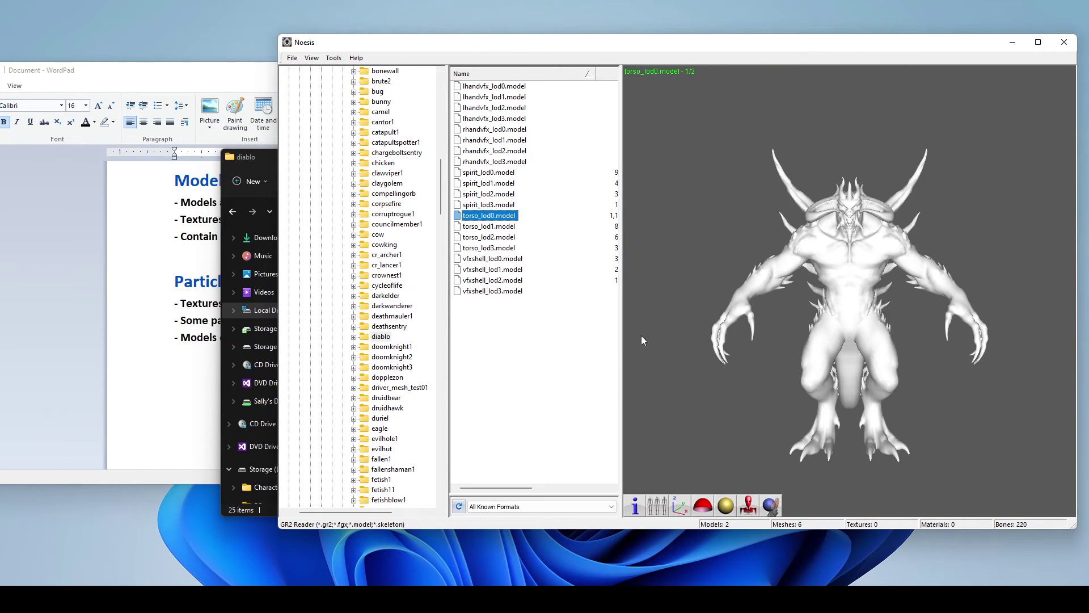
left_click_drag(693, 306, 766, 309)
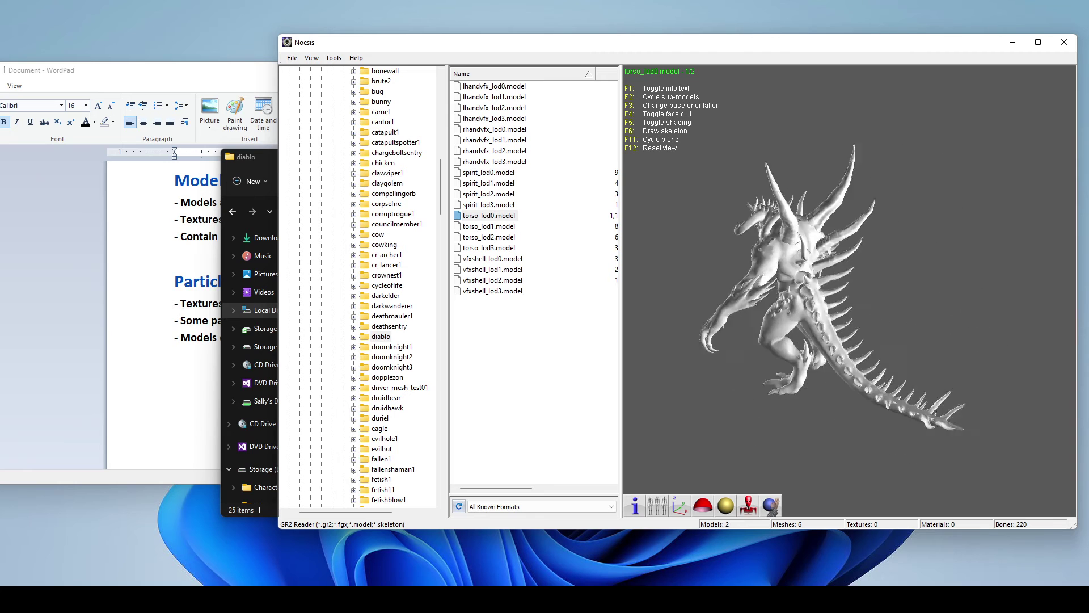
key("F12")
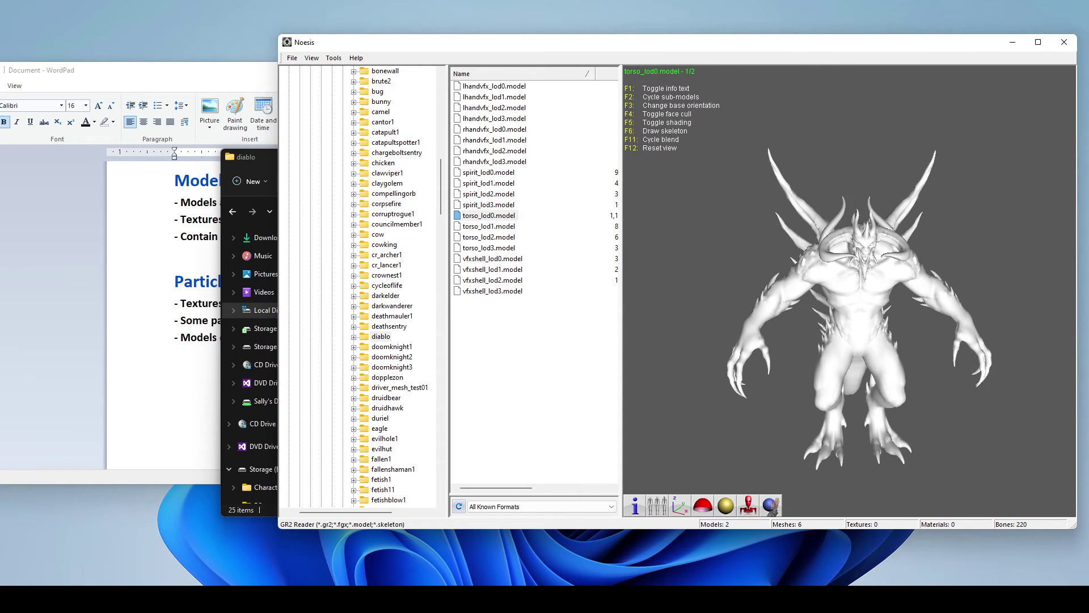
left_click(353, 337)
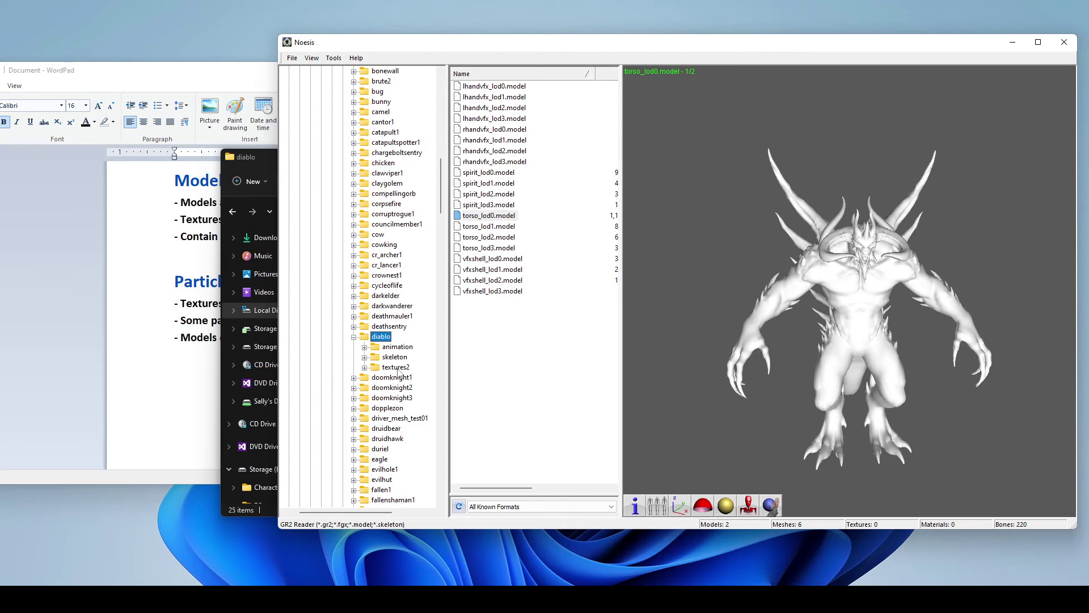
- Duplicate torso_lod0.model and rename the copy to torso_lod0.gr2, accepting the extension change
left_click(260, 160)
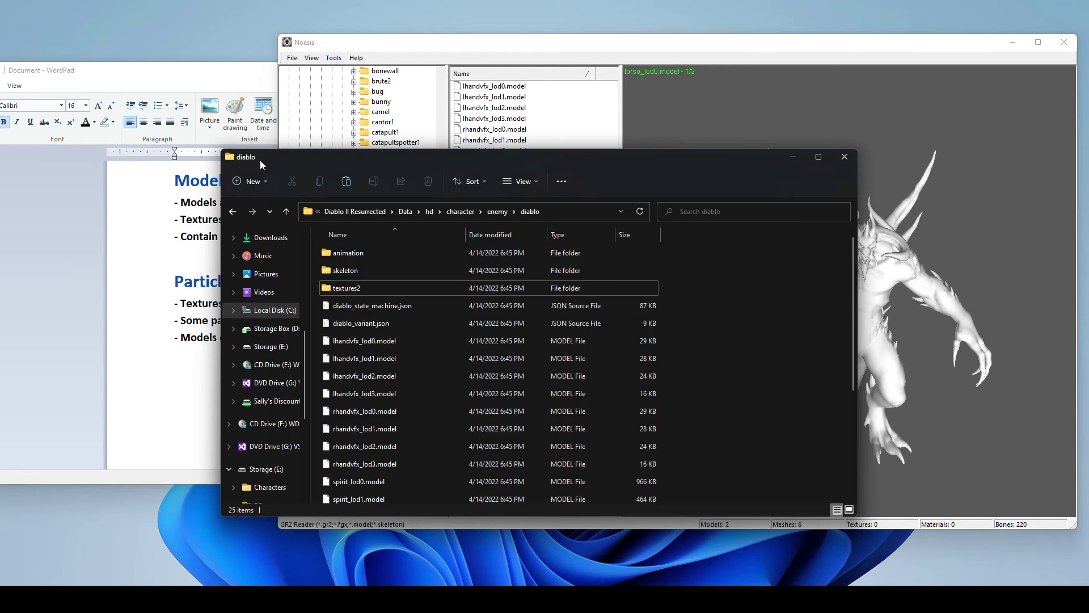
scroll(406, 444, "down", 2)
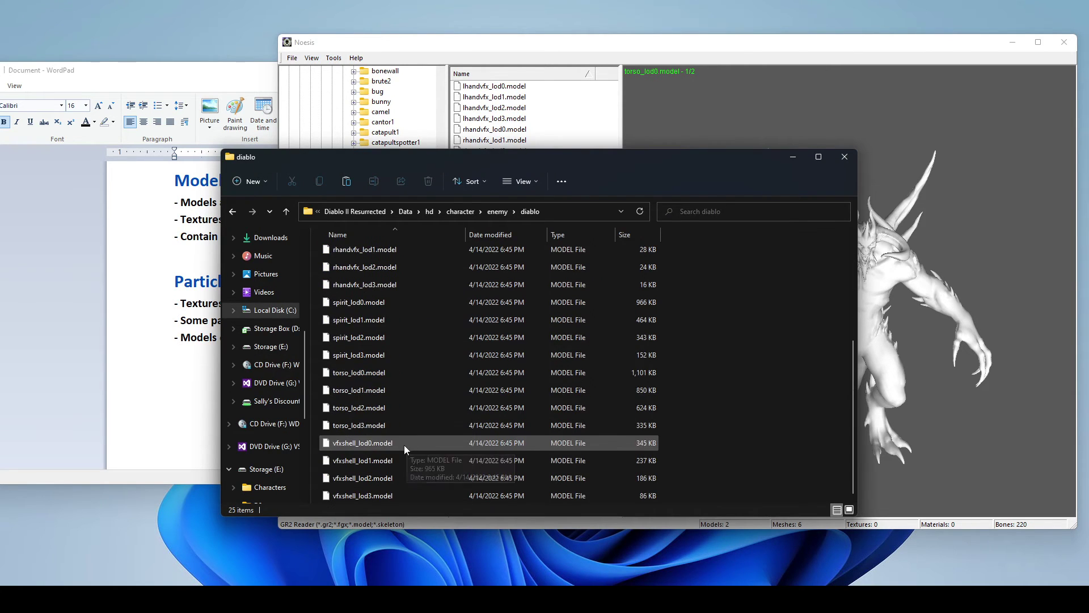
left_click(378, 372)
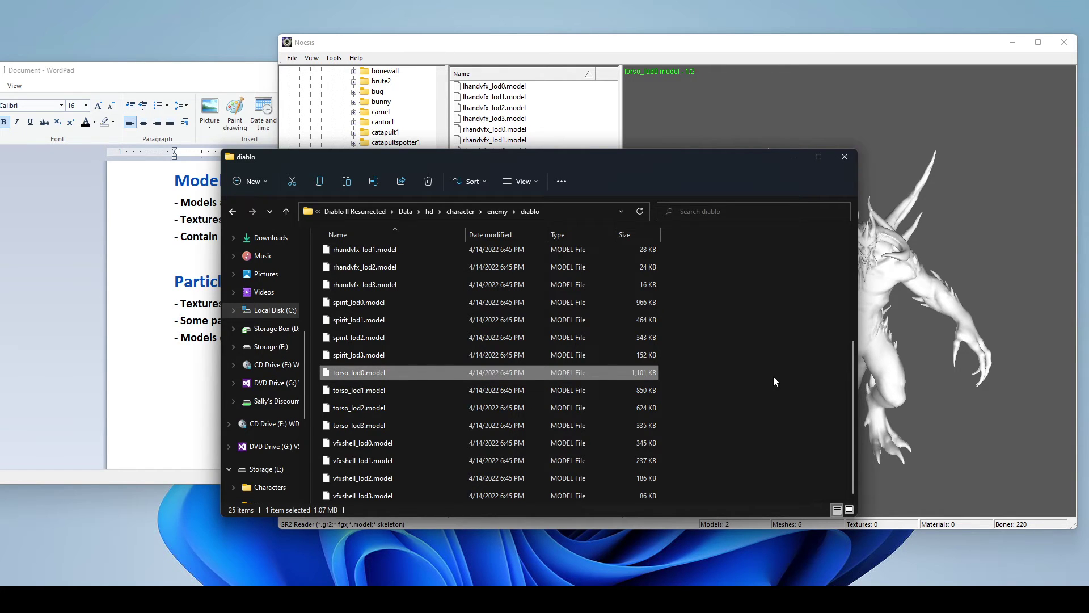
key("ctrl+v")
right_click(426, 370)
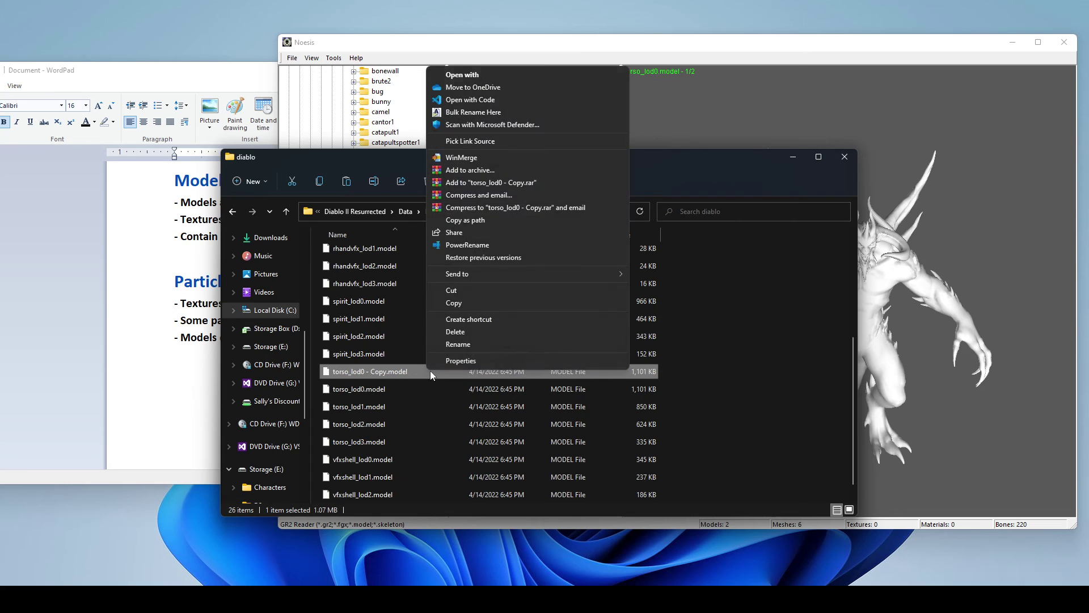
left_click(451, 347)
left_click_drag(417, 371, 364, 374)
type(".gr2")
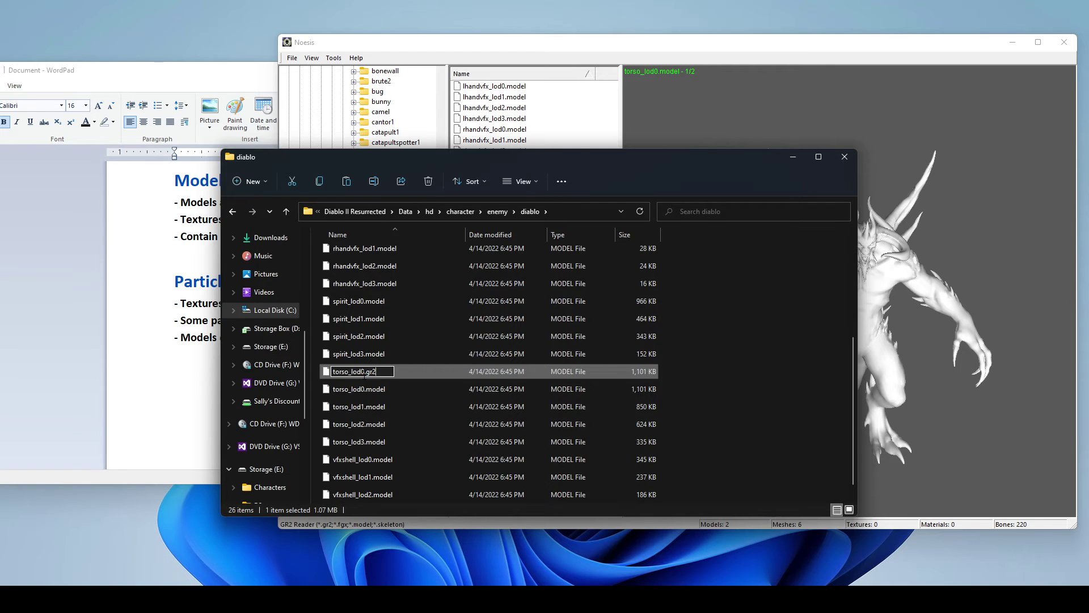
key("Return")
key("Return")
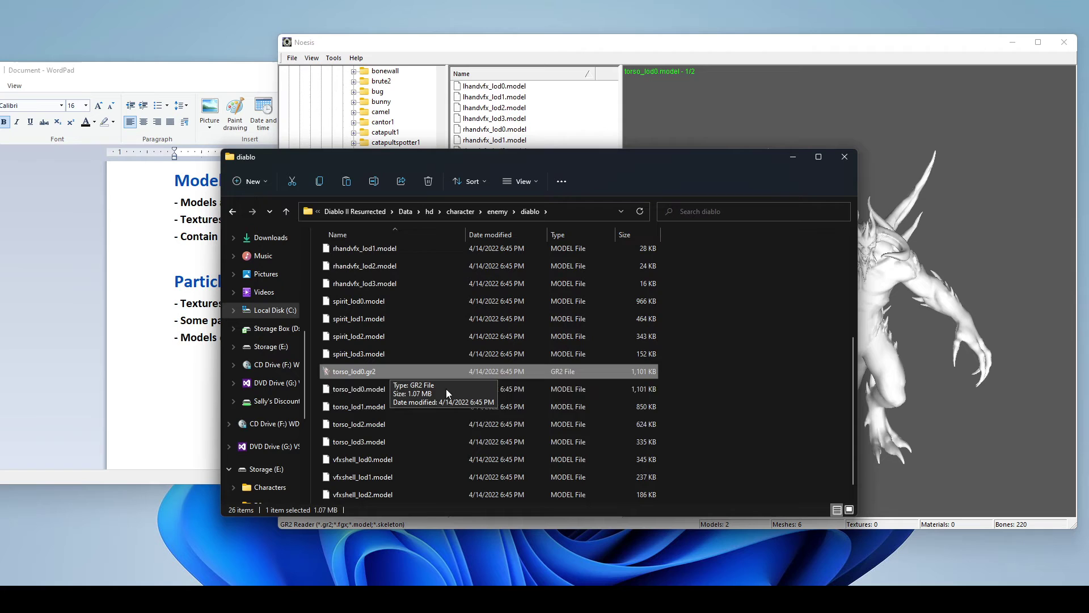
left_click(732, 424)
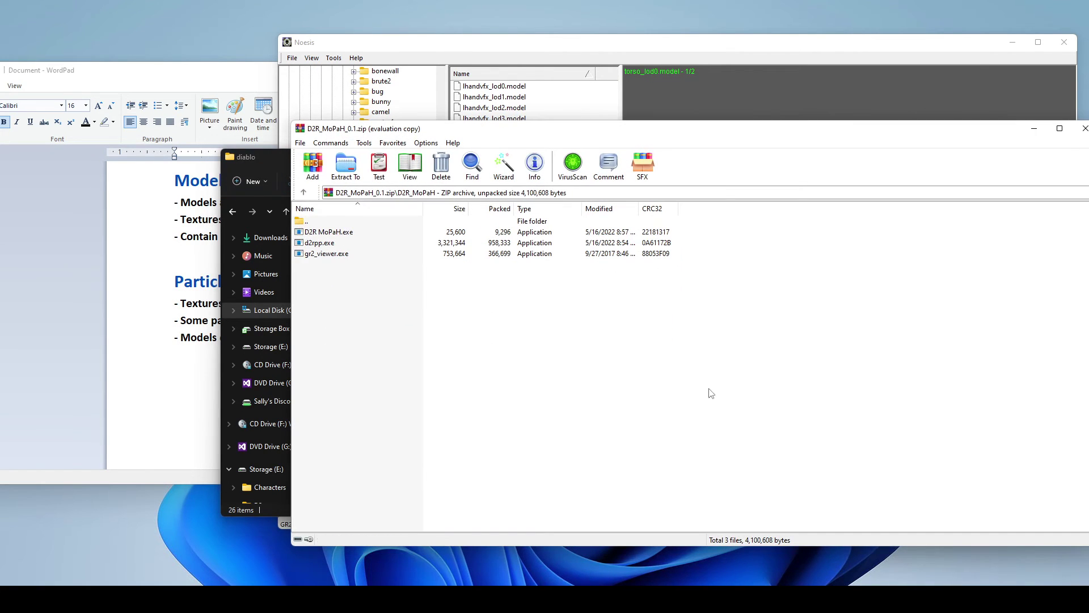
- Select D2R MoPaH.exe, then gr2_viewer.exe, in the D2R_MoPaH_0.1.zip archive listing
left_click(341, 234)
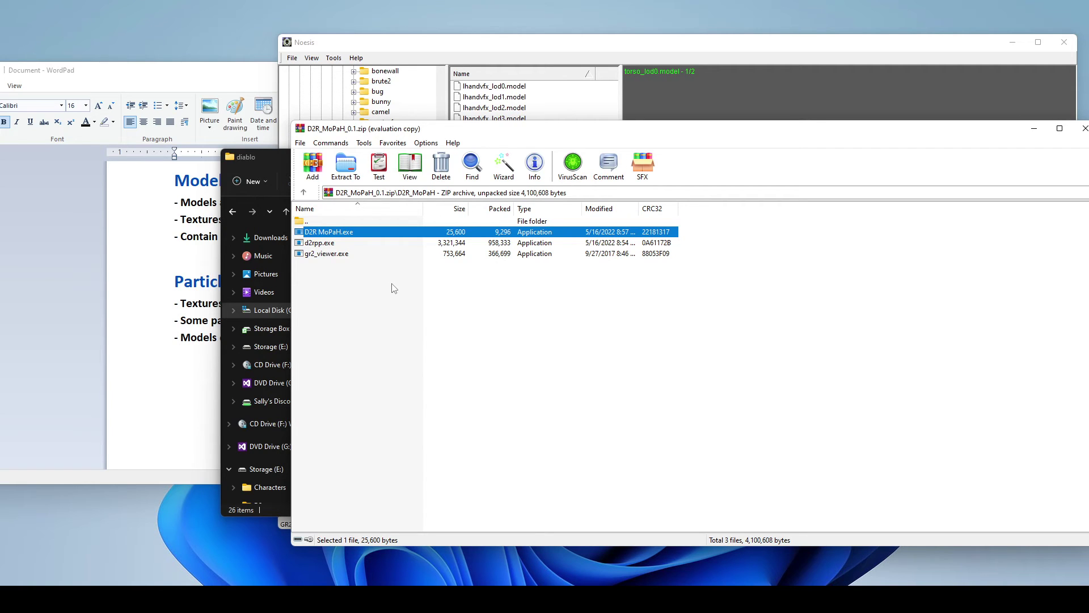
left_click(316, 256)
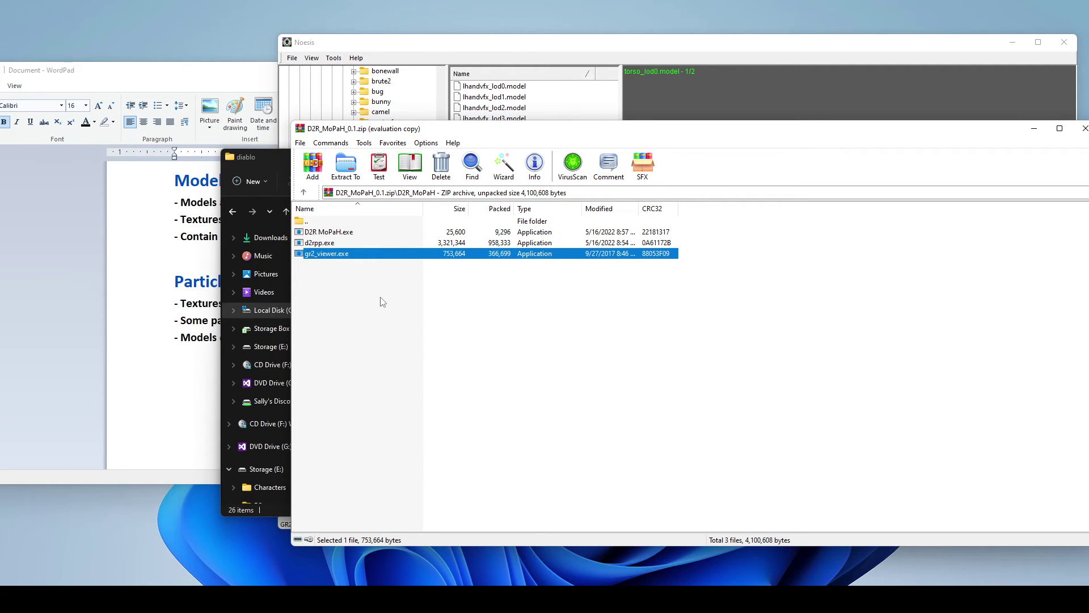
left_click(382, 298)
- Launch gr2_viewer.exe, minimize WinRAR and move Granny Viewer up and to the right
double_click(332, 255)
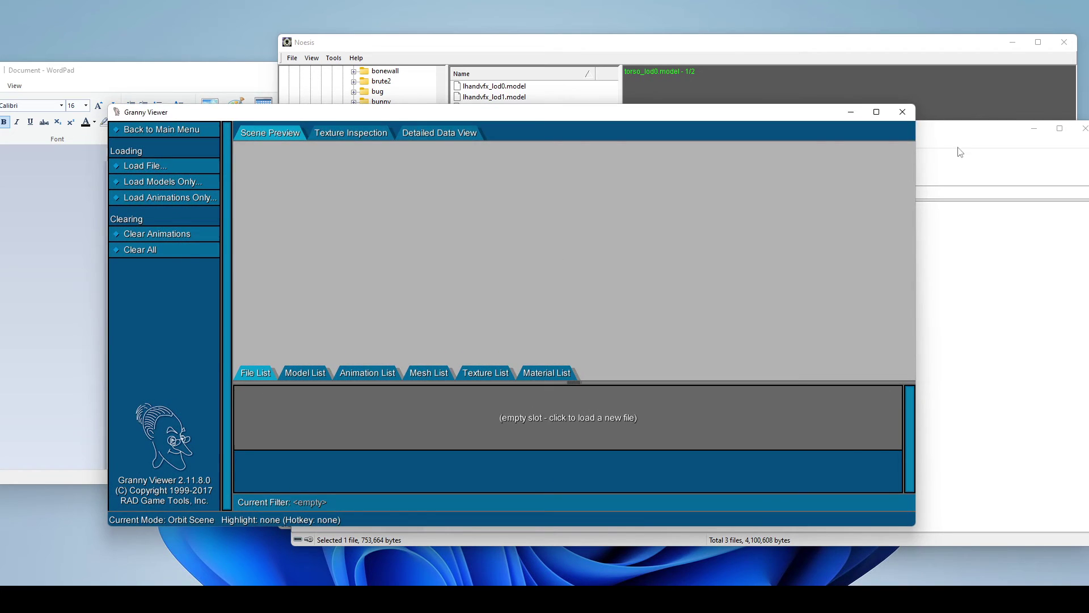
left_click(1034, 131)
left_click_drag(502, 118, 581, 59)
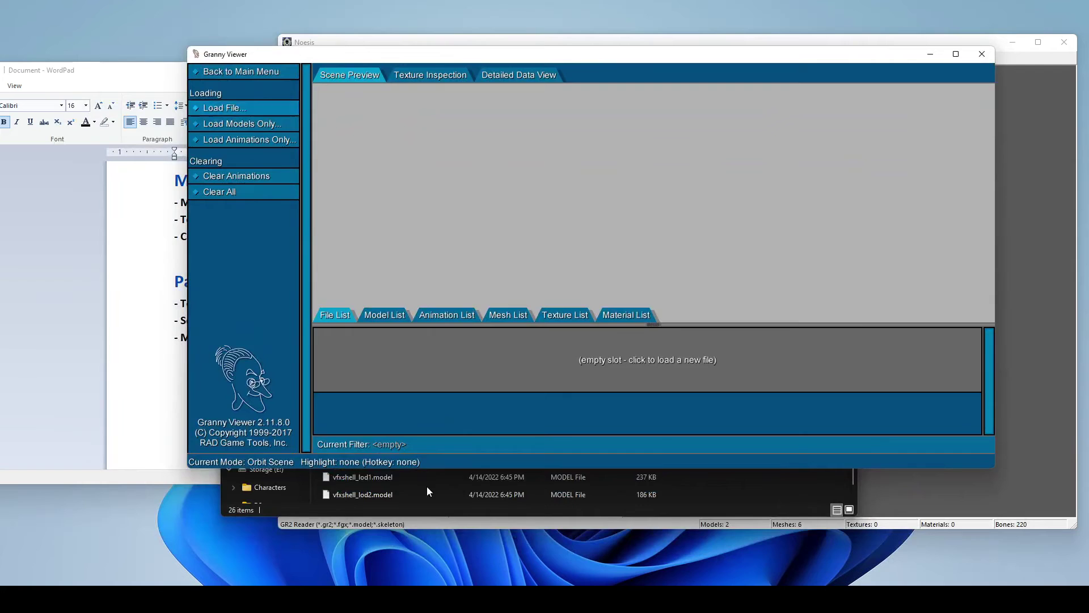
- Close the empty Granny Viewer and select torso_lod0.gr2 in the diablo folder
left_click(426, 482)
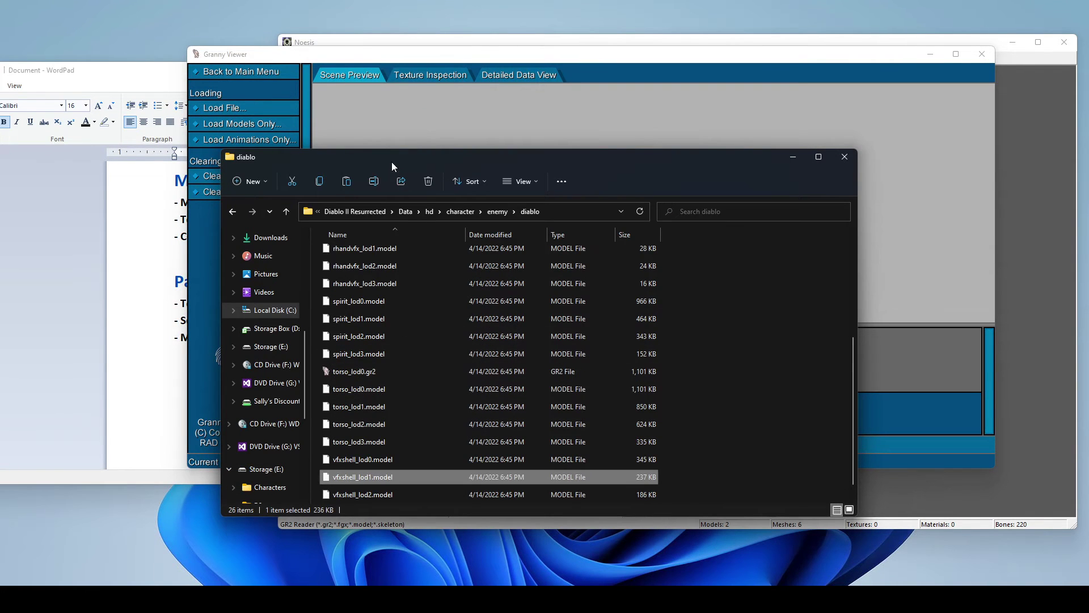
left_click(658, 105)
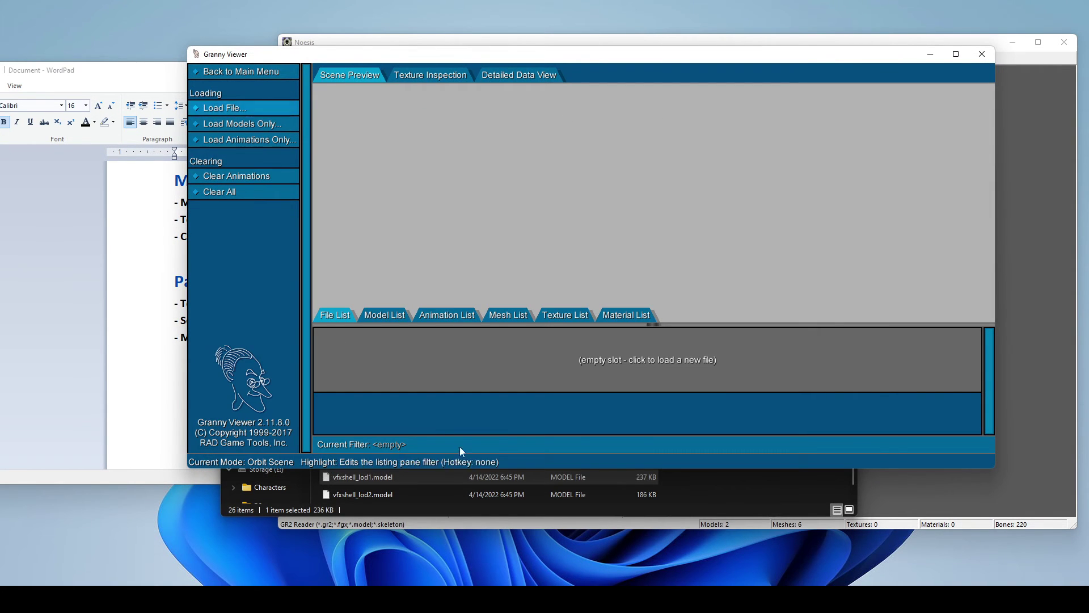
left_click(992, 56)
left_click(343, 372)
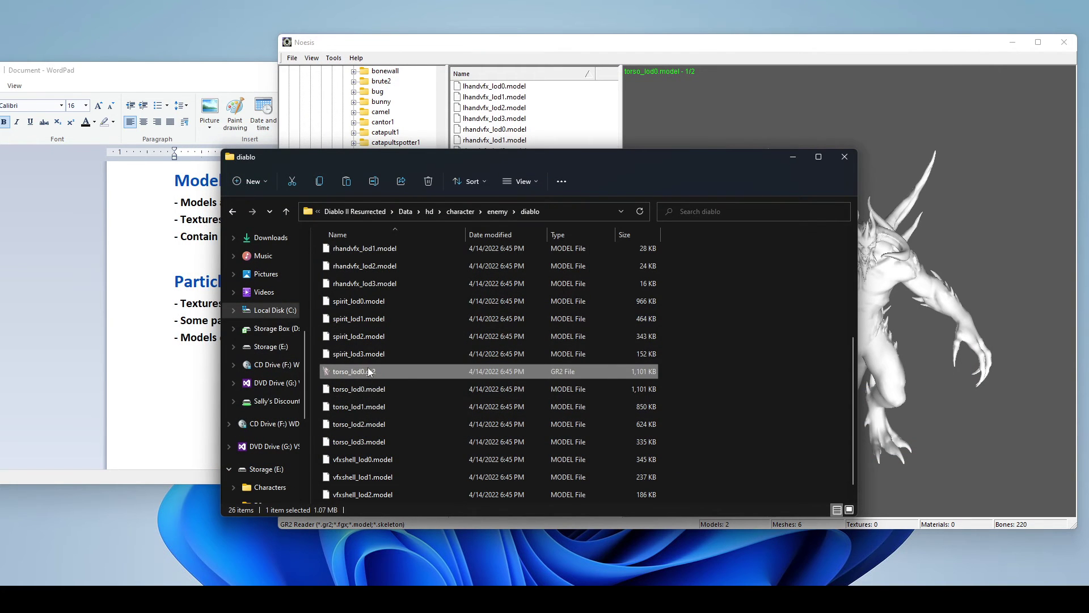
double_click(365, 370)
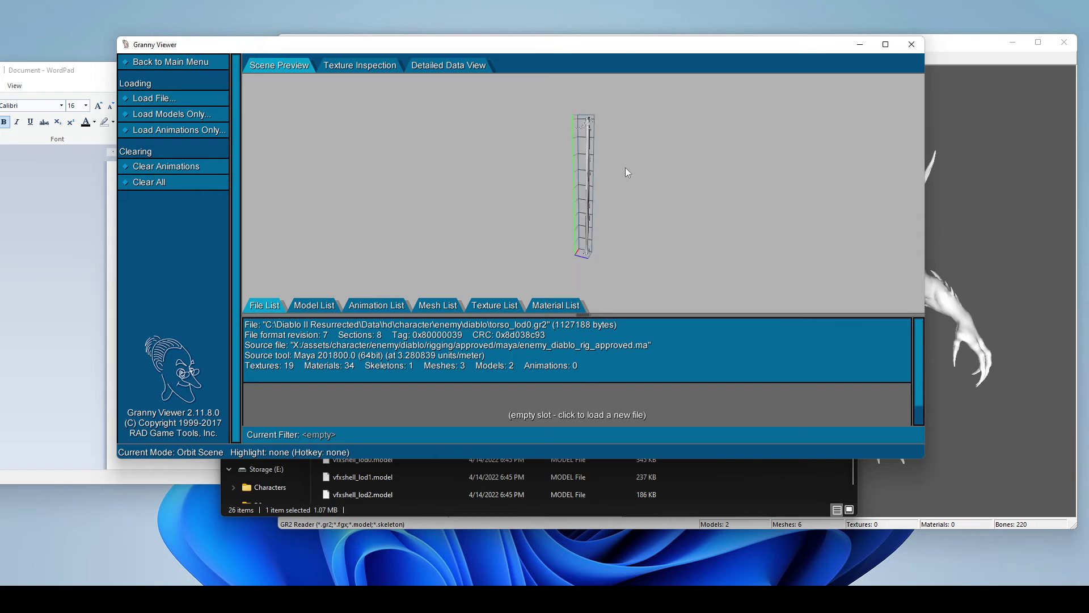
left_click_drag(627, 172, 570, 176)
scroll(569, 186, "up", 5)
scroll(571, 164, "down", 5)
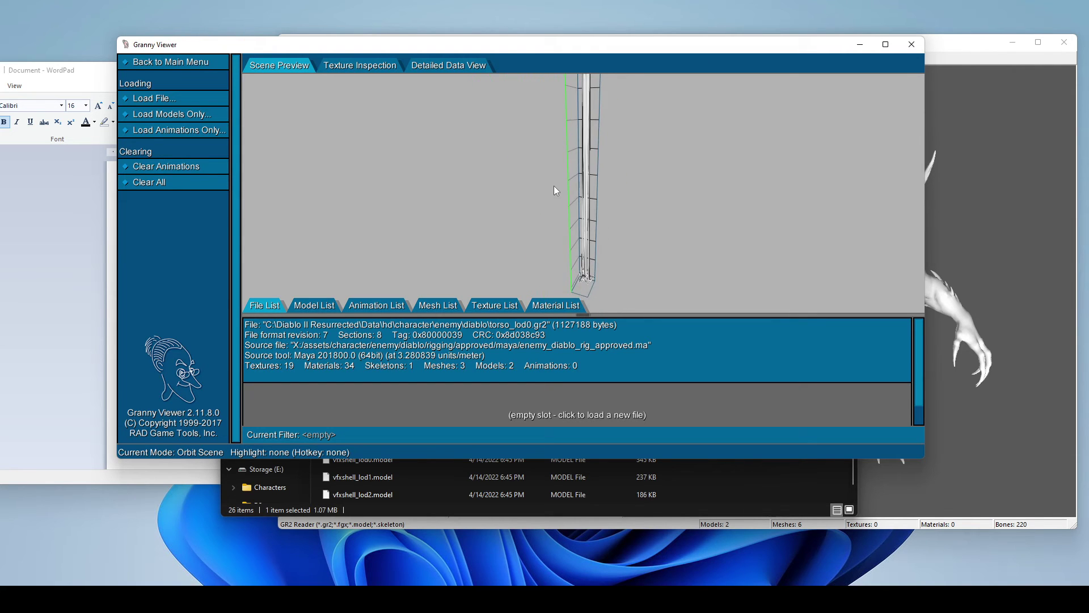
left_click_drag(554, 185, 550, 181)
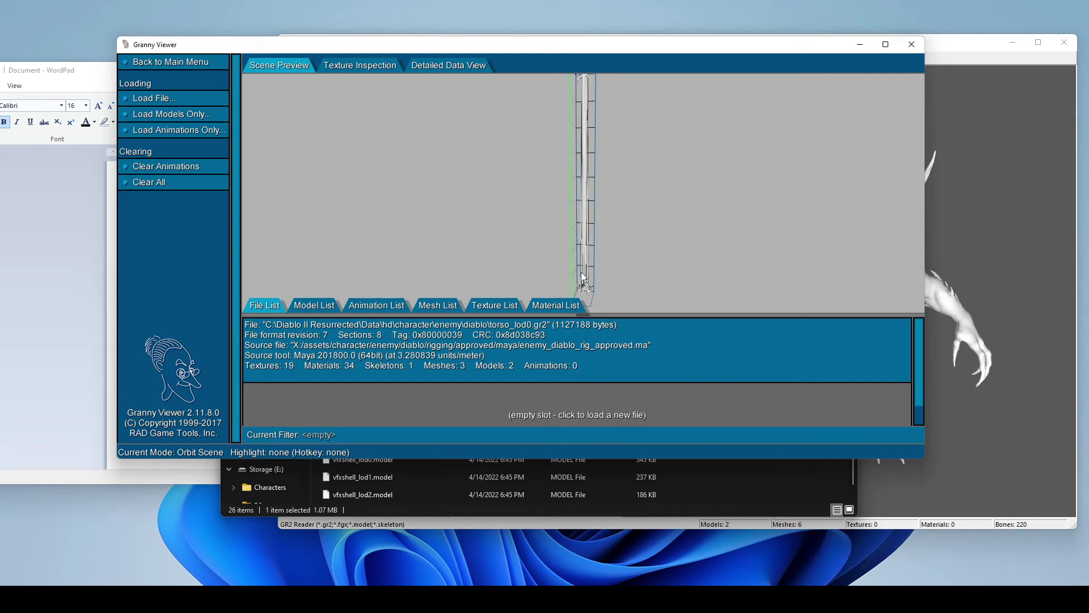
scroll(586, 179, "down", 2)
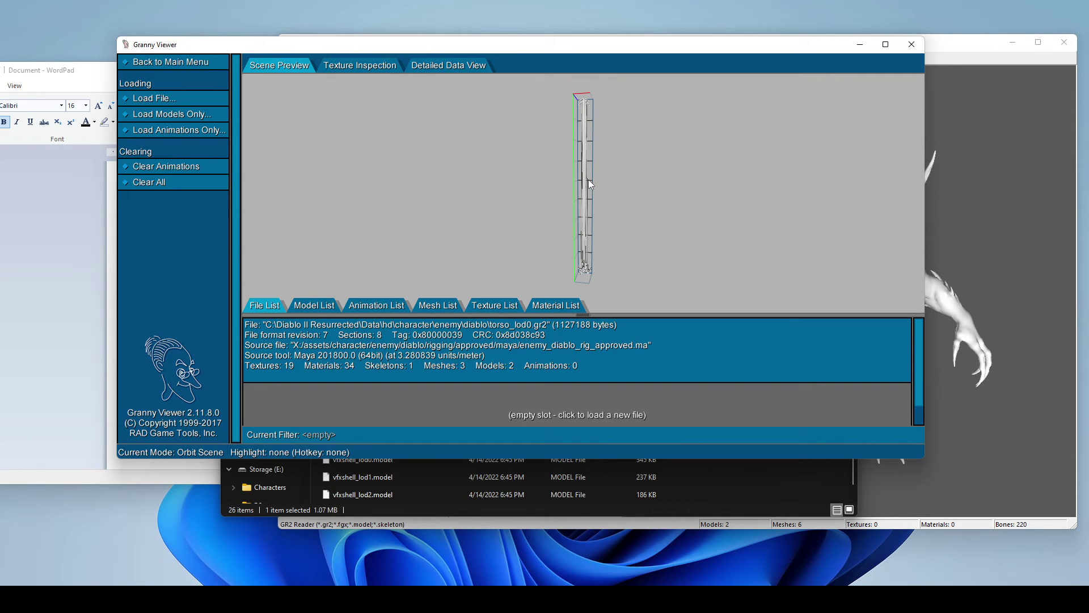
- List torso_lod0.gr2's textures (diablo_body_burned_orm, diablo_body_burned_nrm) and compare against the Noesis preview
left_click(490, 305)
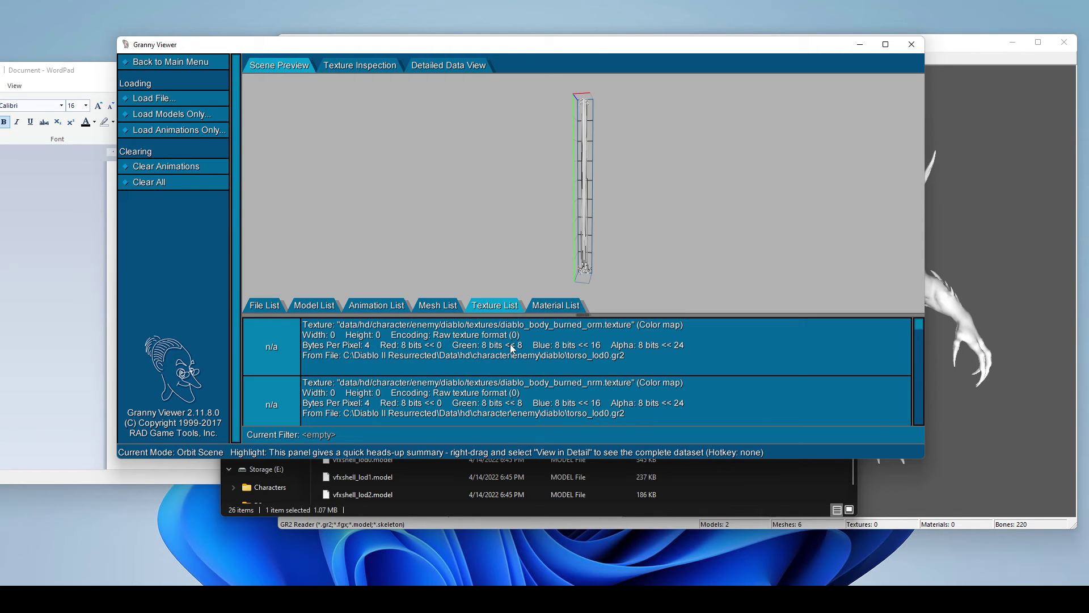
scroll(753, 363, "down", 1)
scroll(753, 361, "down", 6)
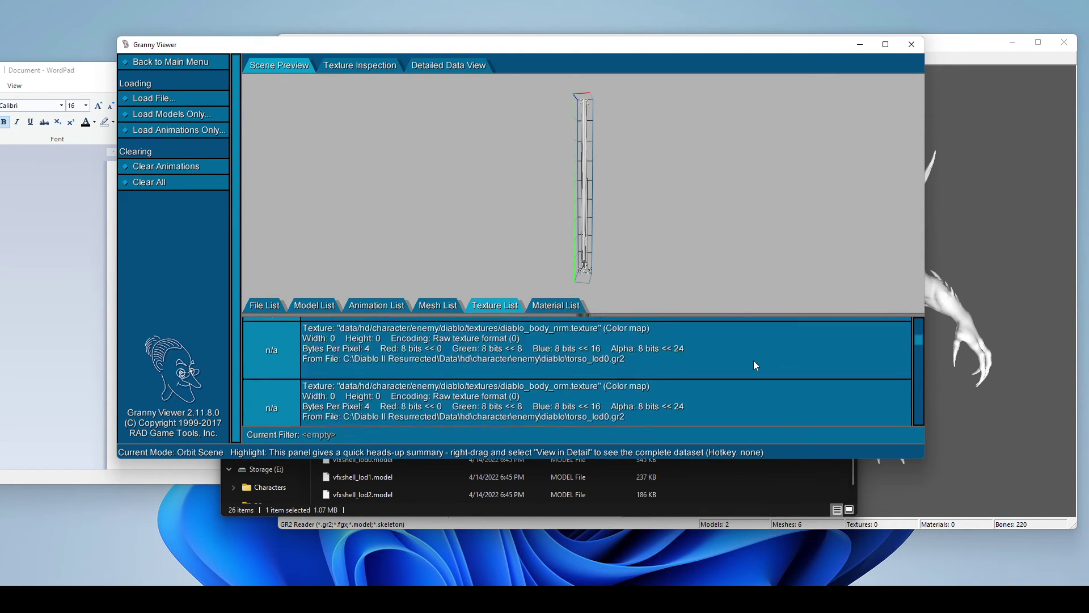
scroll(681, 377, "down", 4)
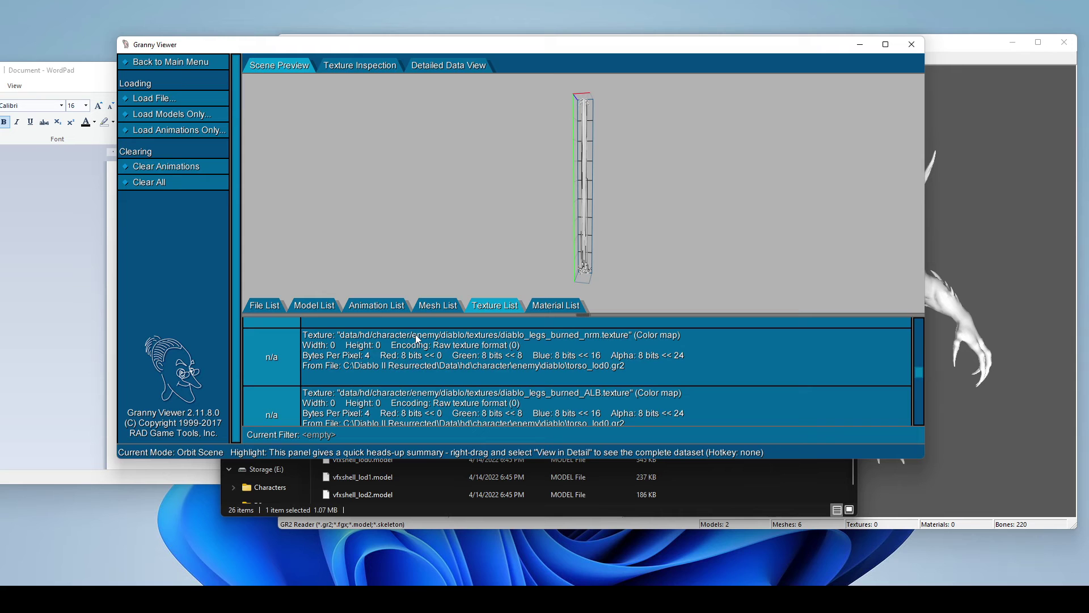
scroll(441, 358, "up", 5)
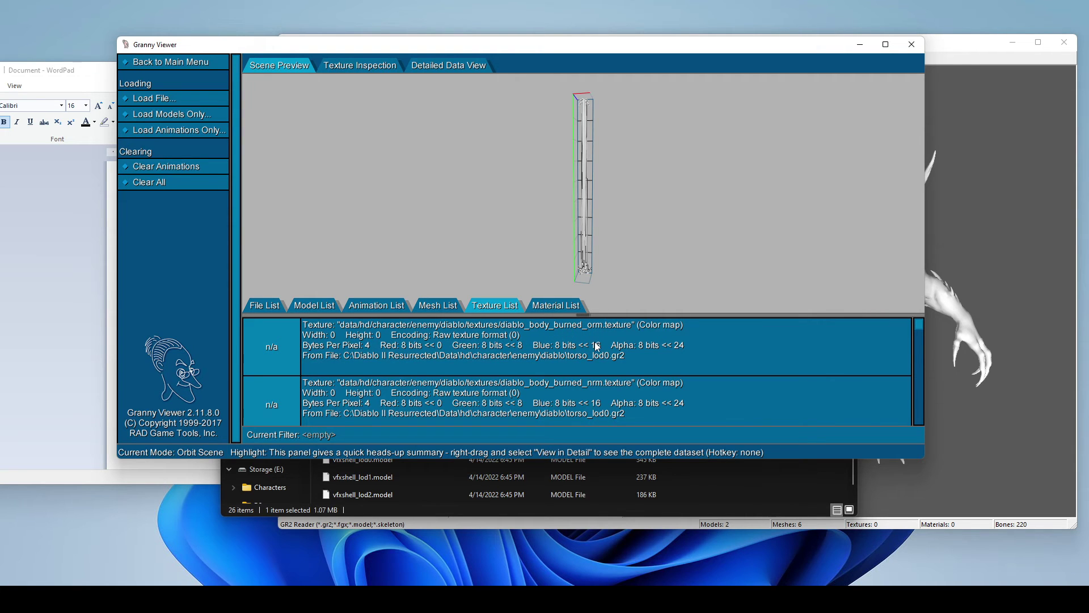
key("alt+Tab")
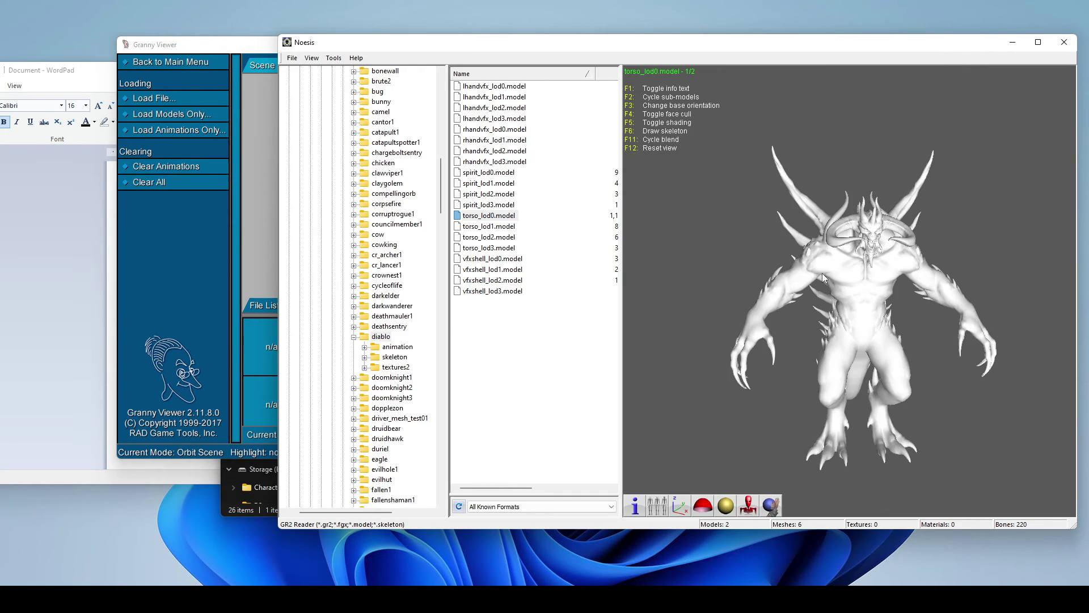
left_click(253, 258)
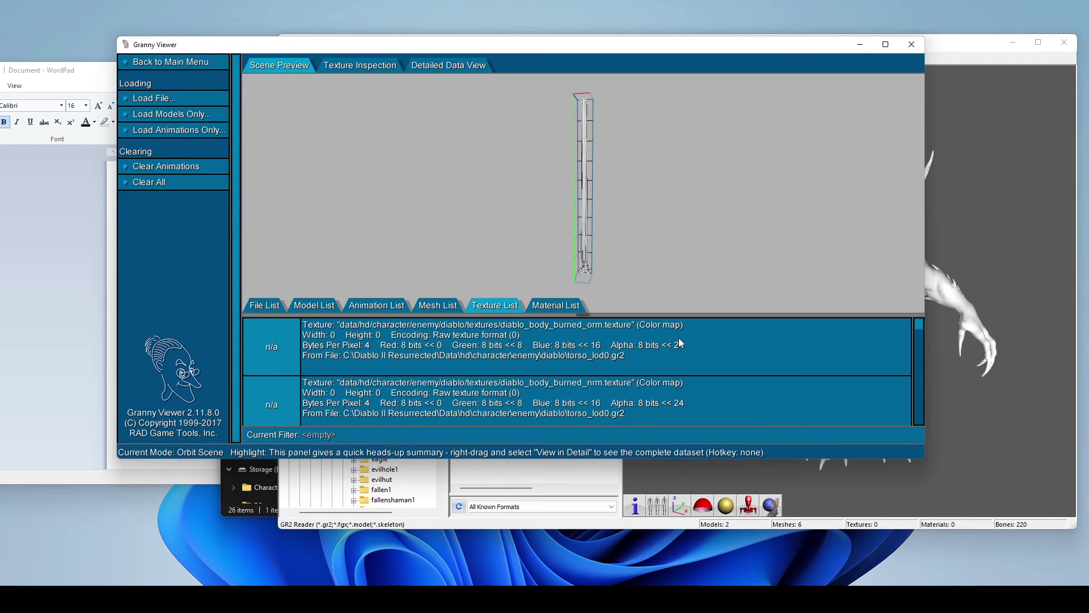
key("alt+Tab")
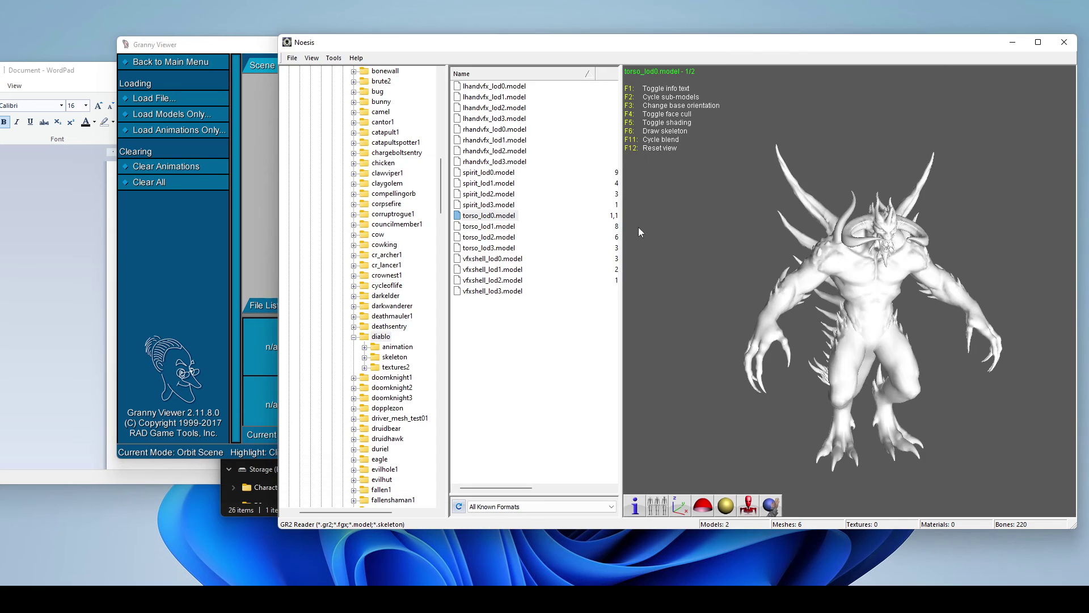
left_click(253, 177)
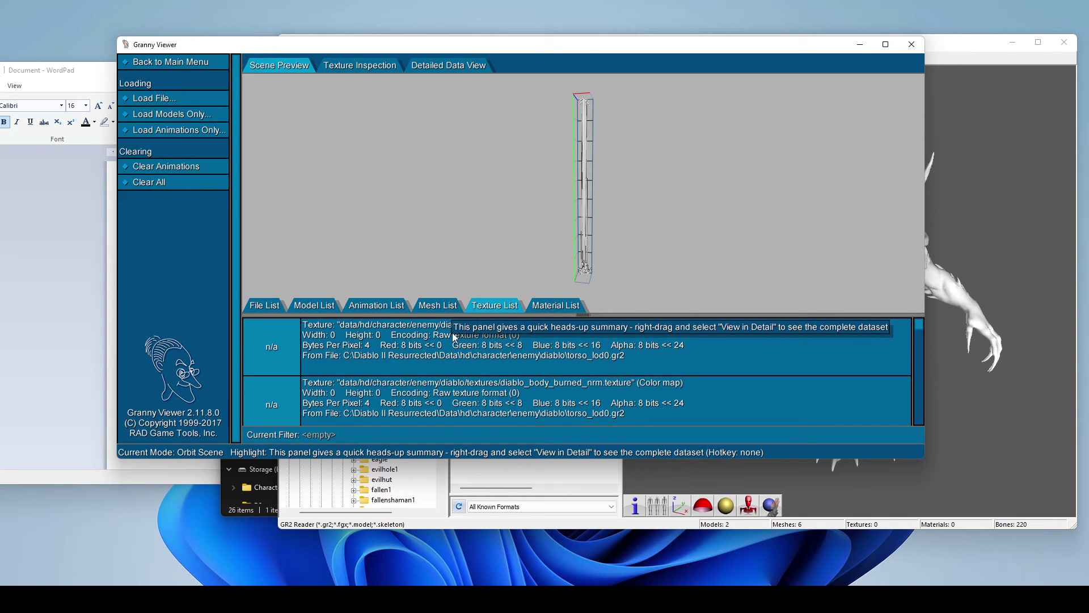
- Close Granny Viewer and compare the low-detail torso_lod3 model with torso_lod0 in Noesis
left_click(911, 44)
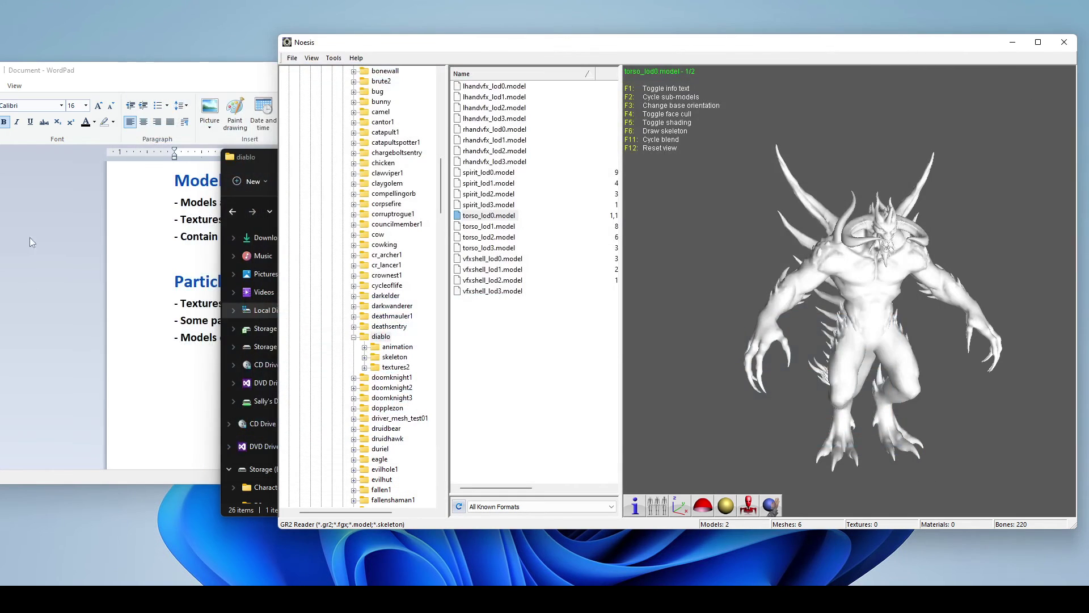
left_click(158, 257)
left_click_drag(367, 237, 183, 232)
left_click(845, 349)
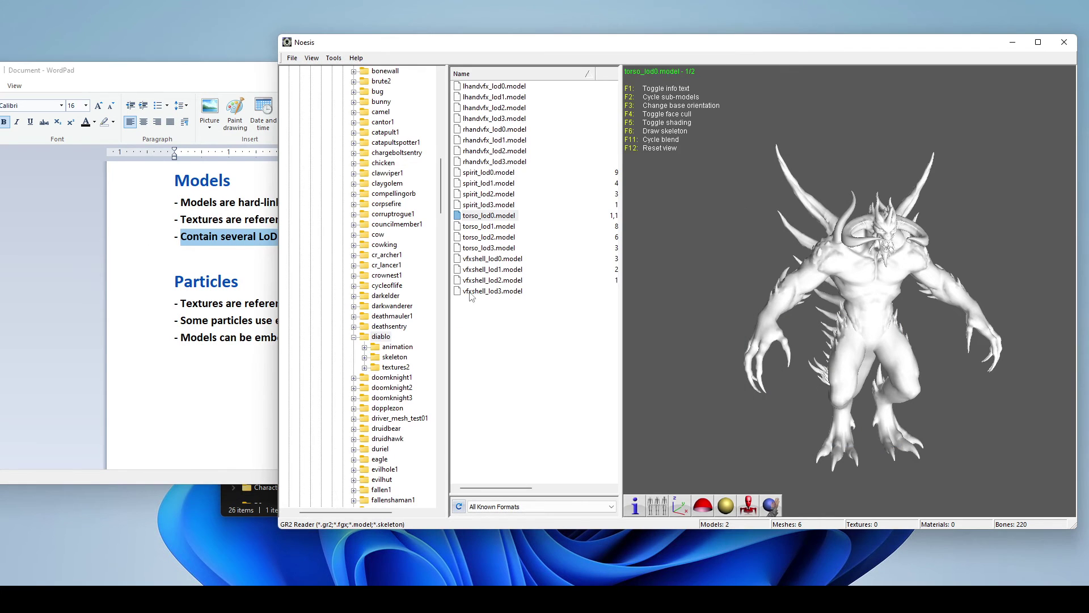
left_click(489, 247)
left_click(489, 217)
left_click(491, 248)
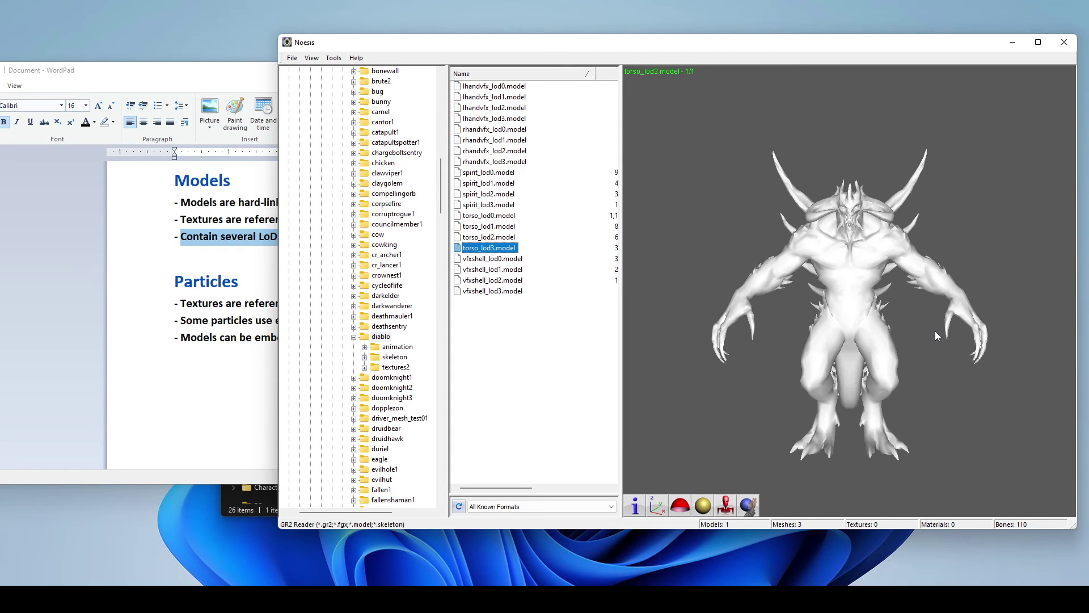
left_click(485, 218)
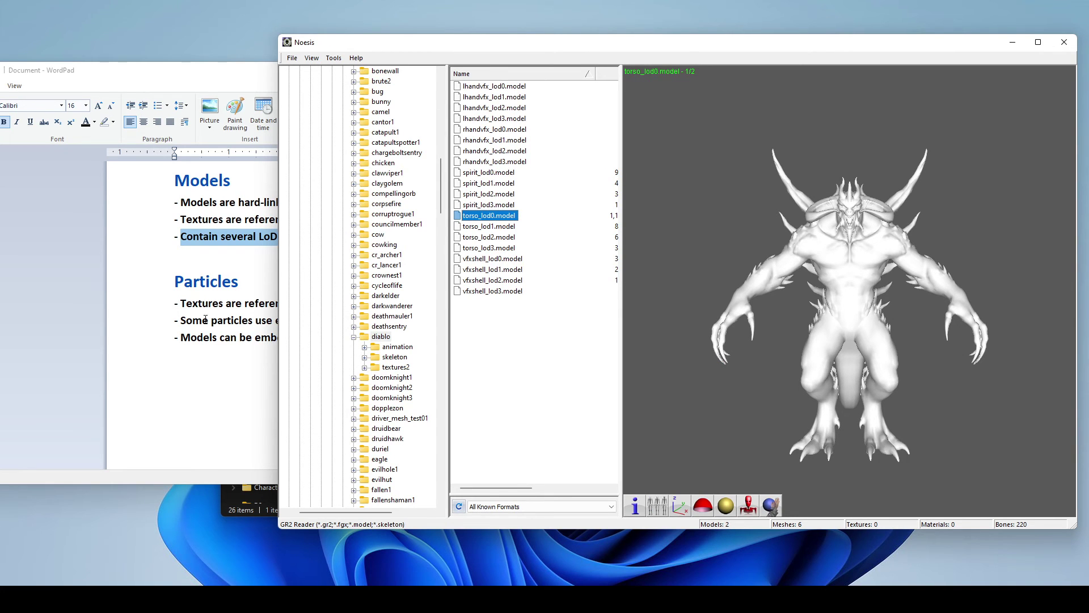
- Review the WordPad note about particle texture references
left_click(222, 326)
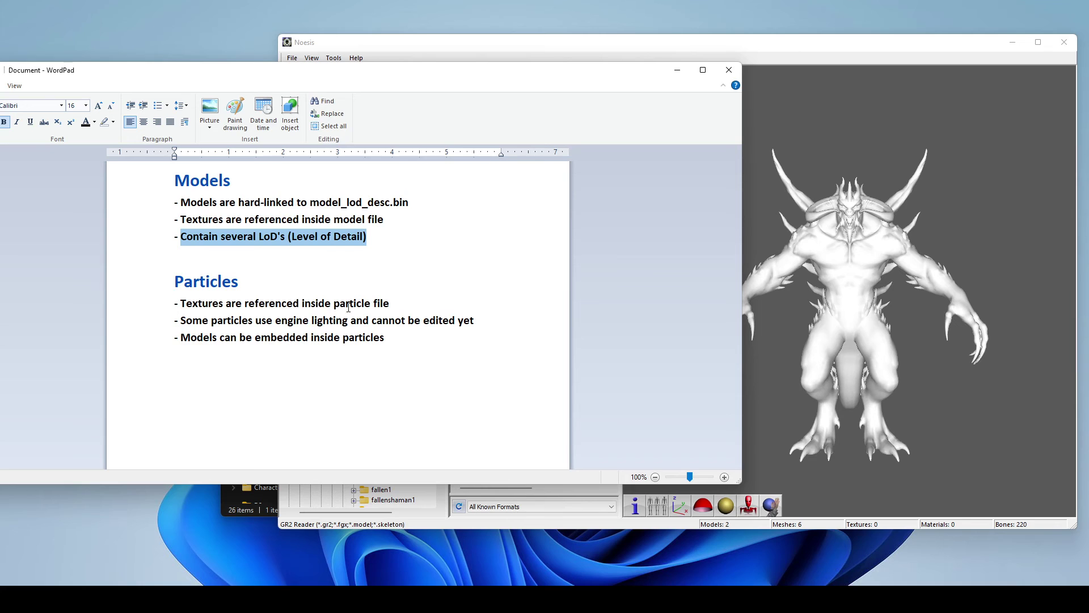
triple_click(390, 301)
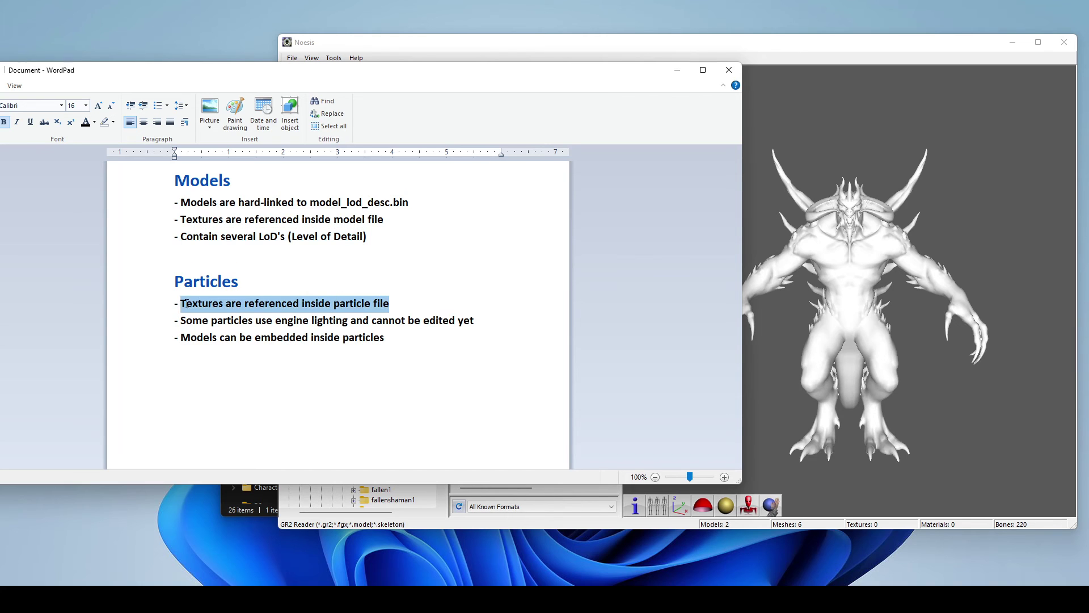
left_click(397, 304)
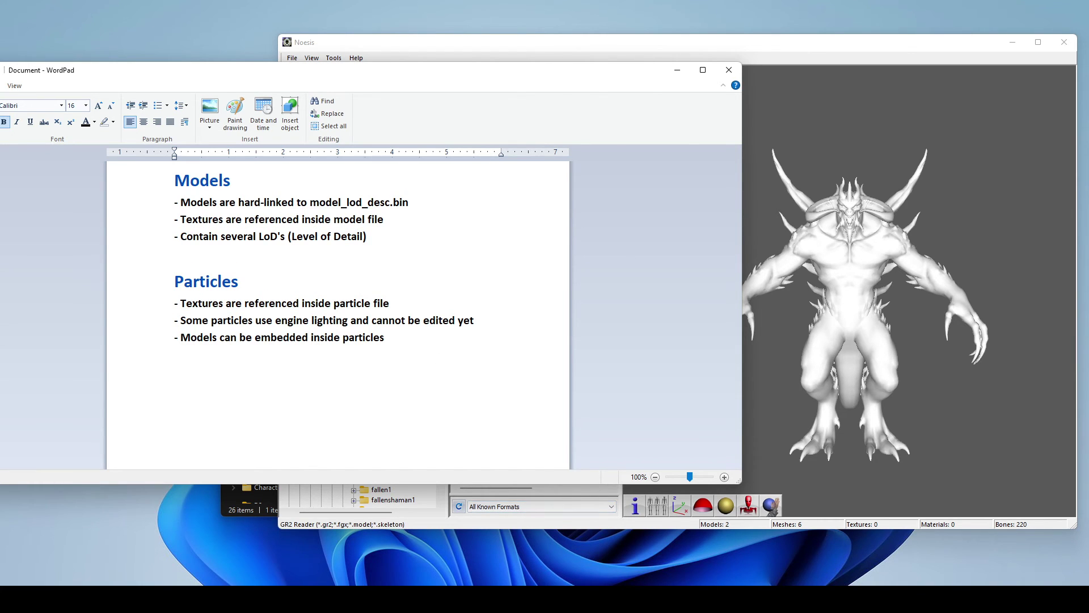
mouse_move(732, 599)
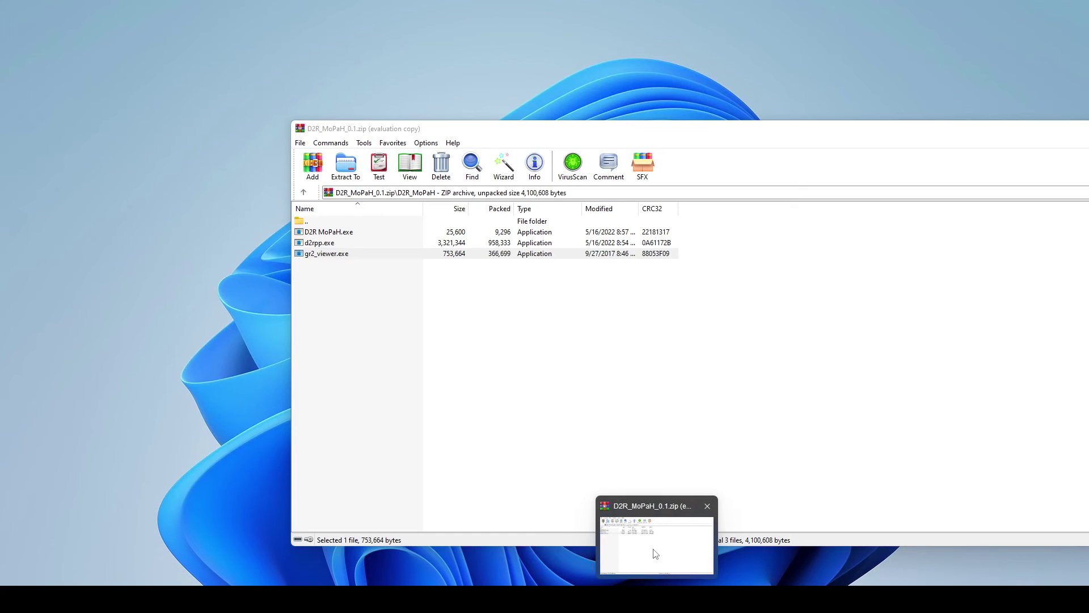
- Launch D2R MoPaH.exe from the WinRAR archive and switch to its Particles tab
left_click(655, 553)
double_click(375, 232)
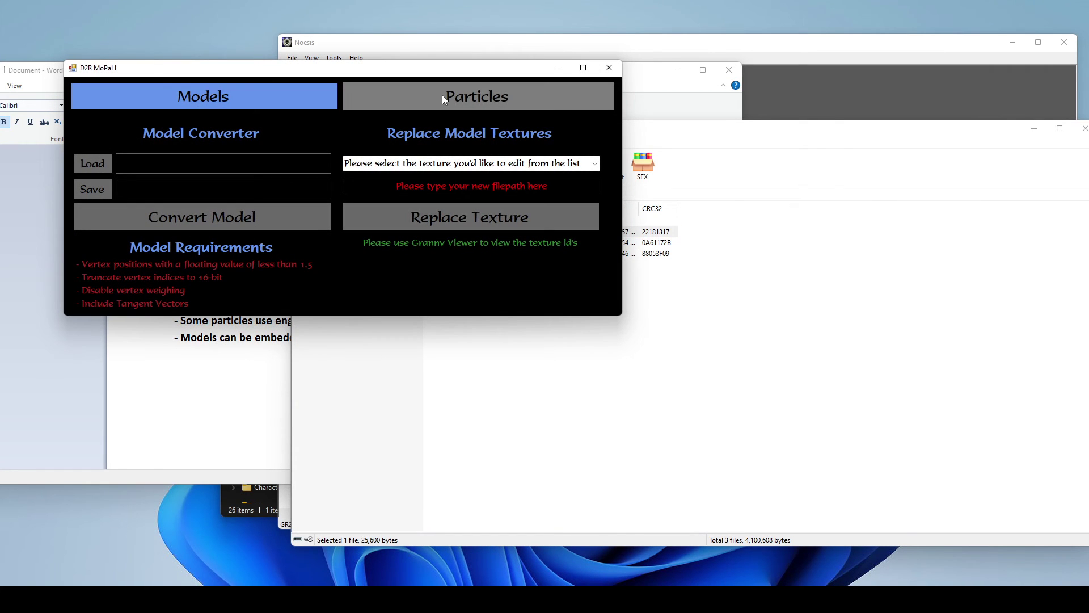
left_click(441, 94)
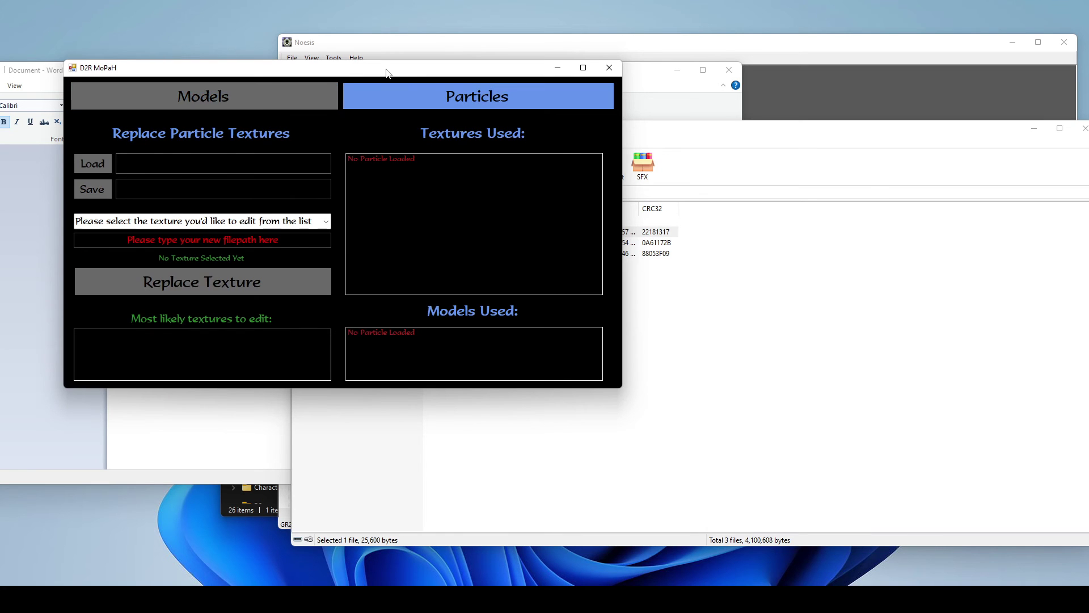
left_click_drag(441, 68, 710, 158)
- Load vfx_expansion_volcano_base.particles into the particle tool
left_click(366, 252)
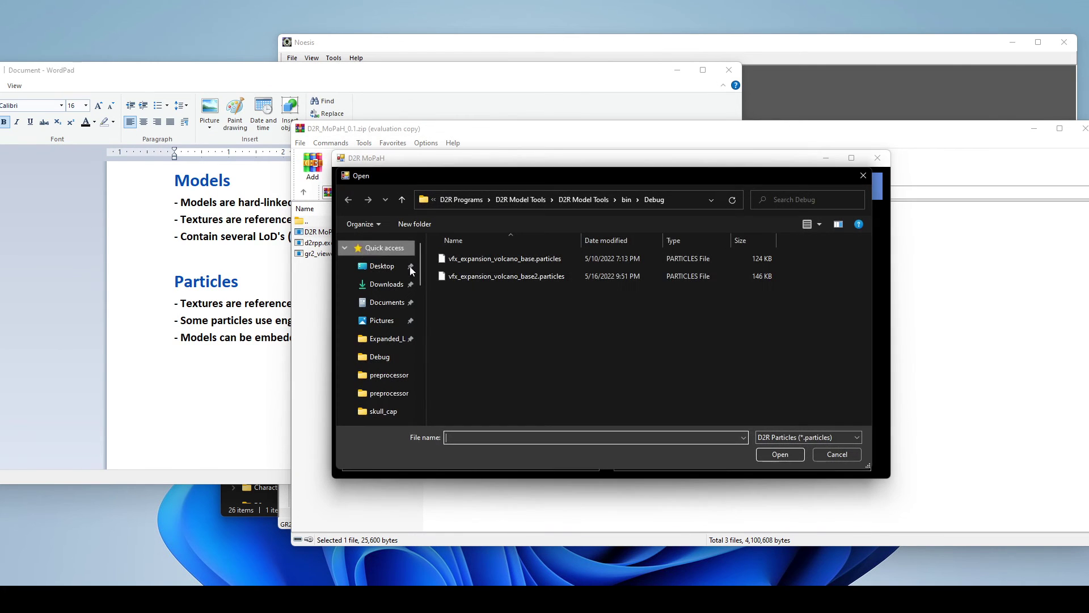
left_click(539, 258)
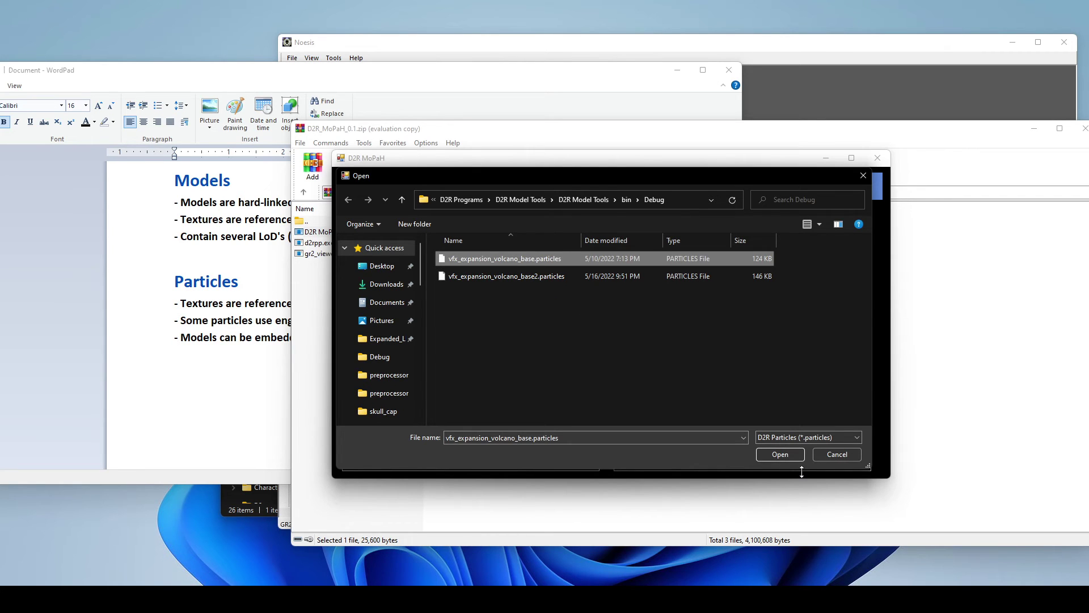
left_click(778, 455)
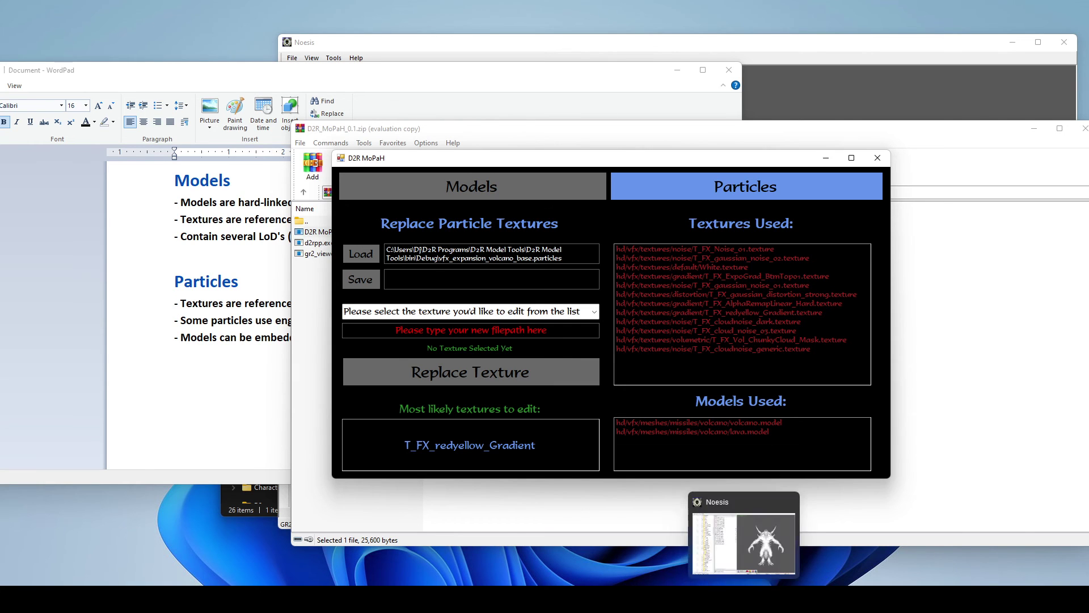
- Navigate the Noesis tree to hd > vfx > textures > gradient
left_click(743, 536)
scroll(339, 218, "up", 18)
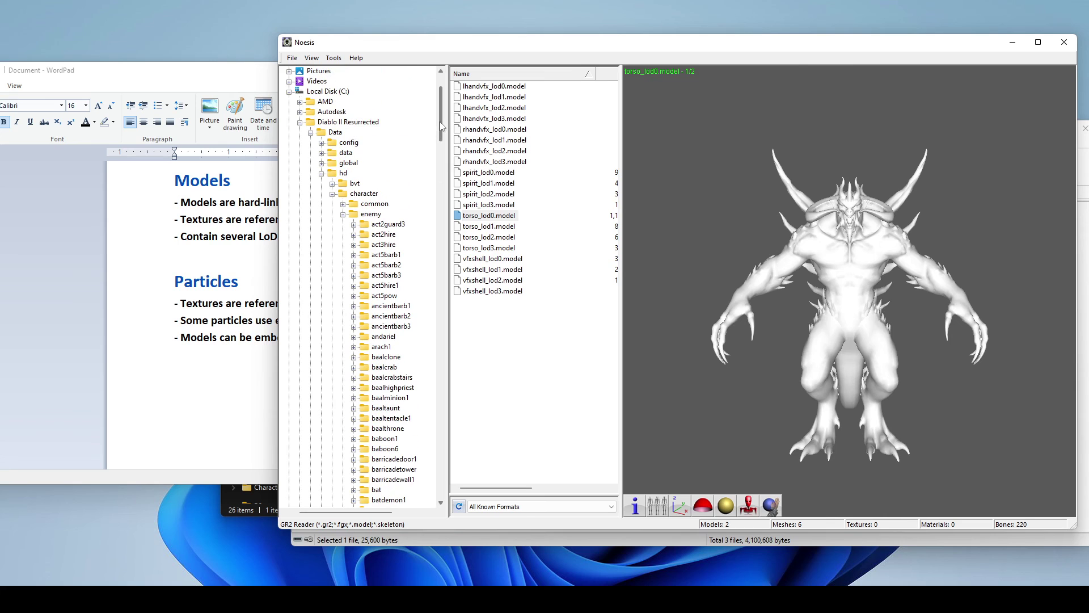
left_click(332, 193)
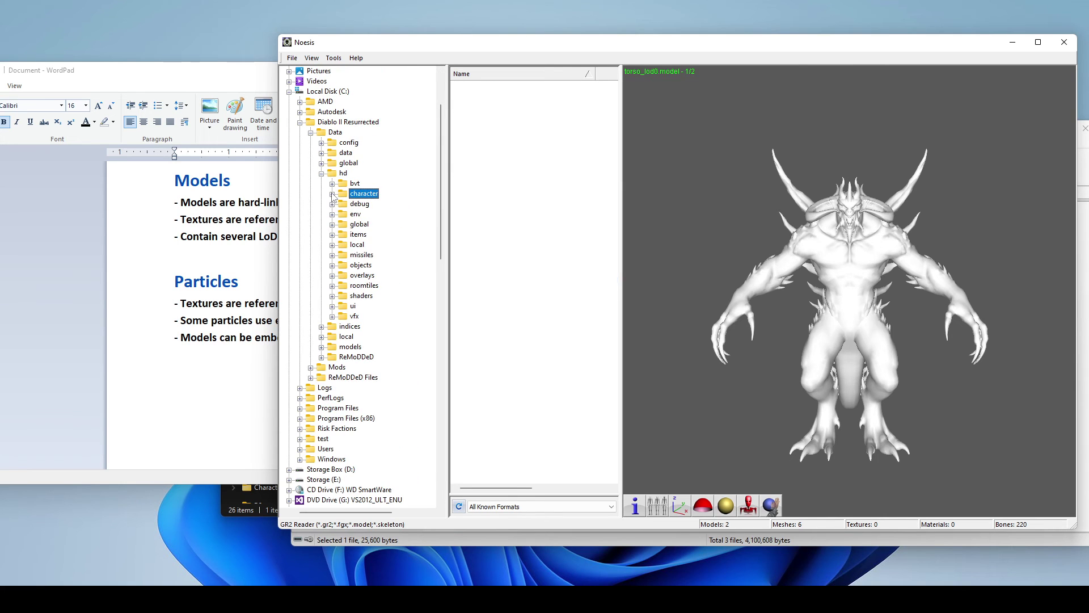
left_click(333, 316)
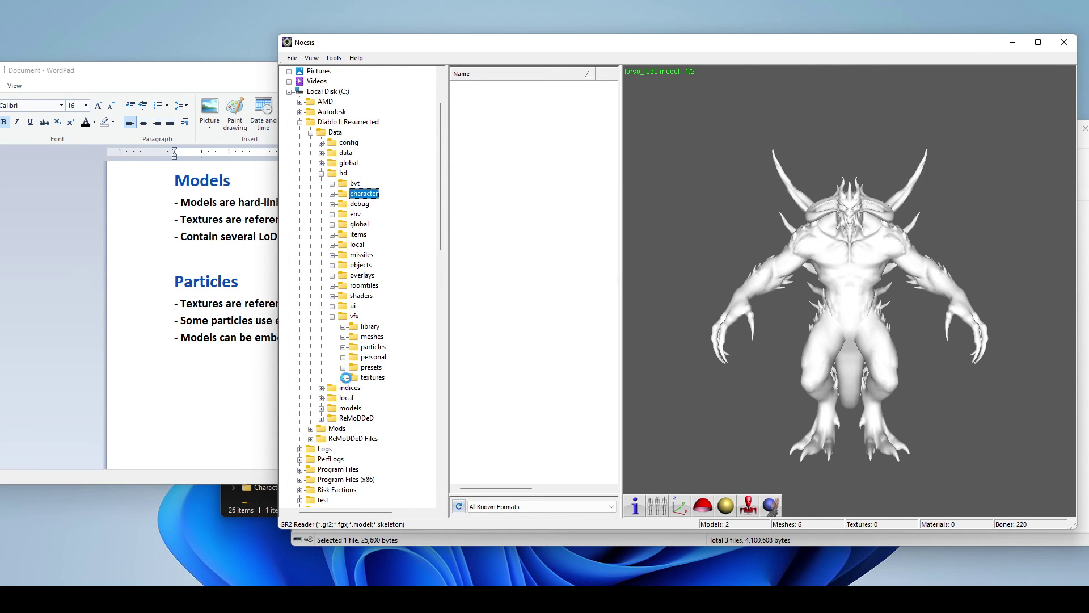
left_click(343, 378)
left_click(375, 390)
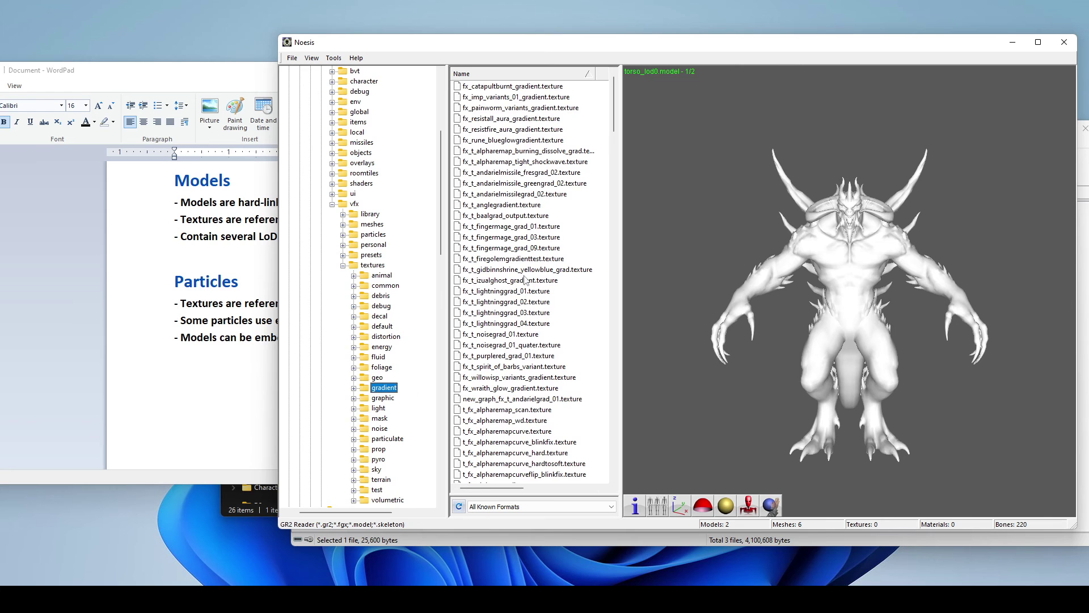
- Check the suggested texture name in D2R MoPaH, then preview t_fx_redyellow_gradient.texture in Noesis
left_click_drag(784, 42, 412, 50)
left_click(728, 158)
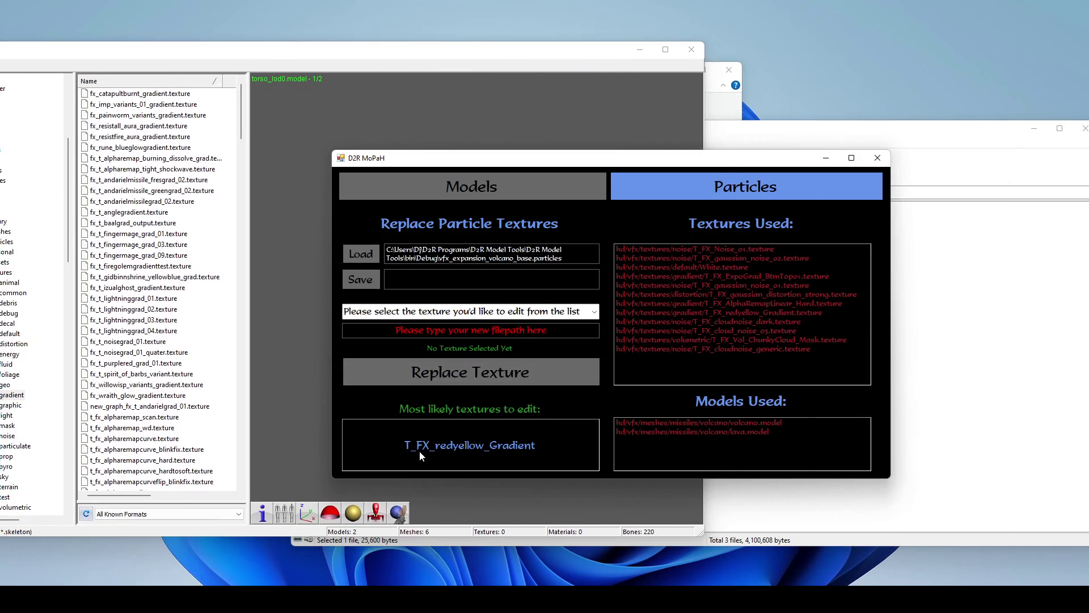
left_click(332, 73)
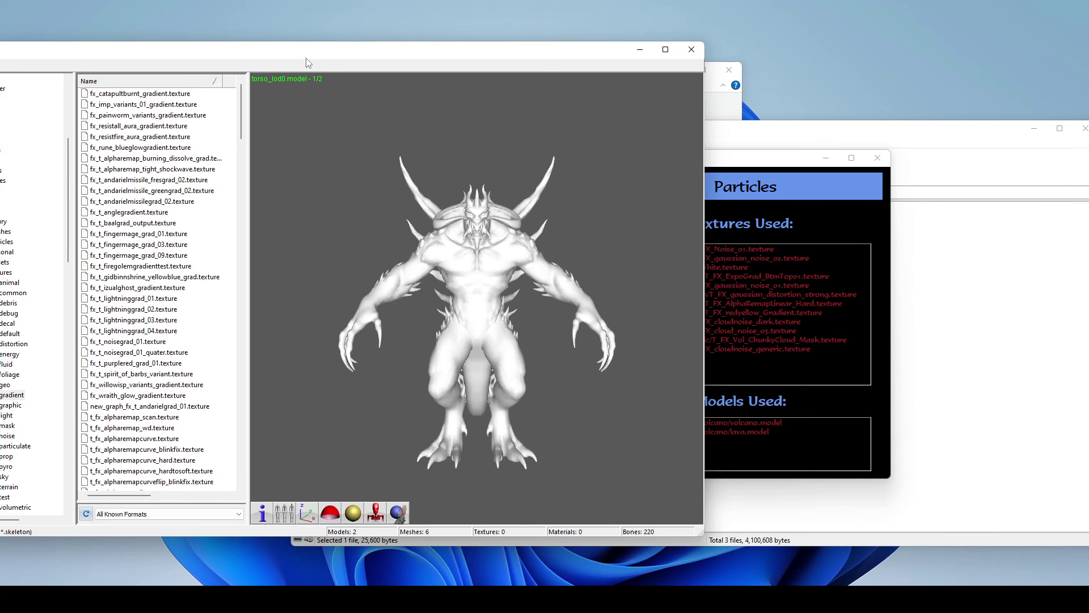
left_click_drag(237, 123, 249, 427)
left_click(125, 342)
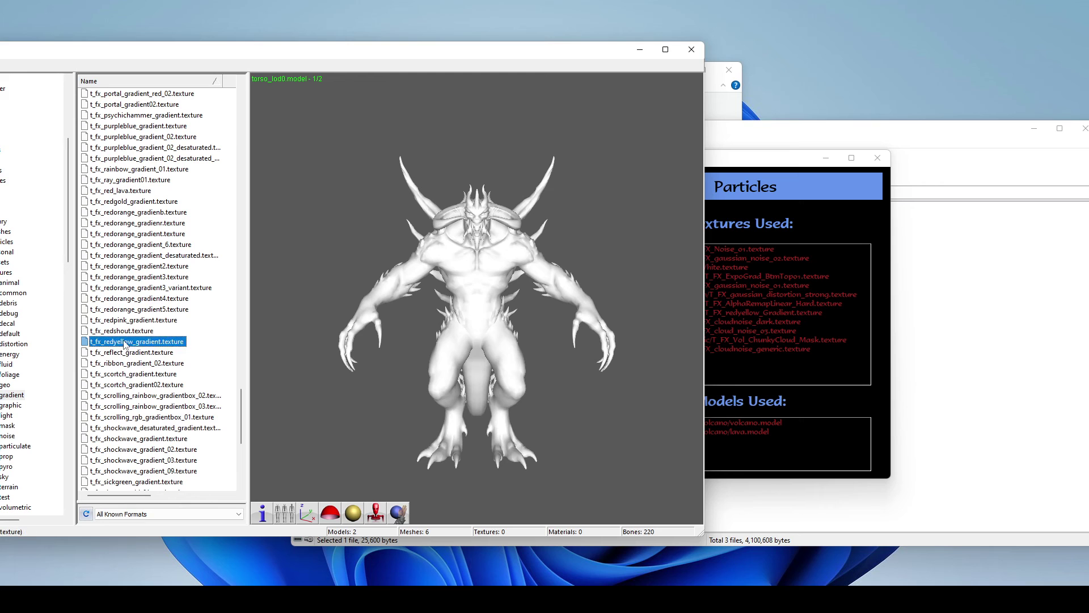
left_click_drag(294, 52, 653, 65)
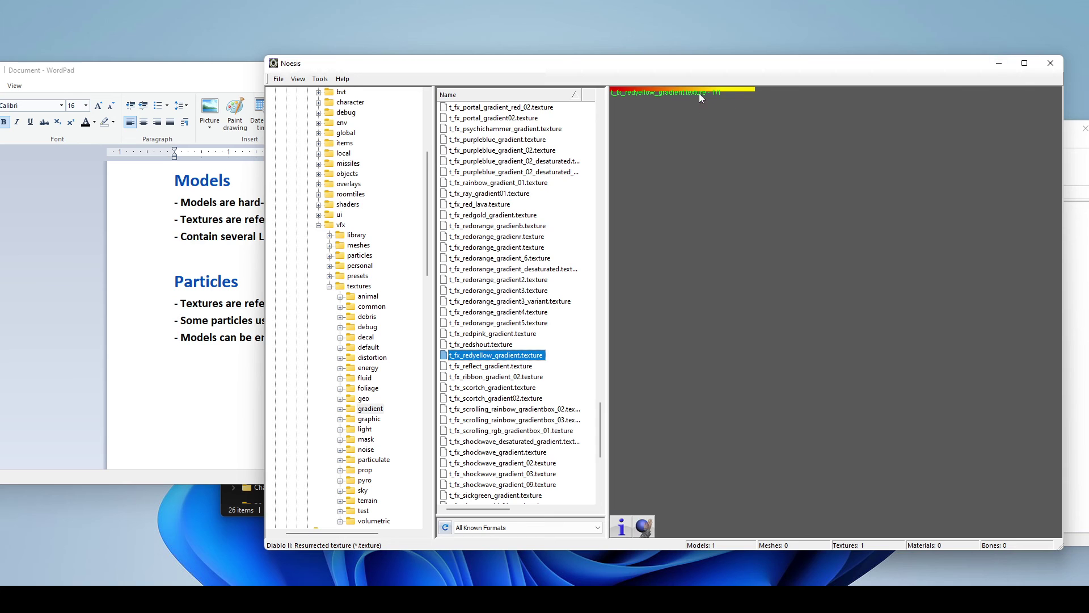
- Set vfx_expansion_volcano_base2.particles as the save target, confirming the overwrite
left_click(993, 68)
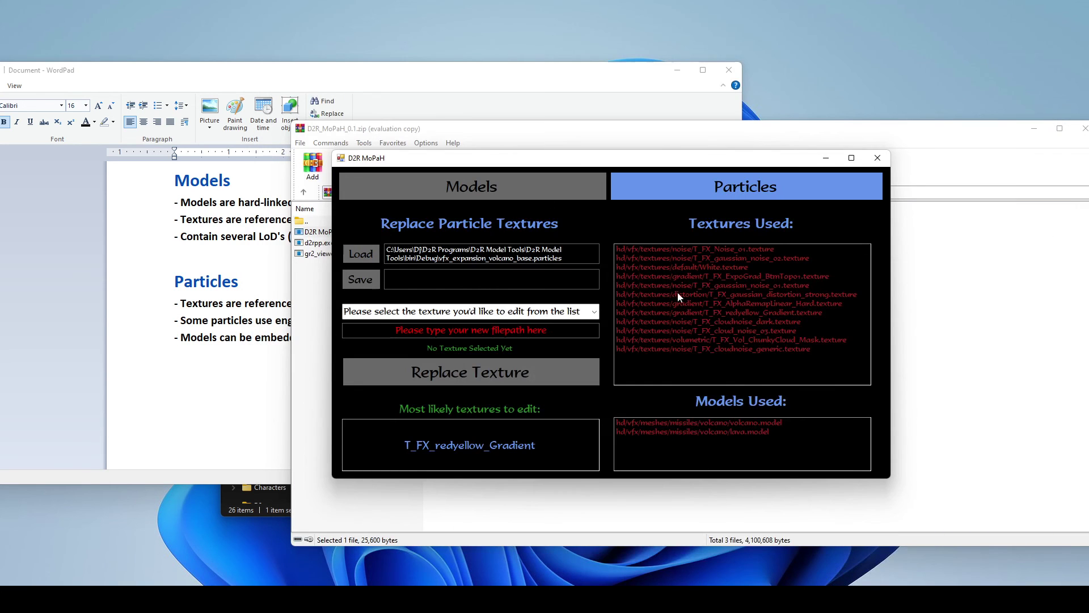
left_click(361, 279)
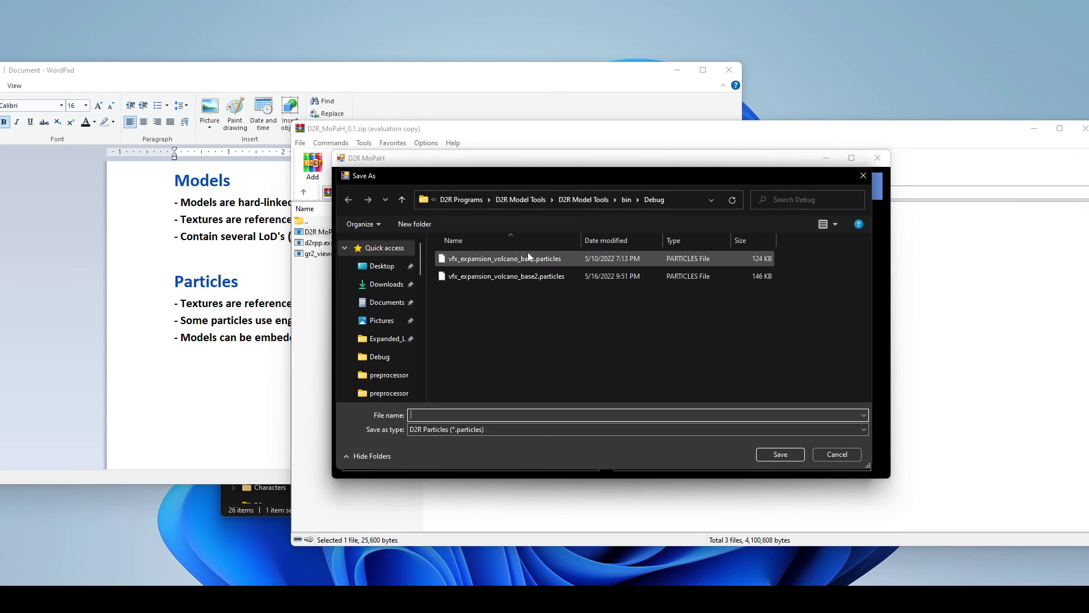
double_click(527, 277)
left_click(563, 296)
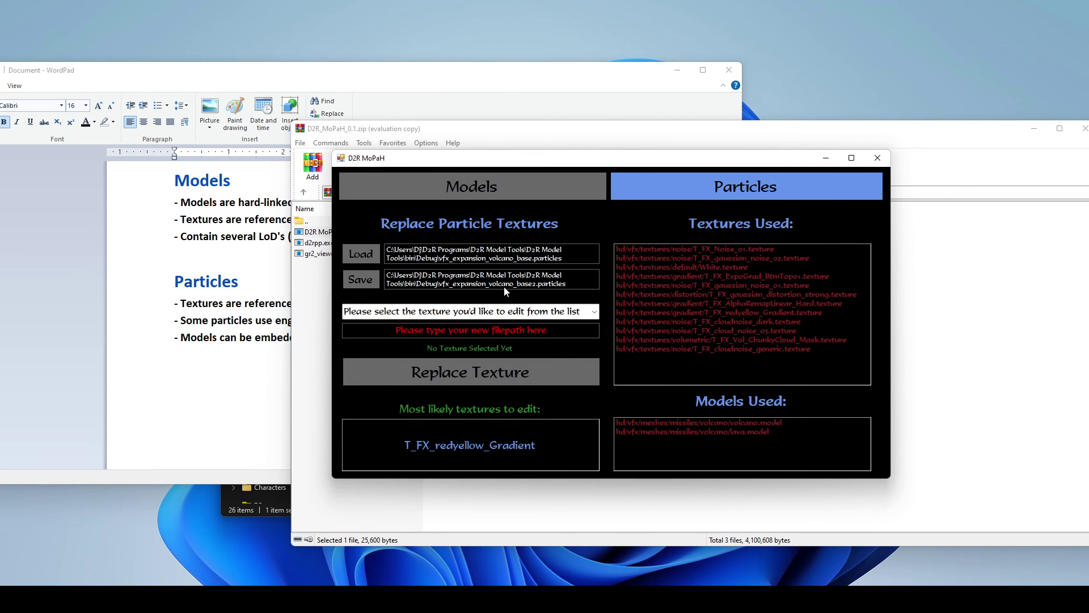
- Choose T_FX_redyellow_Gradient as the texture to replace and clear the new-path placeholder
left_click(594, 312)
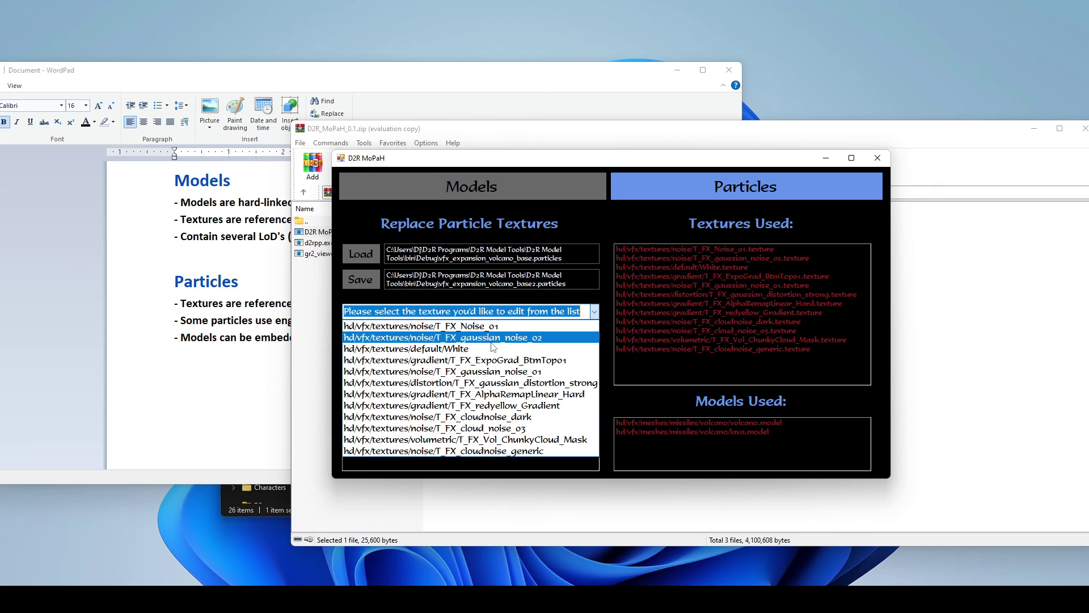
left_click(558, 406)
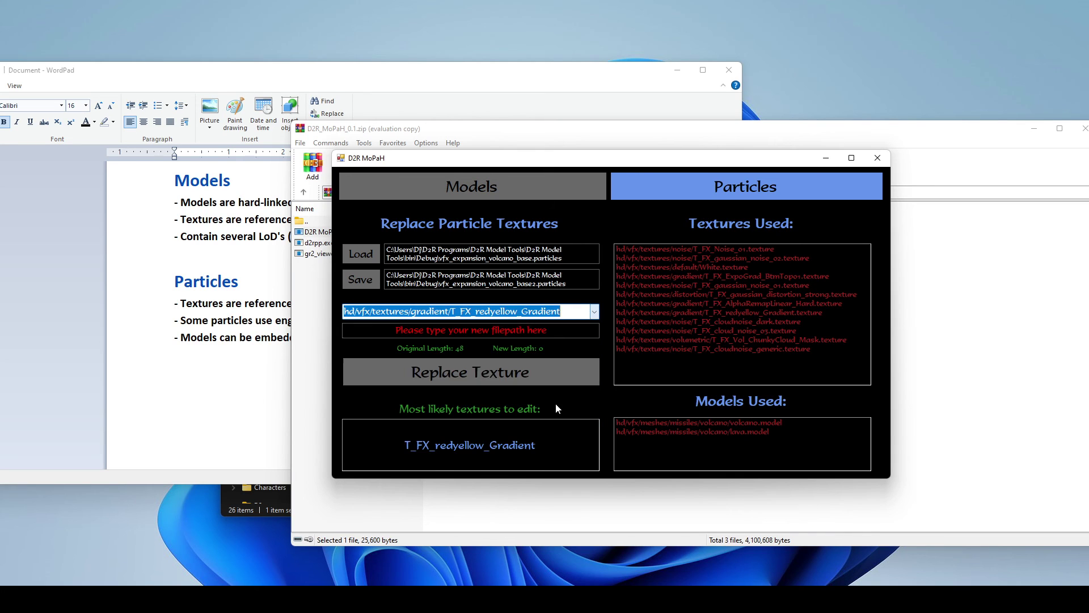
left_click(572, 313)
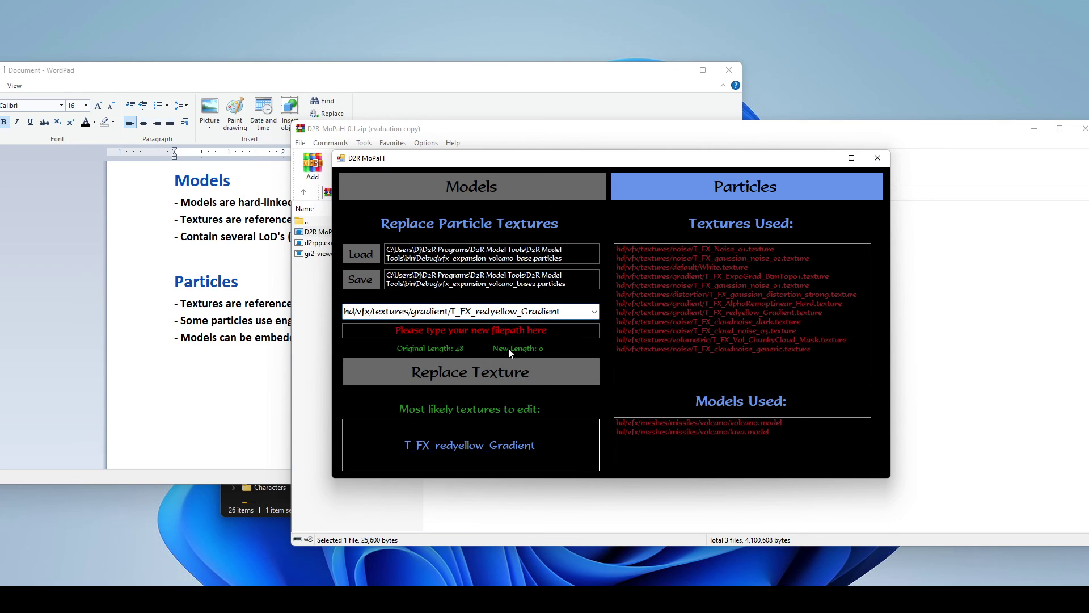
left_click_drag(548, 330, 390, 332)
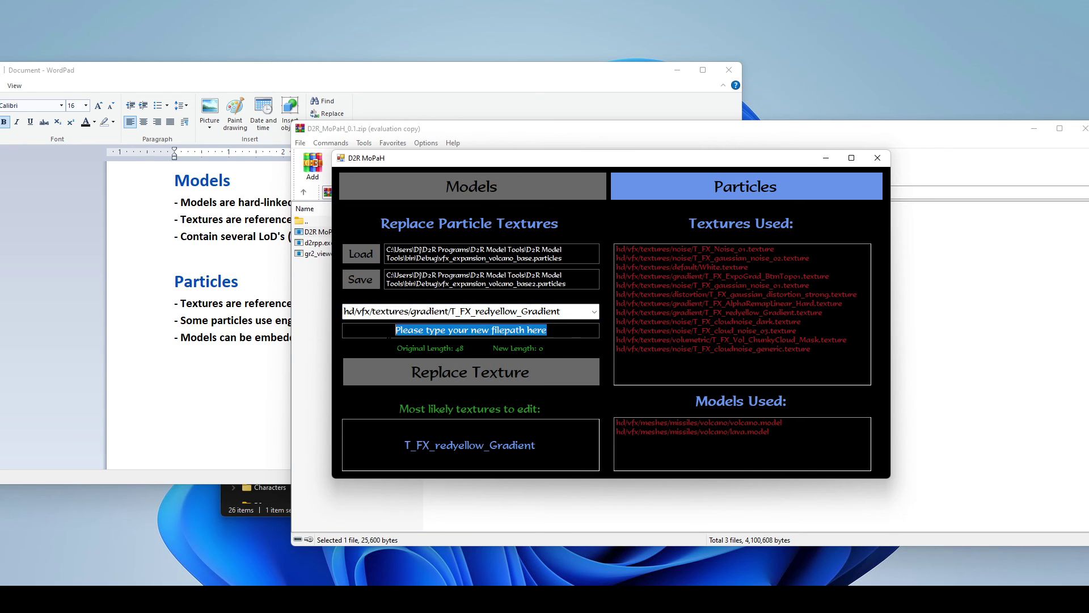
key("BackSpace")
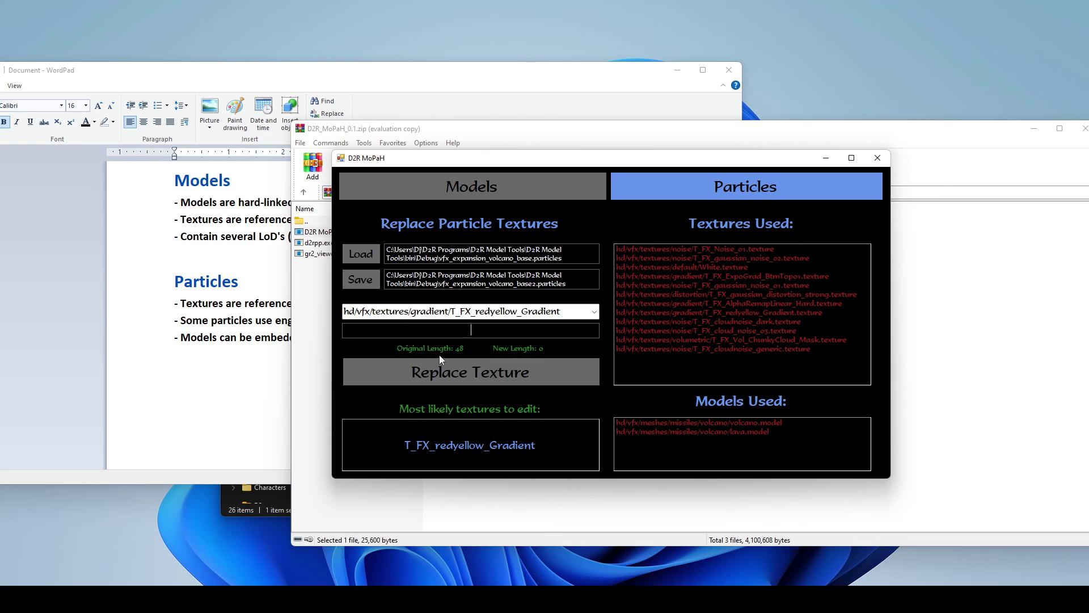
left_click(568, 311)
key("ctrl+c")
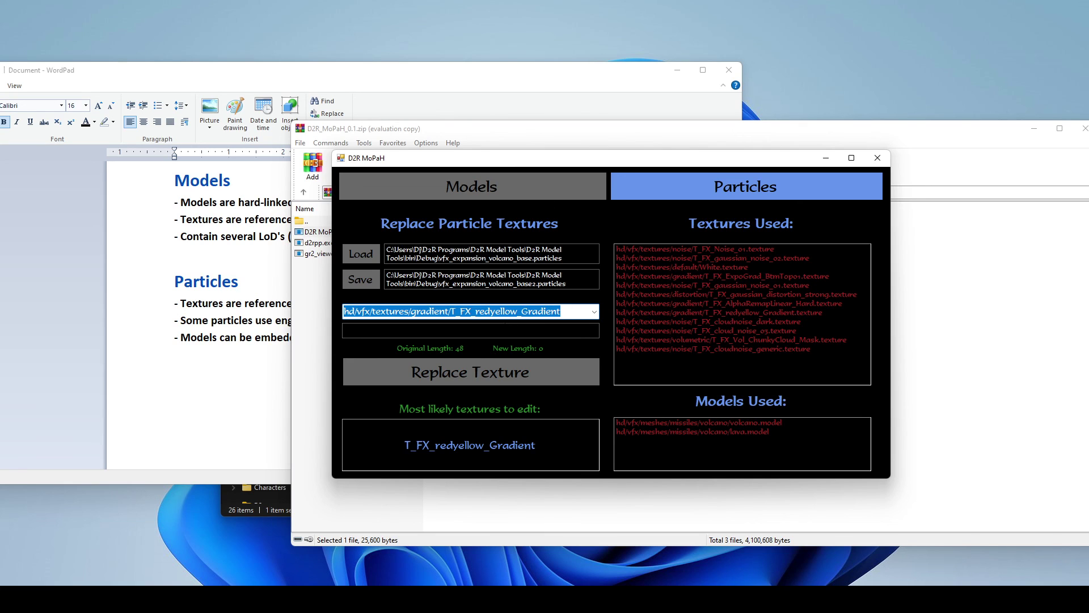
- Paste the original gradient texture path into the new path field and try typing 'customtx' into it
left_click(524, 329)
key("ctrl+v")
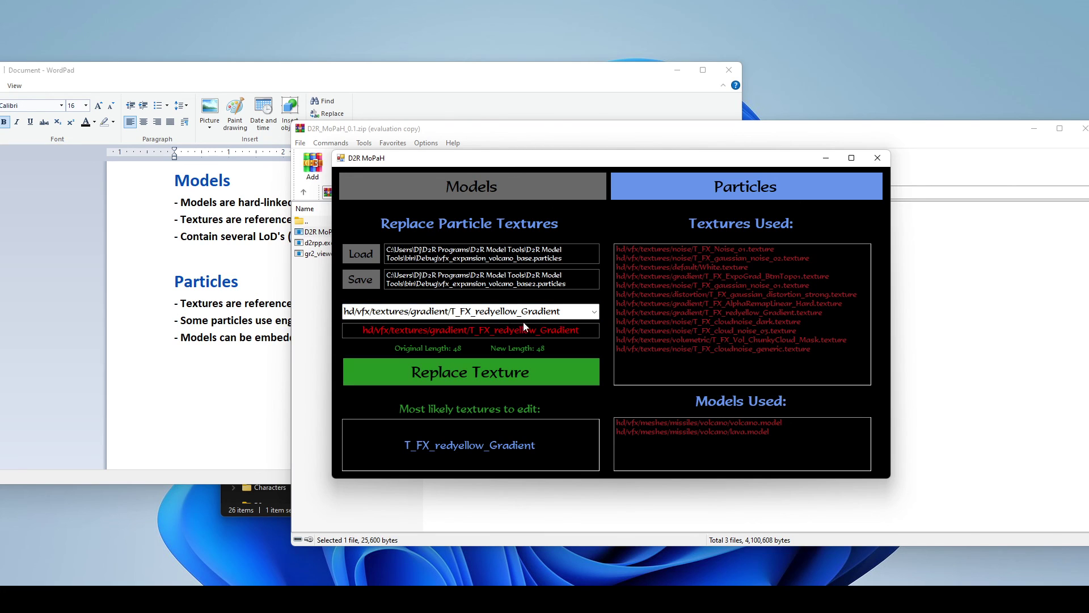
key("shift+Left")
key("shift+Left")
key("shift+Left")
key("shift+Left")
key("shift+Left")
key("shift+Left")
key("shift+Left")
key("shift+Left")
type("custom")
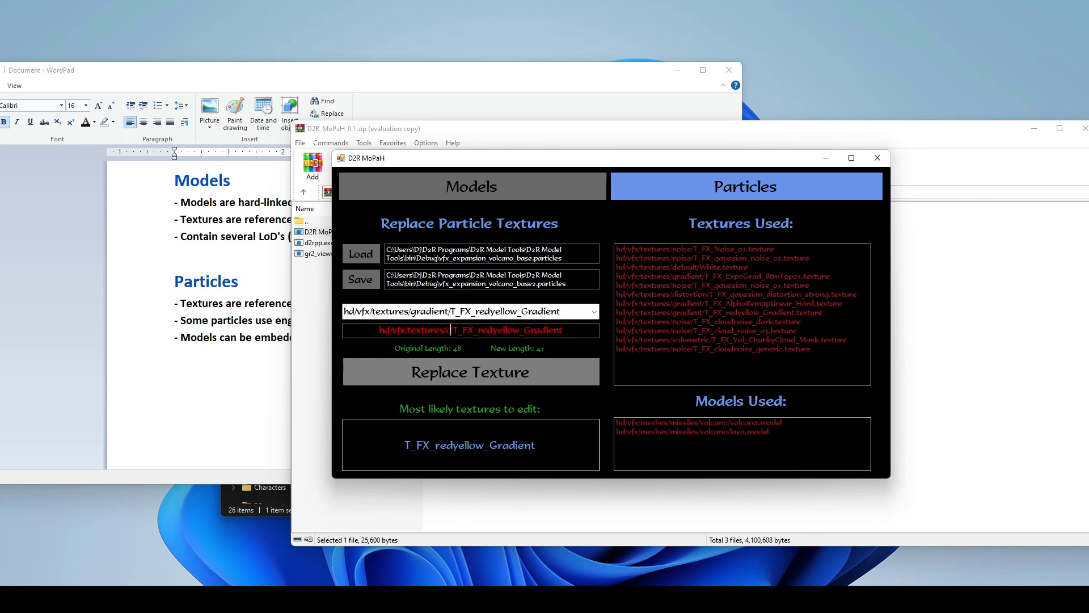
type("t")
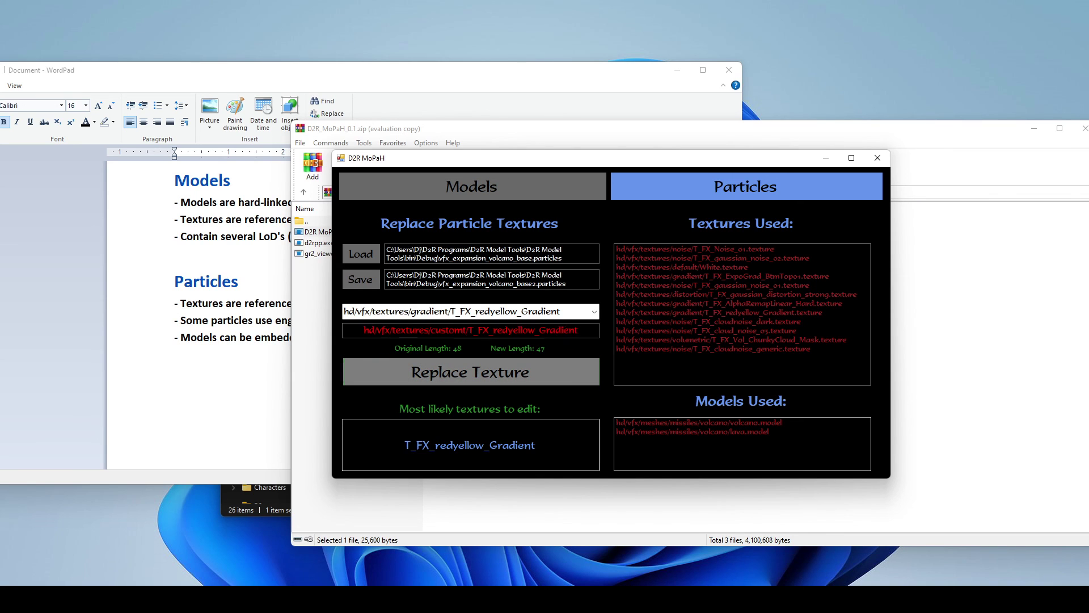
type("x")
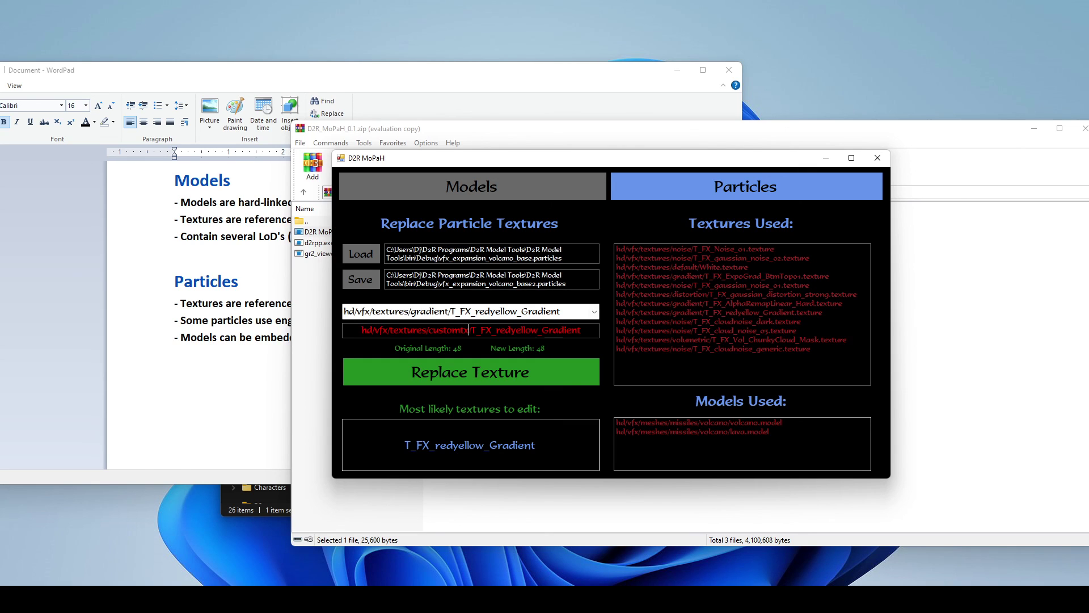
key("ctrl+a")
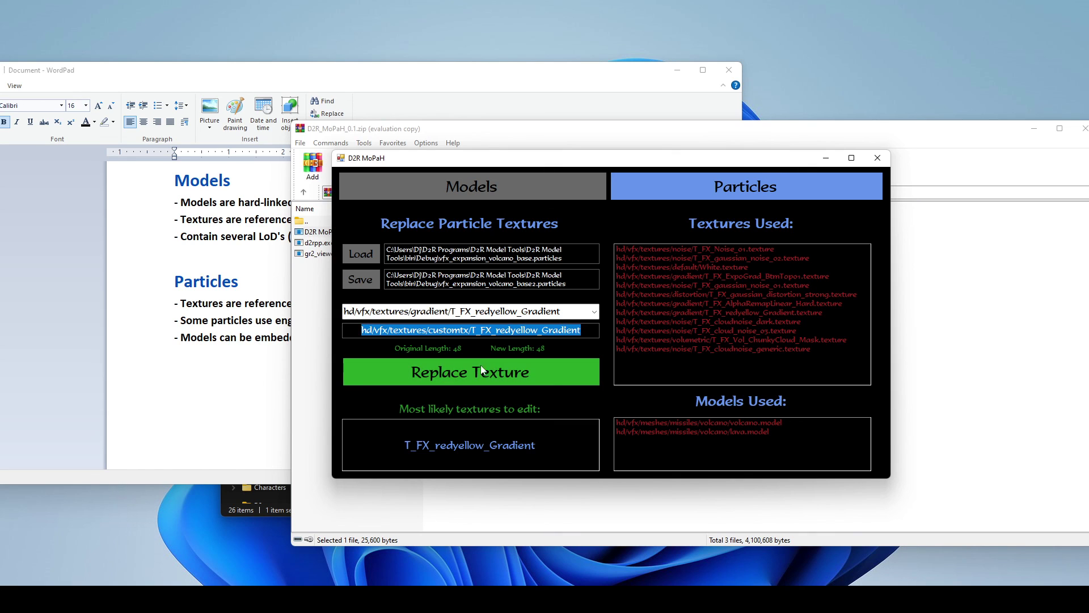
- Re-paste the original path and change its final 't' to '1', giving hd/vfx/textures/gradient/T_FX_redyellow_Gradien1
double_click(559, 310)
key("ctrl+c")
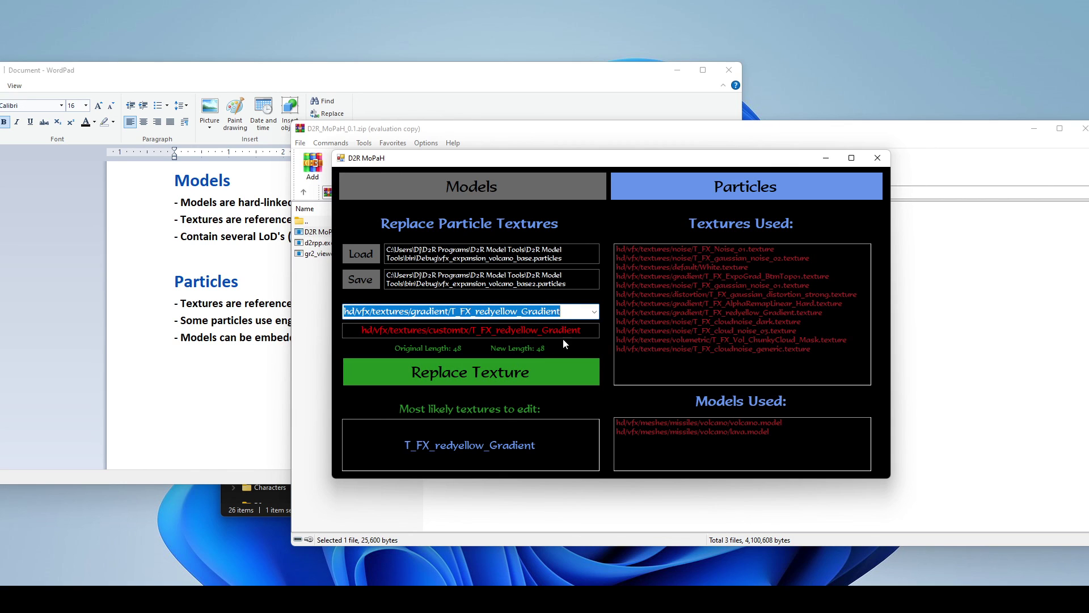
left_click(581, 330)
key("ctrl+a")
key("ctrl+v")
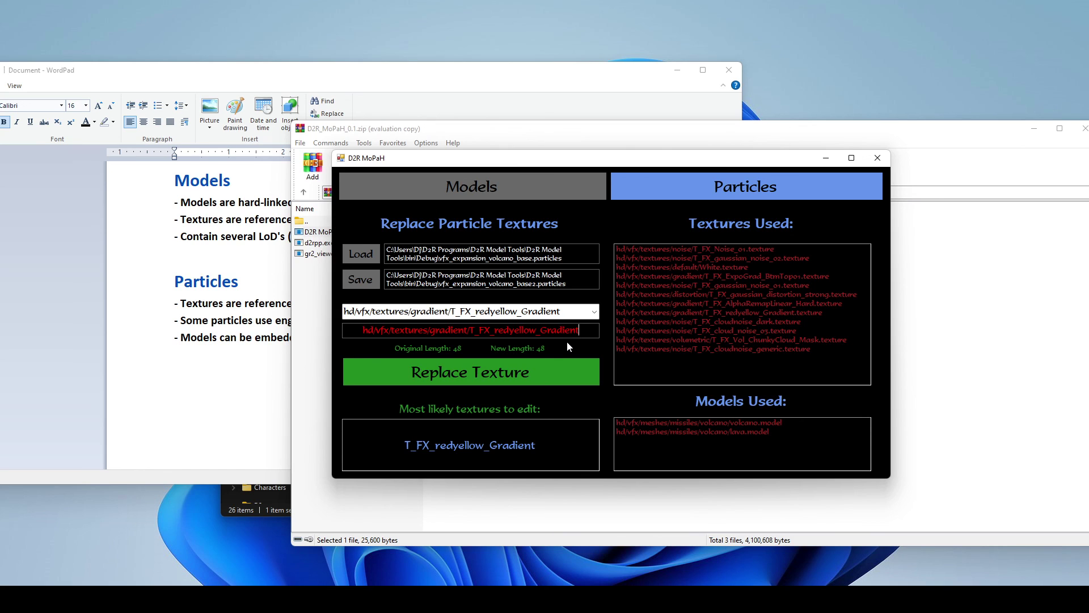
key("BackSpace")
type("1")
left_click_drag(580, 329, 301, 319)
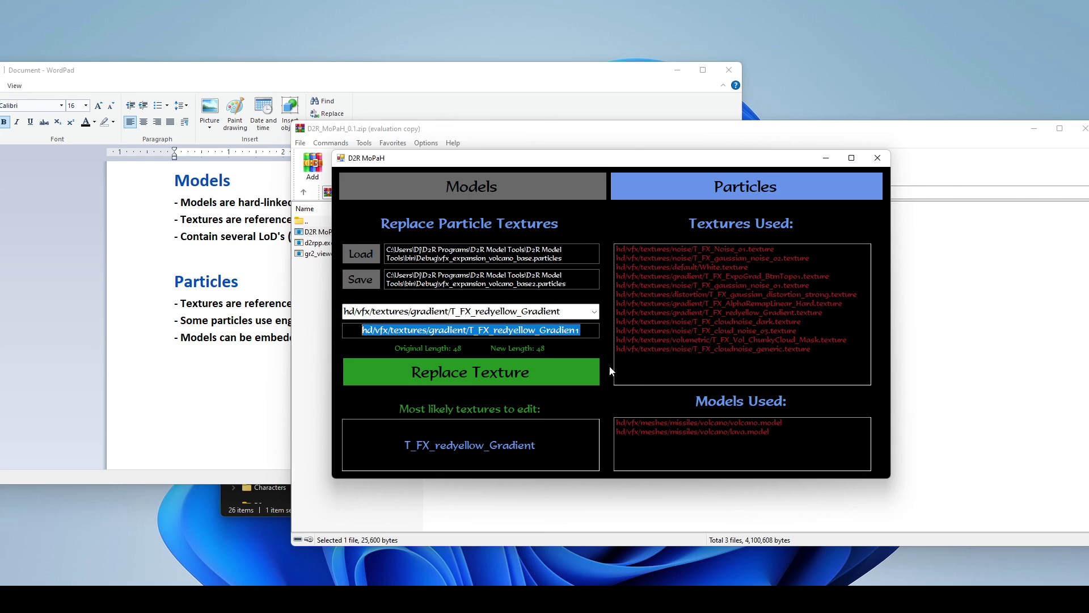
key("End")
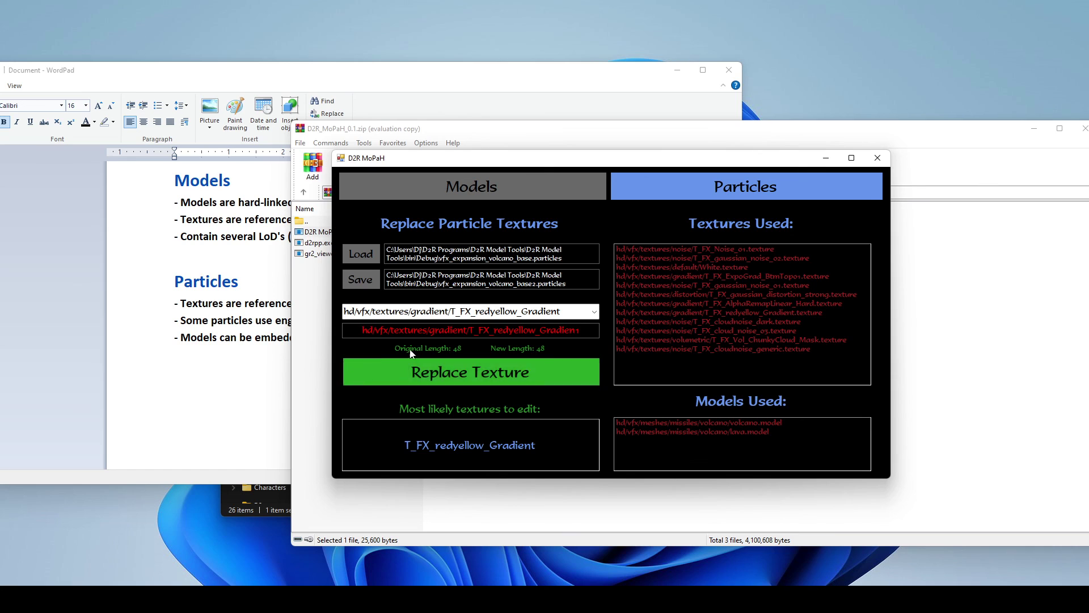
- Switch D2R MoPaH to its Models page with Model Converter and Replace Model Textures
left_click(203, 355)
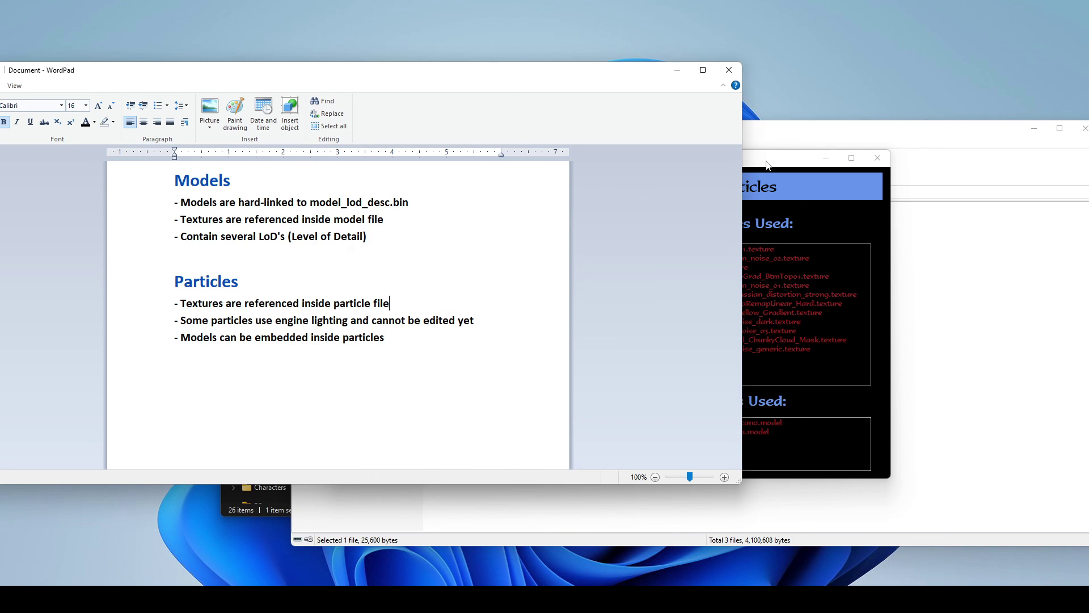
left_click(755, 188)
left_click(495, 187)
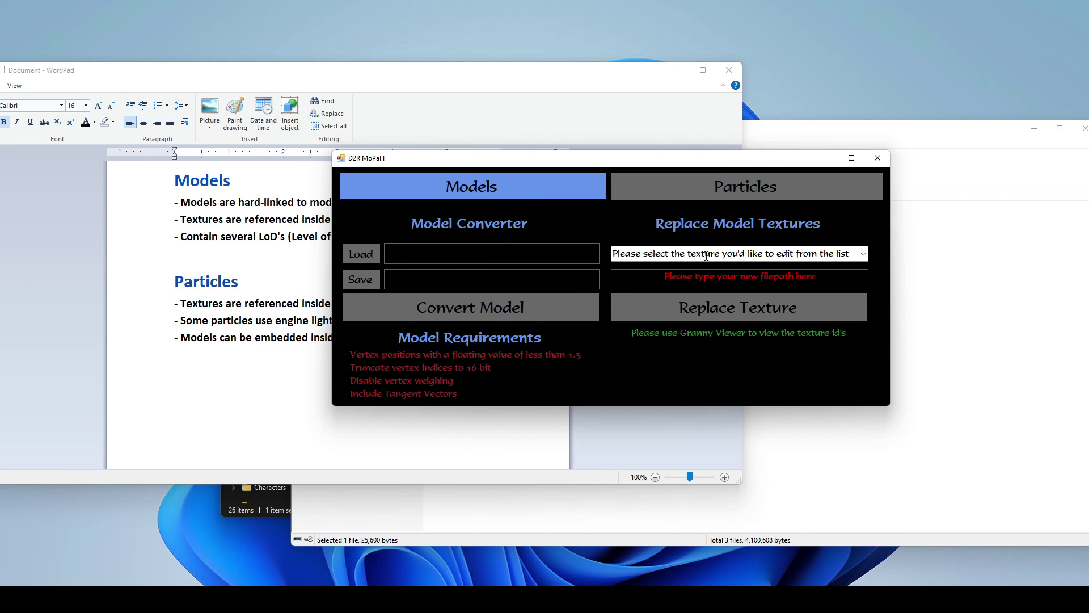
left_click(726, 255)
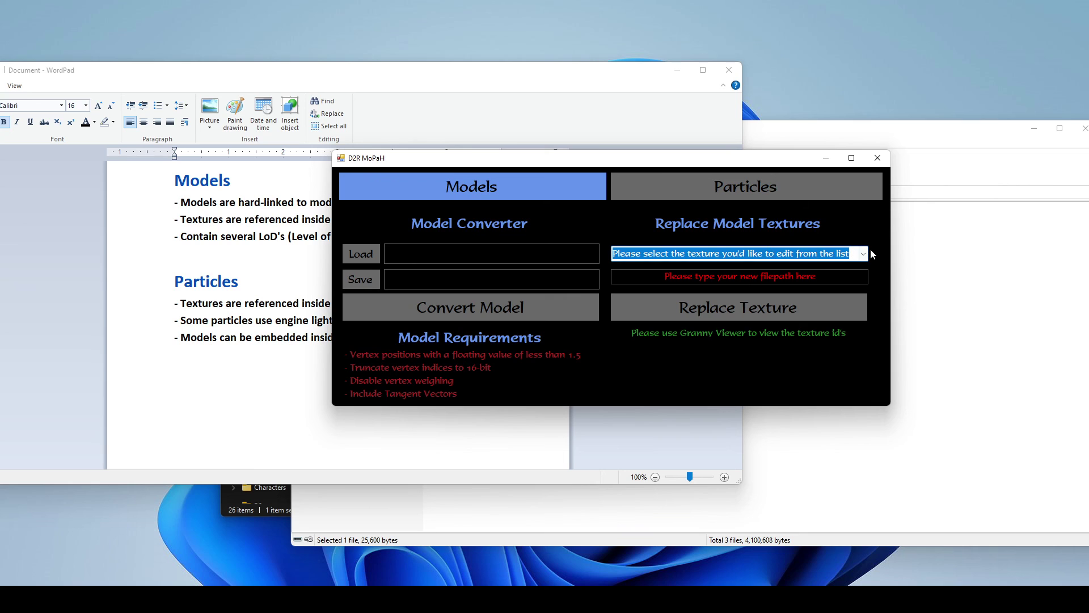
key("alt+Tab")
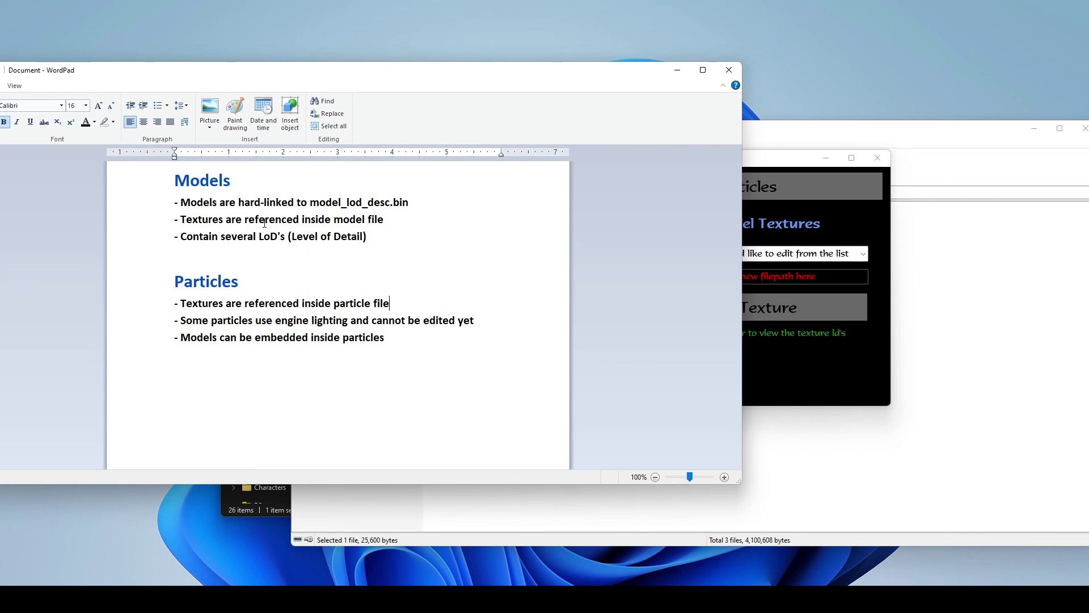
- In the WordPad notes, select the Models lines about LoDs and textures inside the model file
left_click(419, 290)
left_click_drag(372, 238, 163, 231)
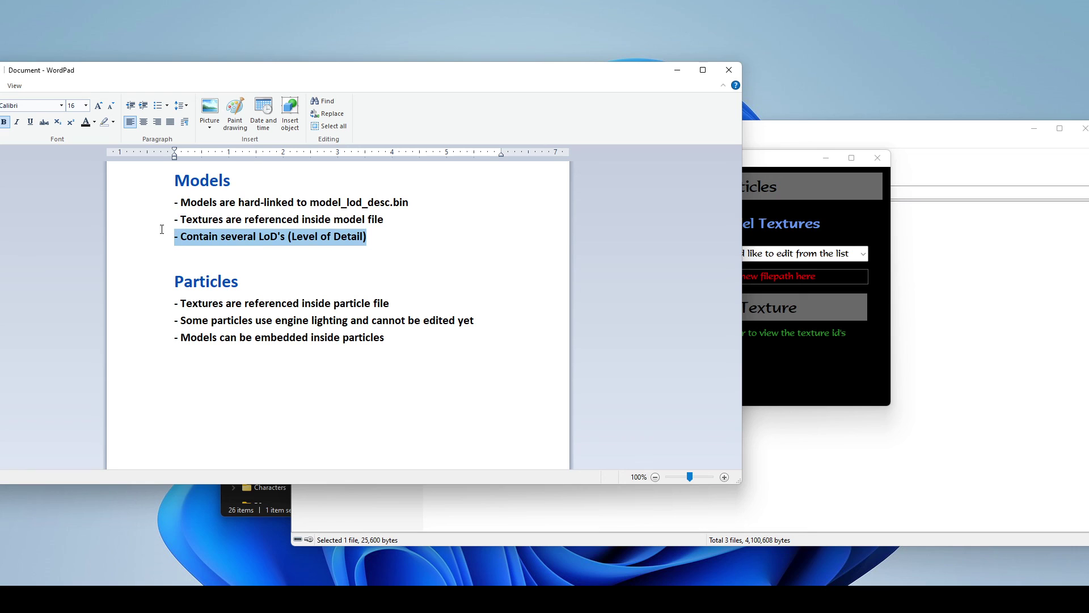
left_click_drag(384, 220, 175, 220)
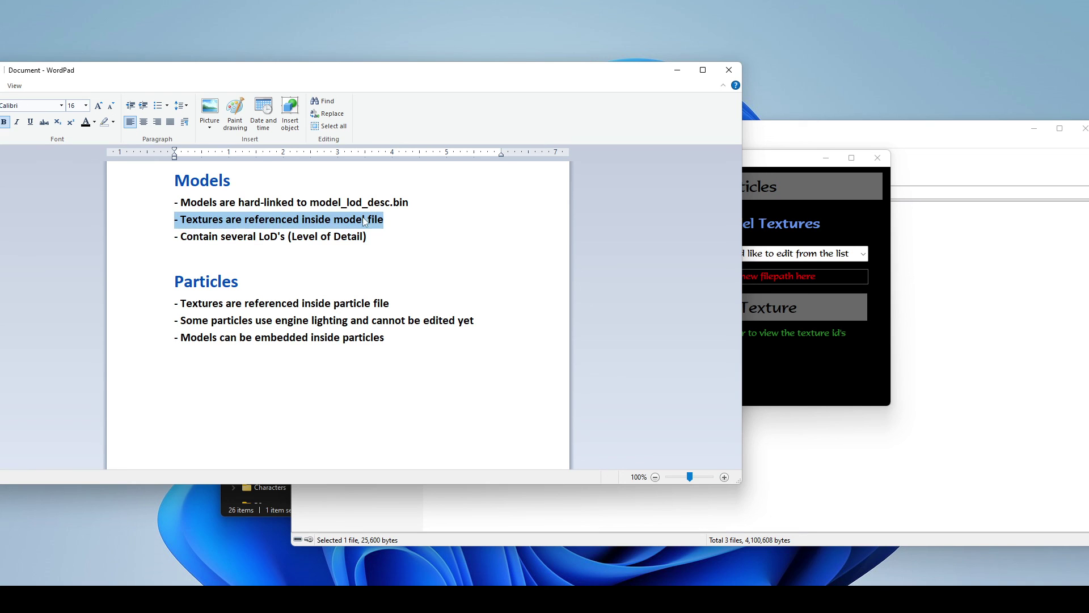
left_click_drag(409, 202, 177, 219)
left_click(425, 249)
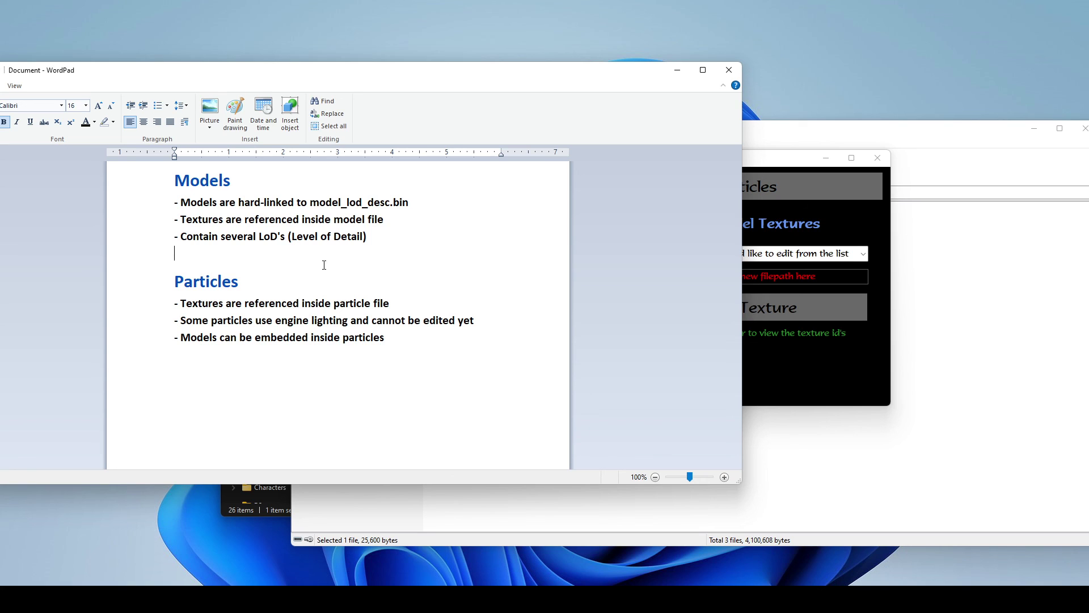
- Glance at MoPaH, then highlight model_lod_desc.bin in the first Models note in WordPad
left_click(781, 188)
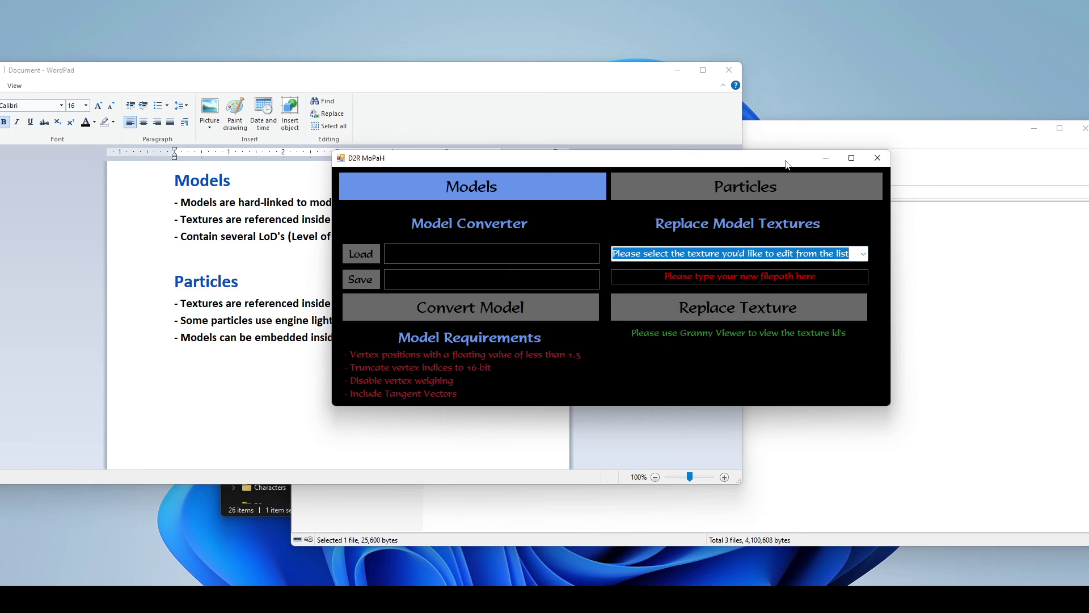
key("alt+Tab")
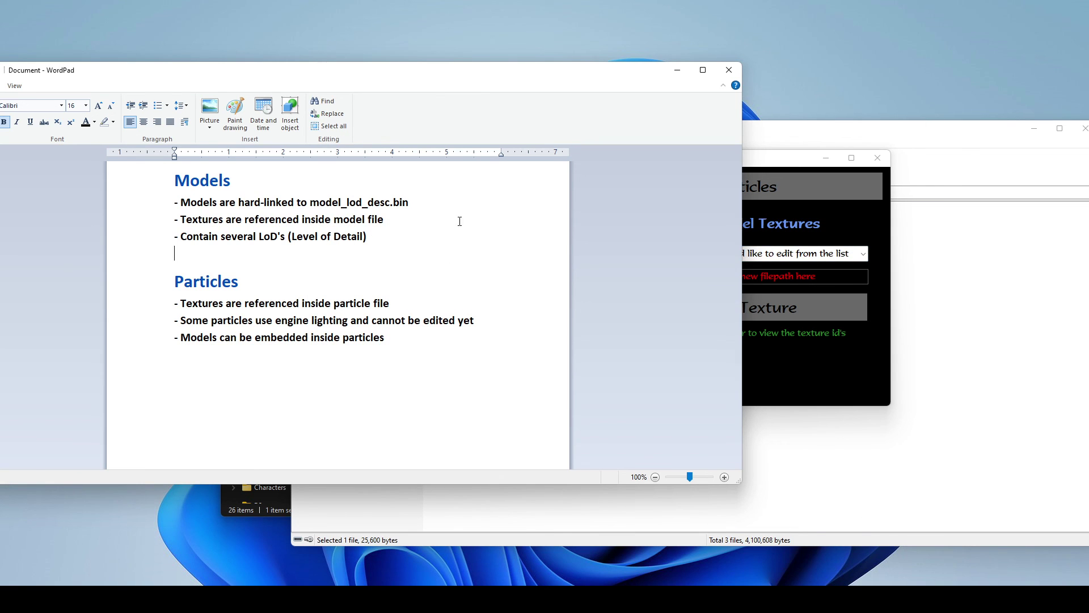
left_click_drag(409, 203, 310, 200)
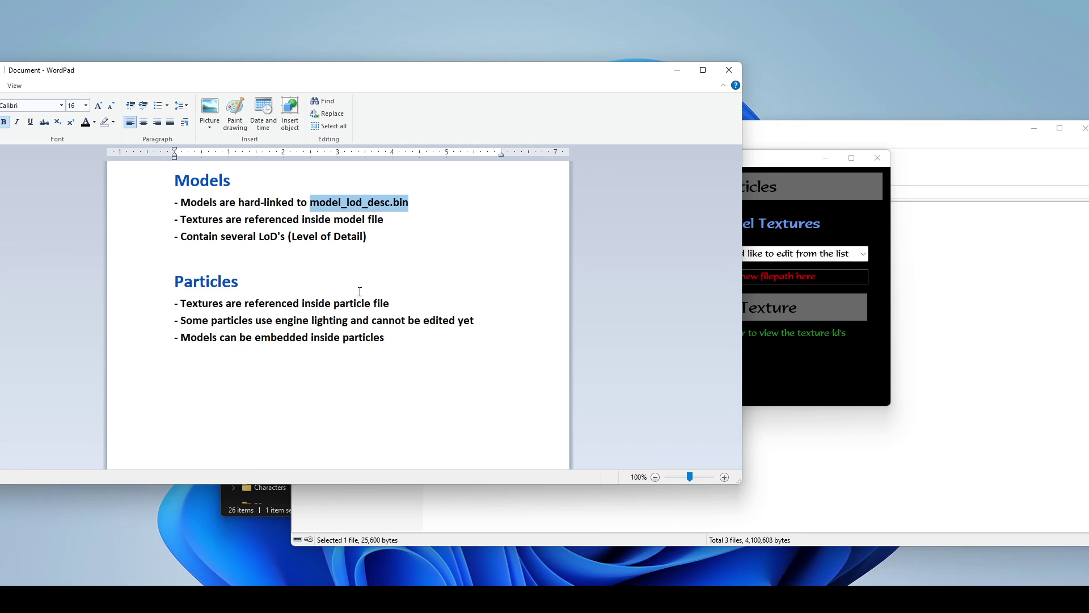
left_click(377, 320)
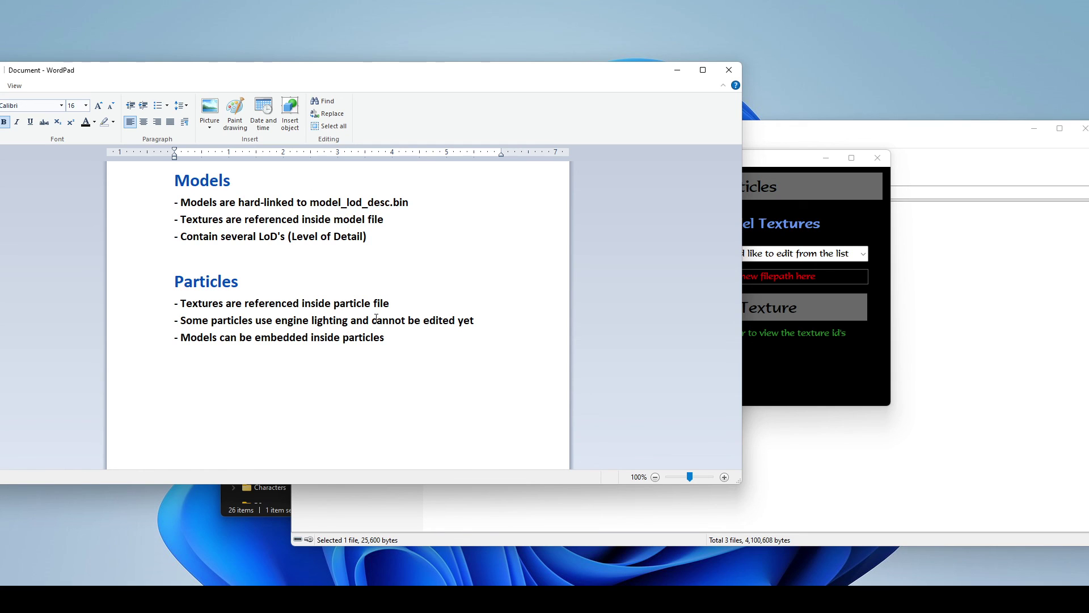